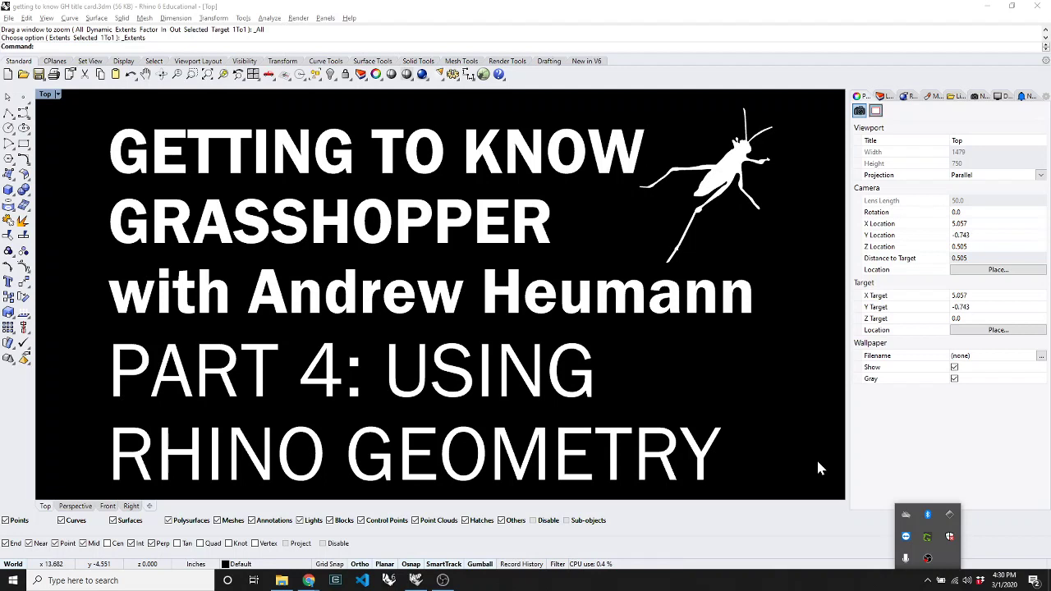
Step: Launch Grasshopper from Rhino
left_click(818, 468)
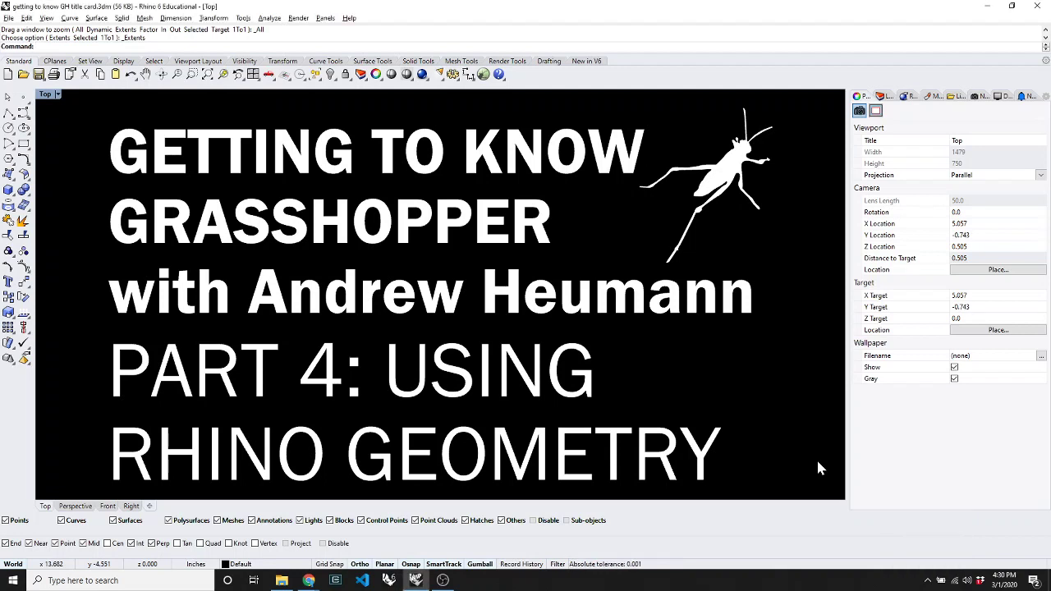
type("Grasshopper")
key("Return")
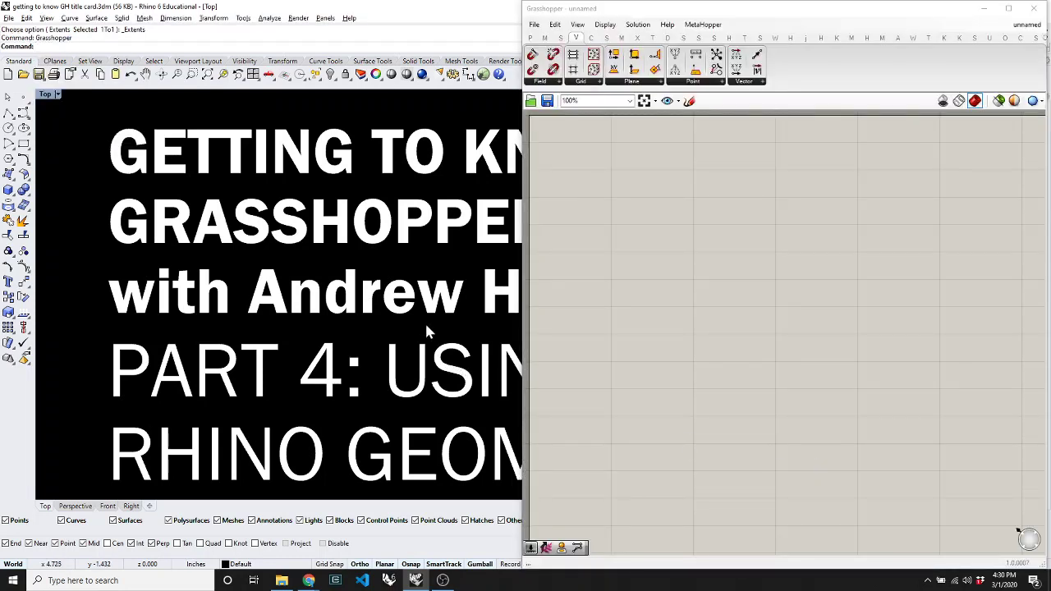
Step: Hide all the title-card objects in the Rhino model
key("ctrl+a")
type("Hide")
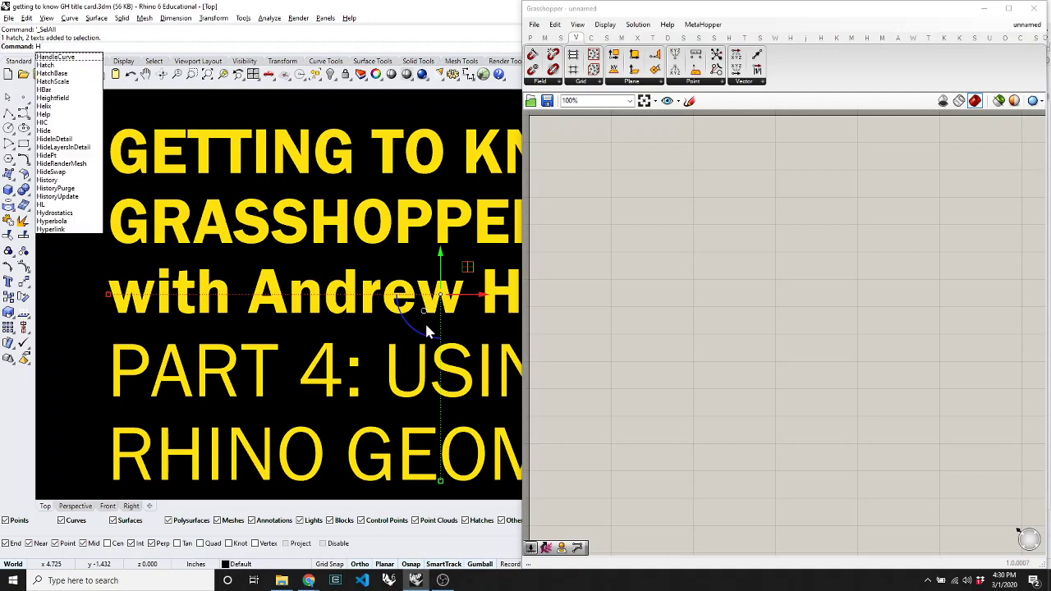
key("Return")
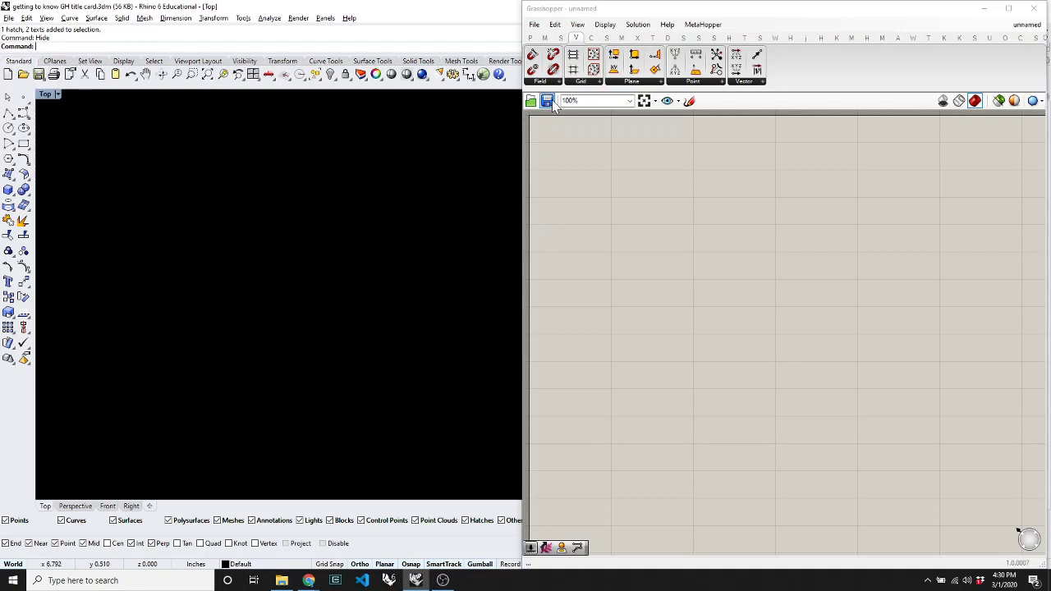
Step: Examine the Geometry and Primitive parameters available in Grasshopper's Params category, including Brep
left_click(532, 39)
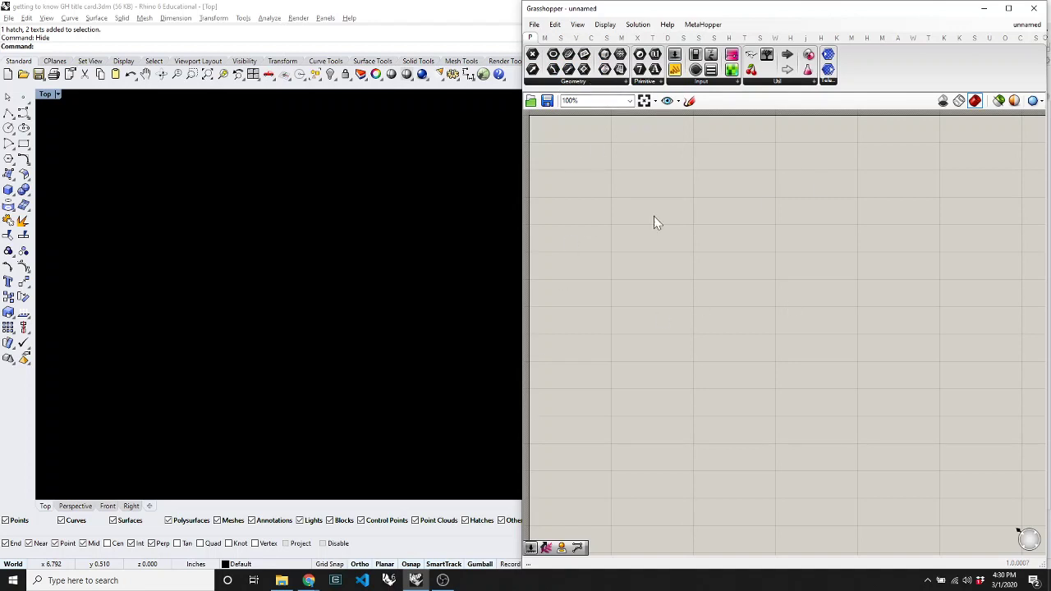
left_click(158, 269)
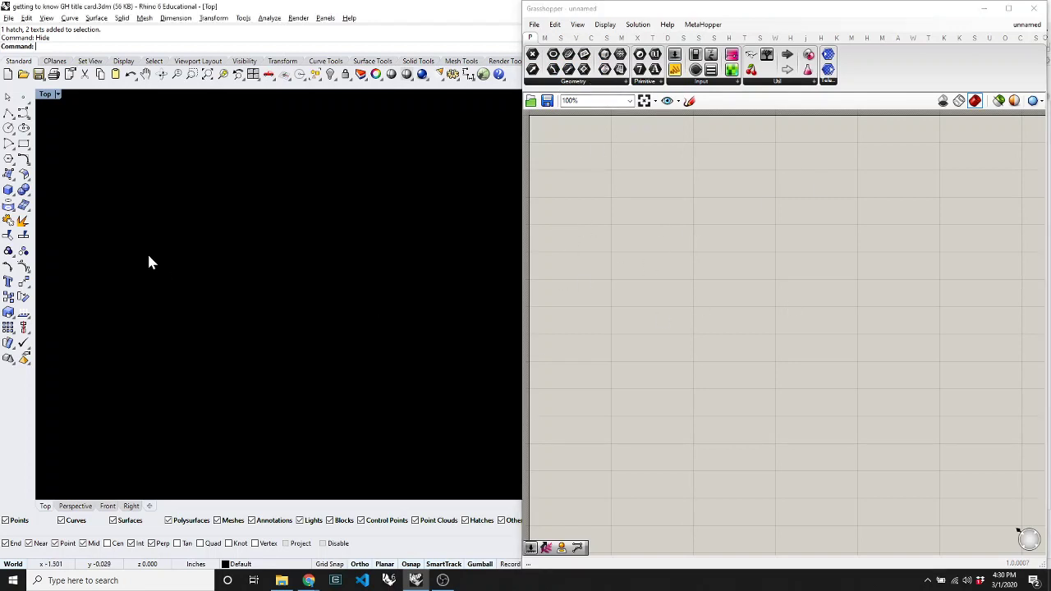
left_click(598, 83)
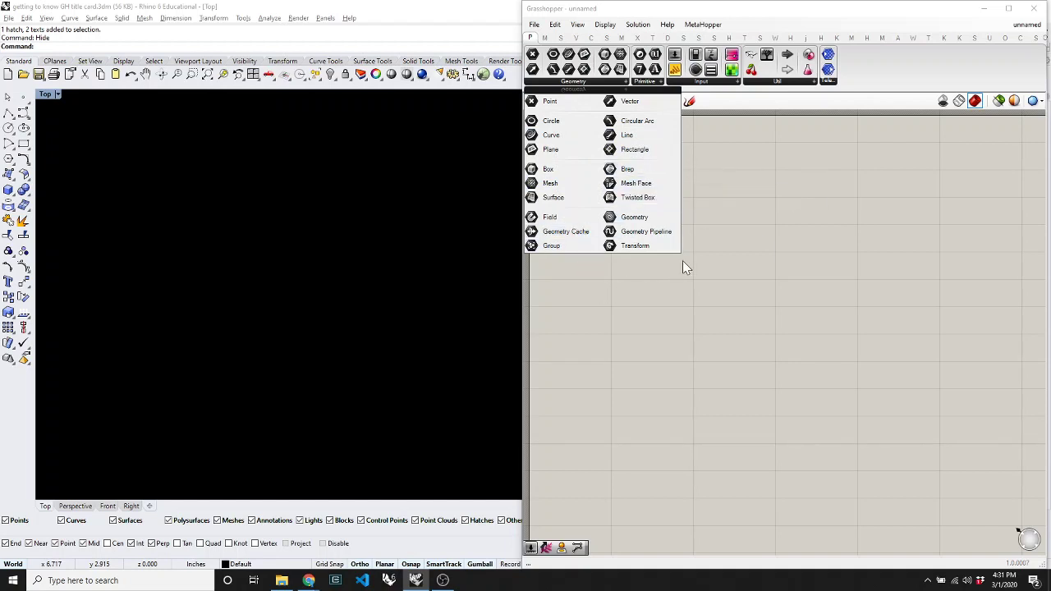
left_click(645, 82)
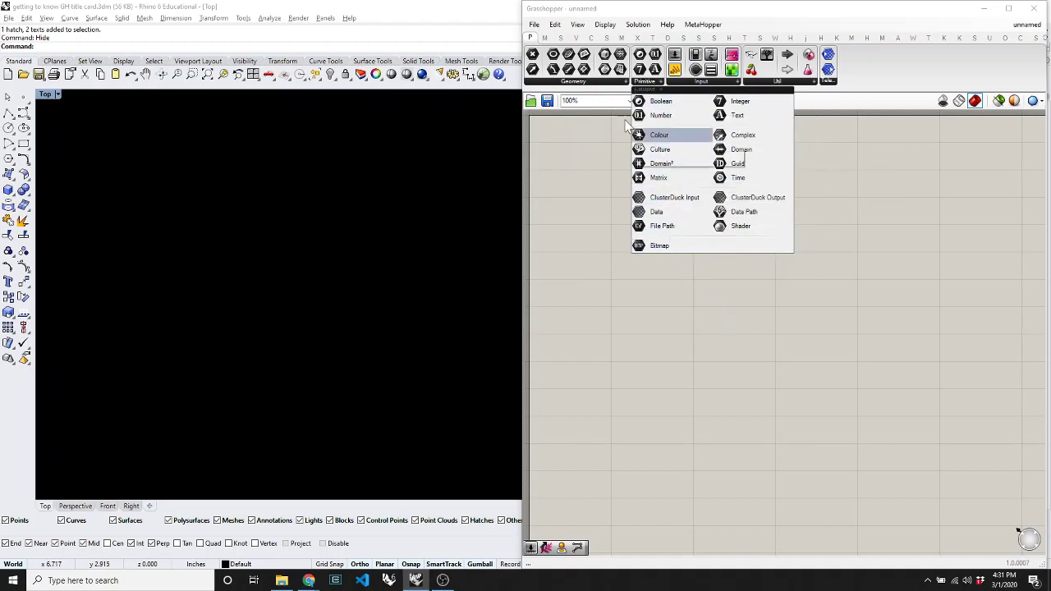
left_click(552, 83)
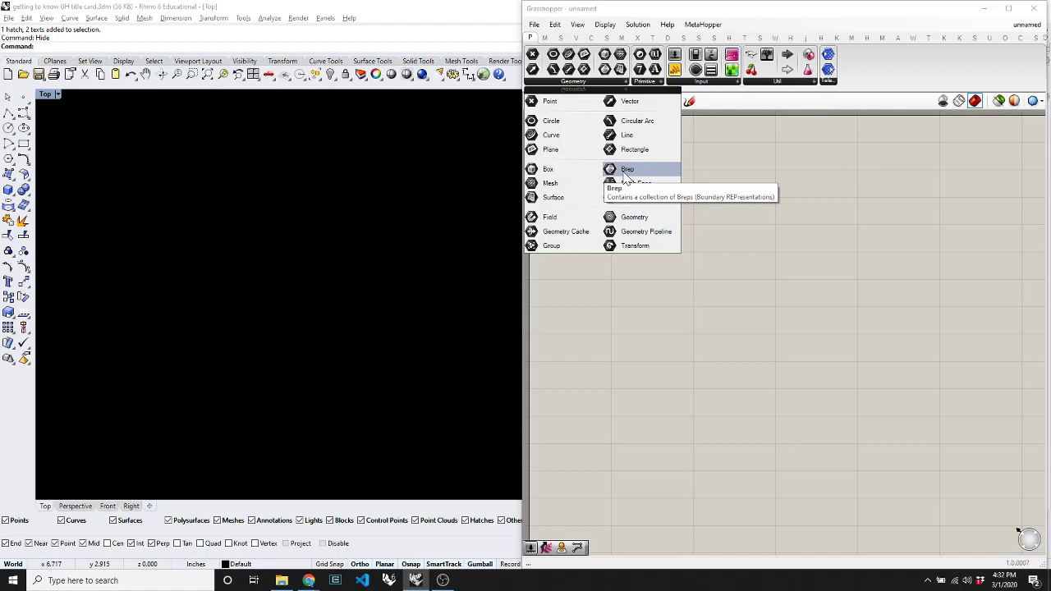
Step: Draw a square-based box in Rhino with its height equal to its width, and show the viewport shaded
type("box")
key("Return")
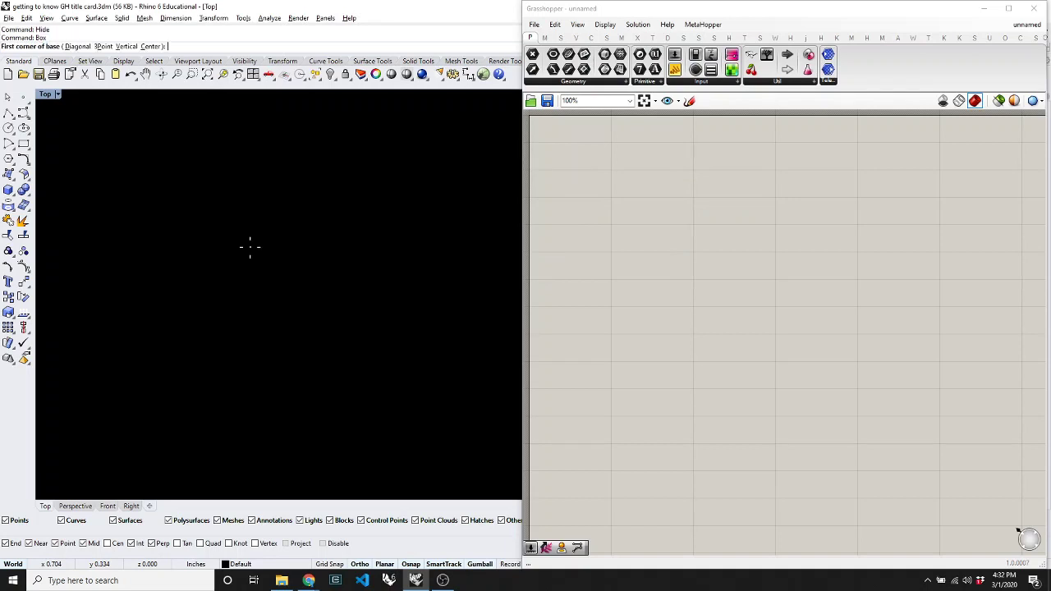
left_click(163, 168)
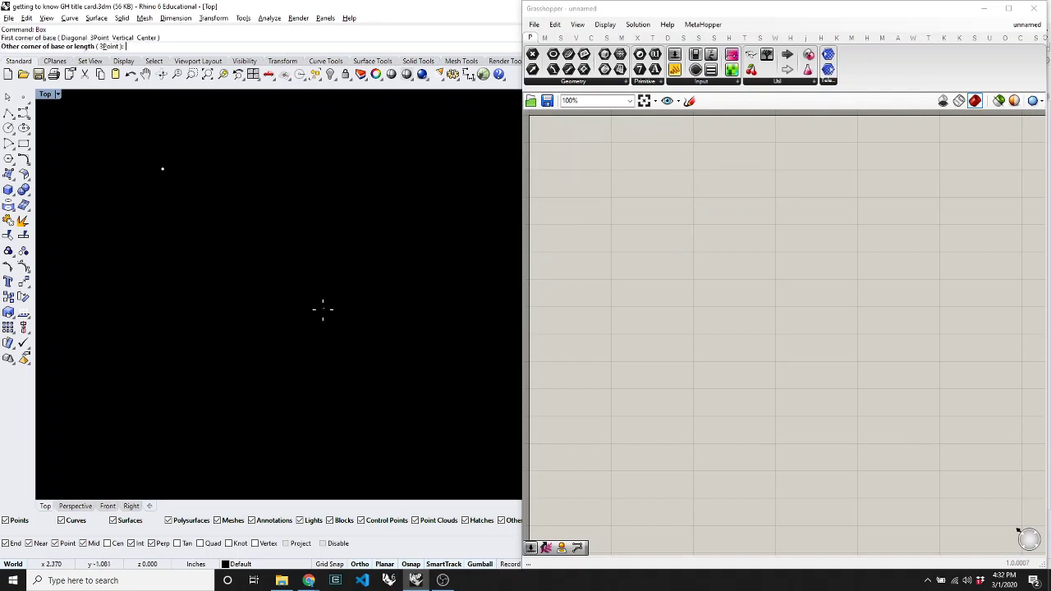
left_click(293, 300)
key("Return")
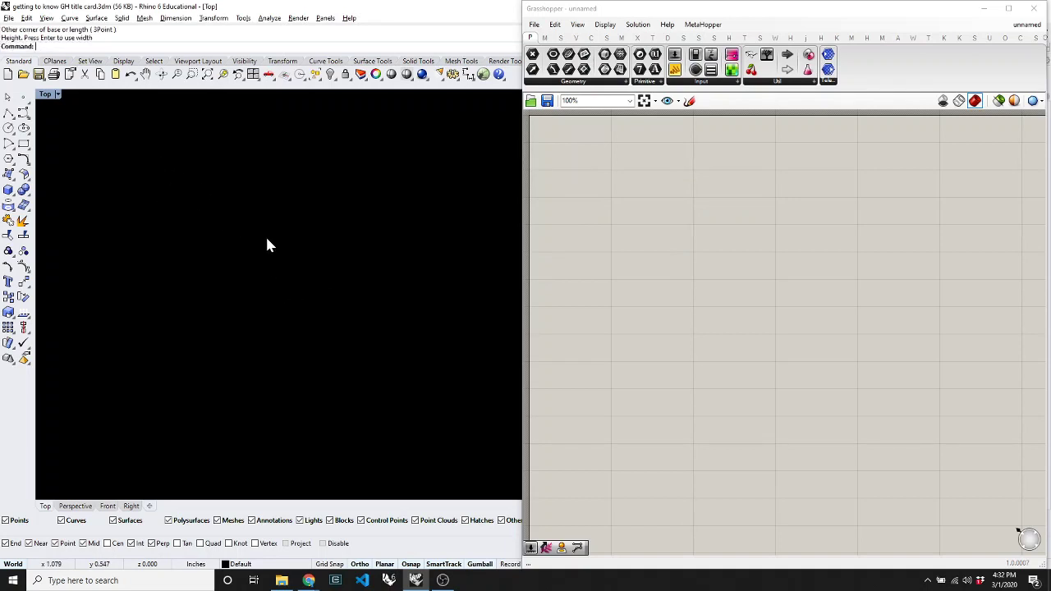
type("W")
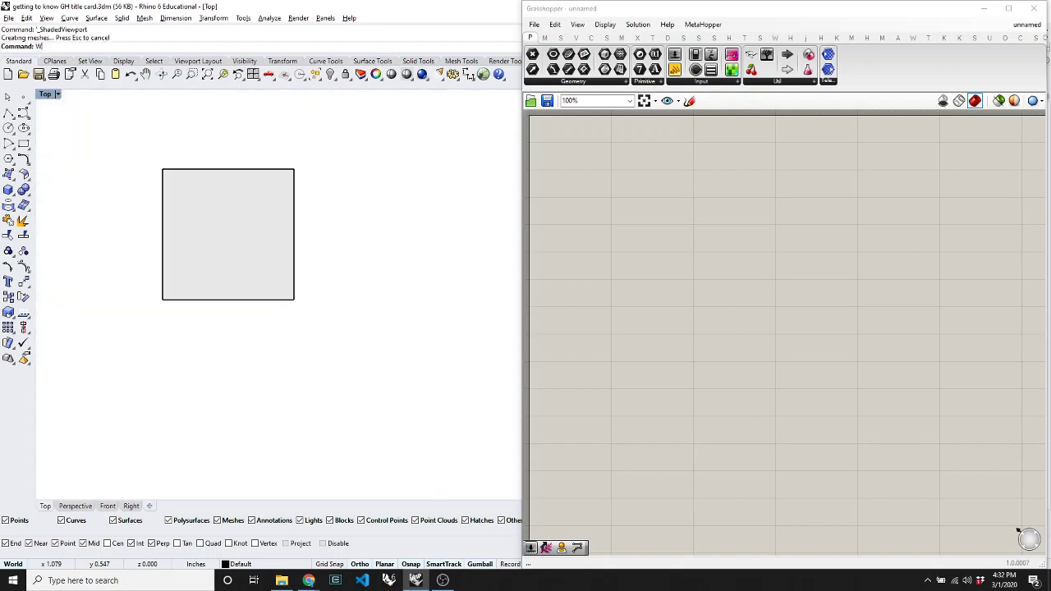
key("Return")
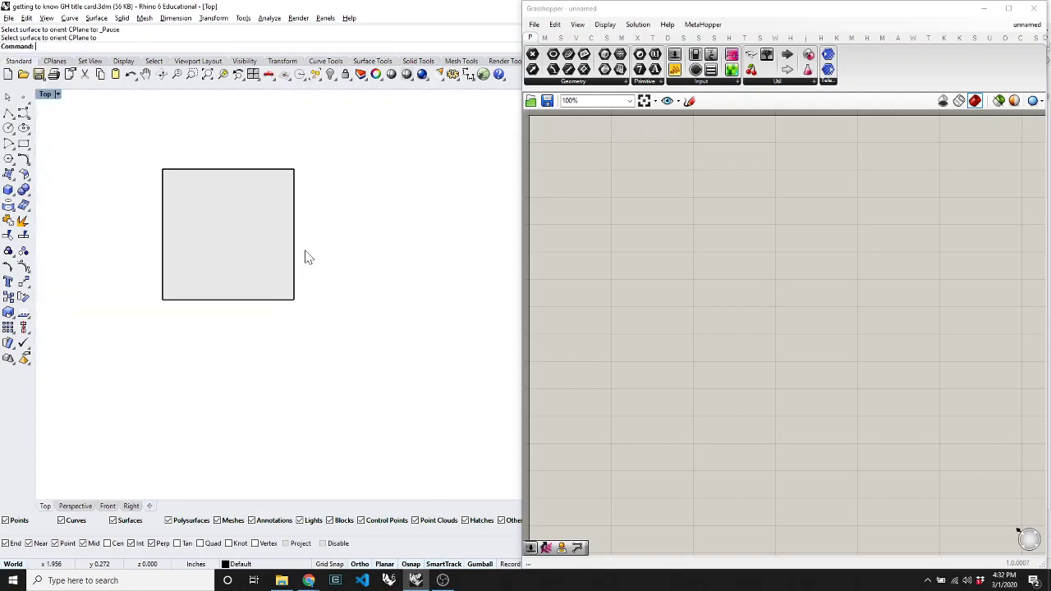
Step: Draw a second box that overlaps one corner of the first box
type("Box")
key("Return")
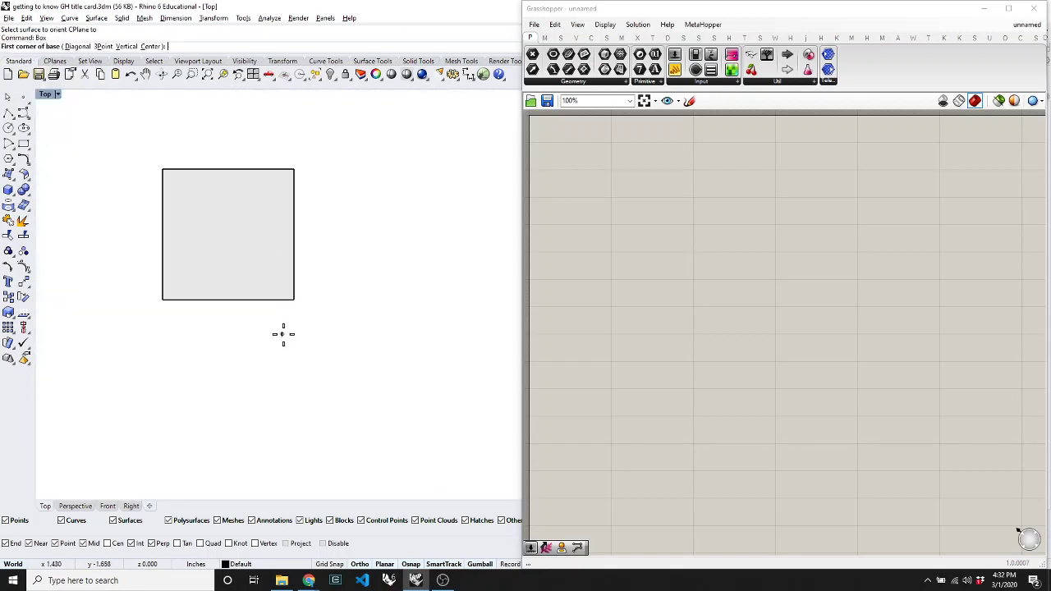
left_click(348, 354)
left_click(232, 244)
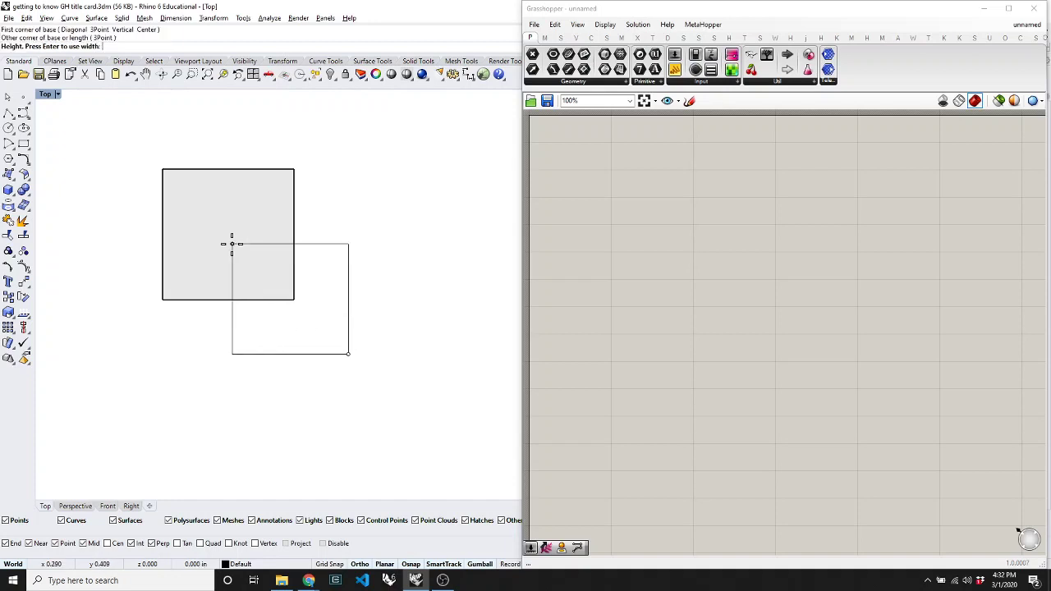
left_click(289, 179)
type("O")
key("Return")
Step: Subtract the second box from the first with Boolean Difference, leaving a notched solid
left_click_drag(275, 350, 321, 250)
type("BD")
key("Return")
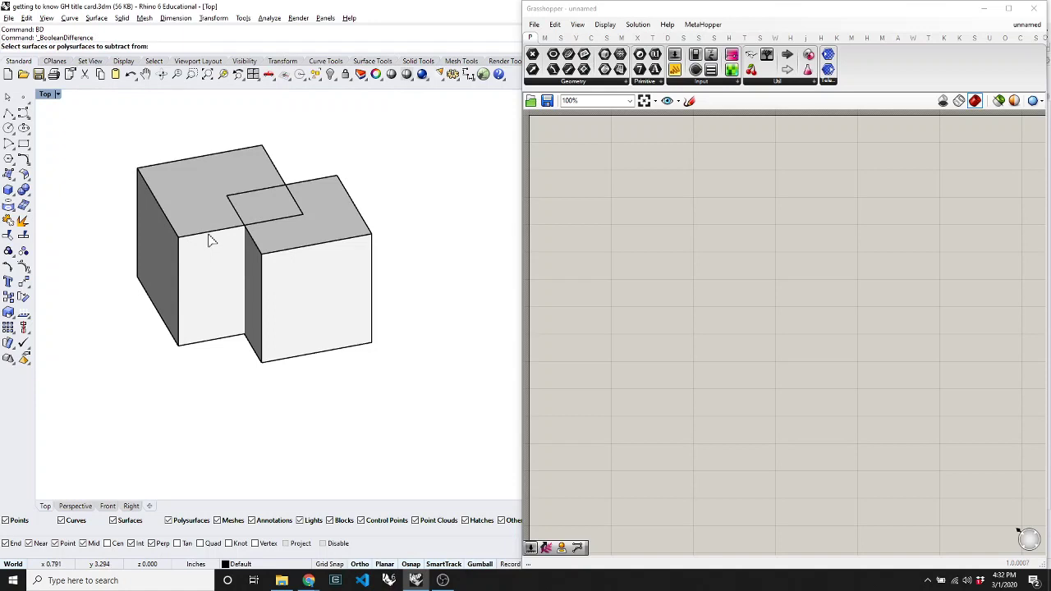
left_click(203, 229)
key("Return")
left_click(341, 239)
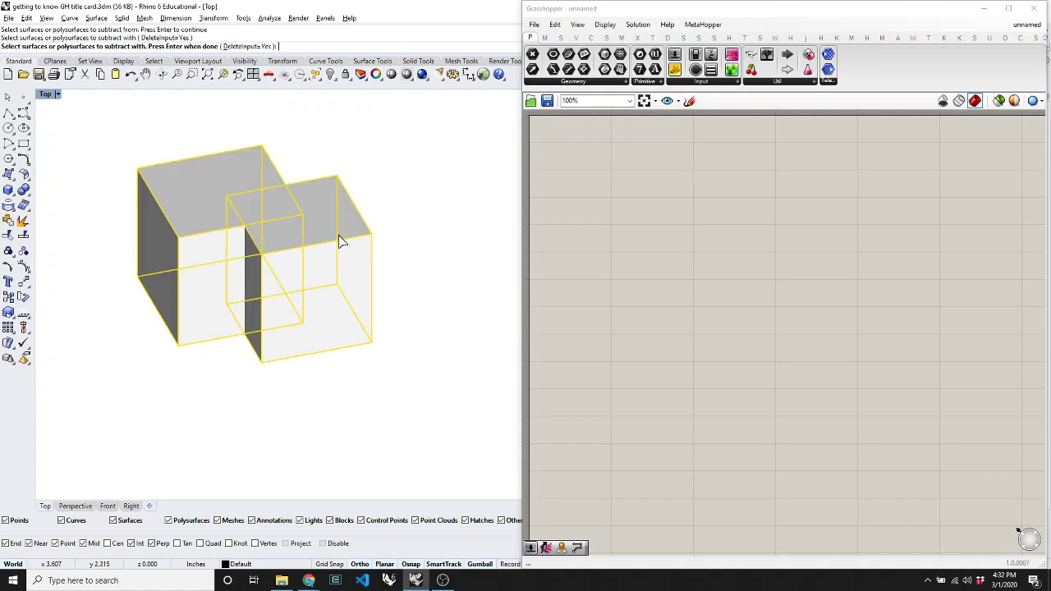
key("Return")
left_click(200, 192)
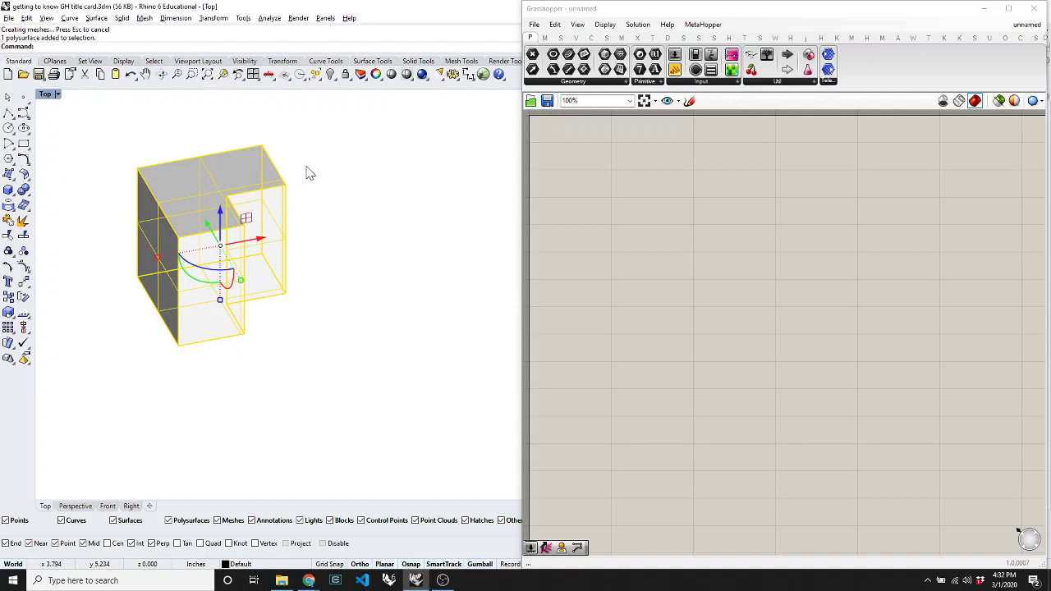
left_click(389, 227)
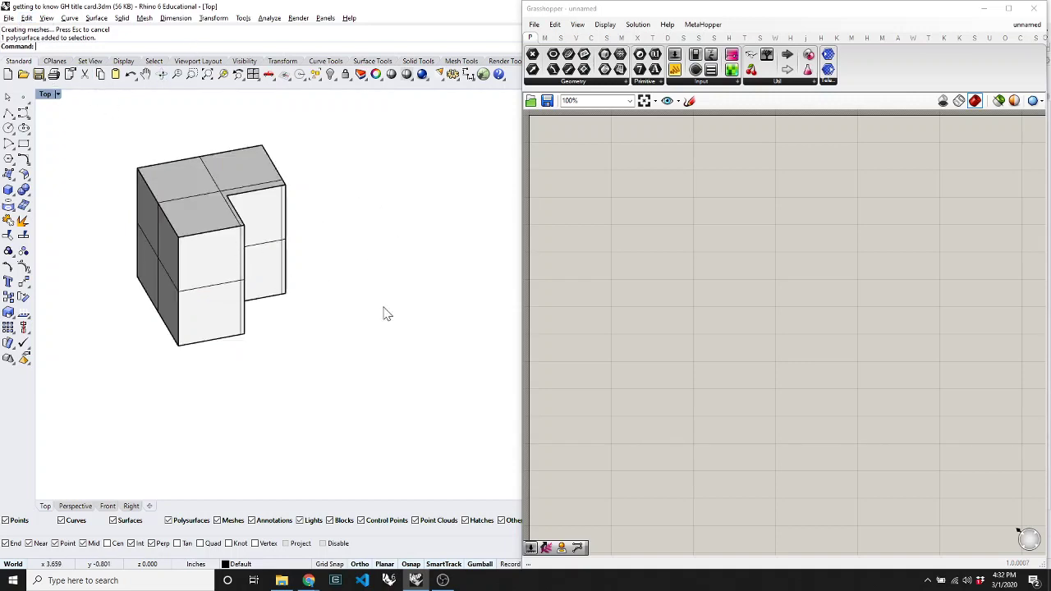
Step: Draw a thin, upright slab-shaped box beside the notched solid
type("box")
key("Return")
left_click(324, 238)
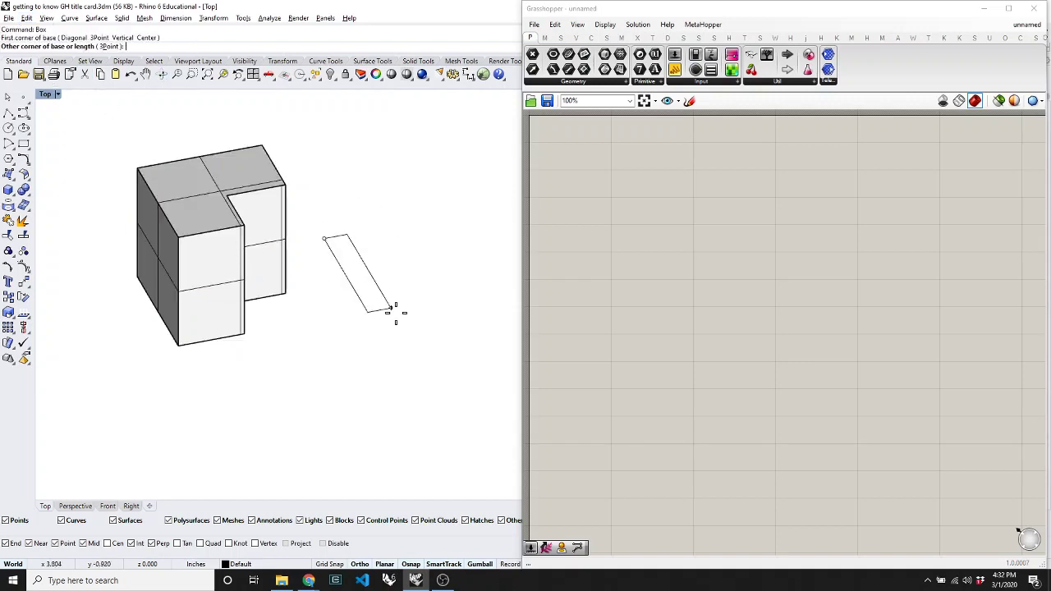
left_click(415, 338)
left_click(407, 224)
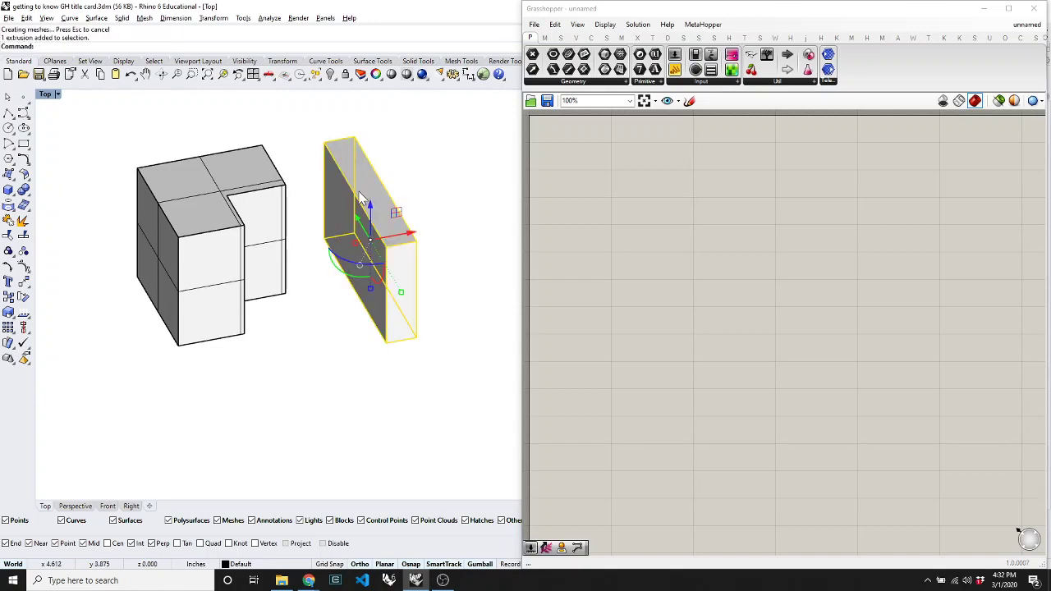
left_click(434, 168)
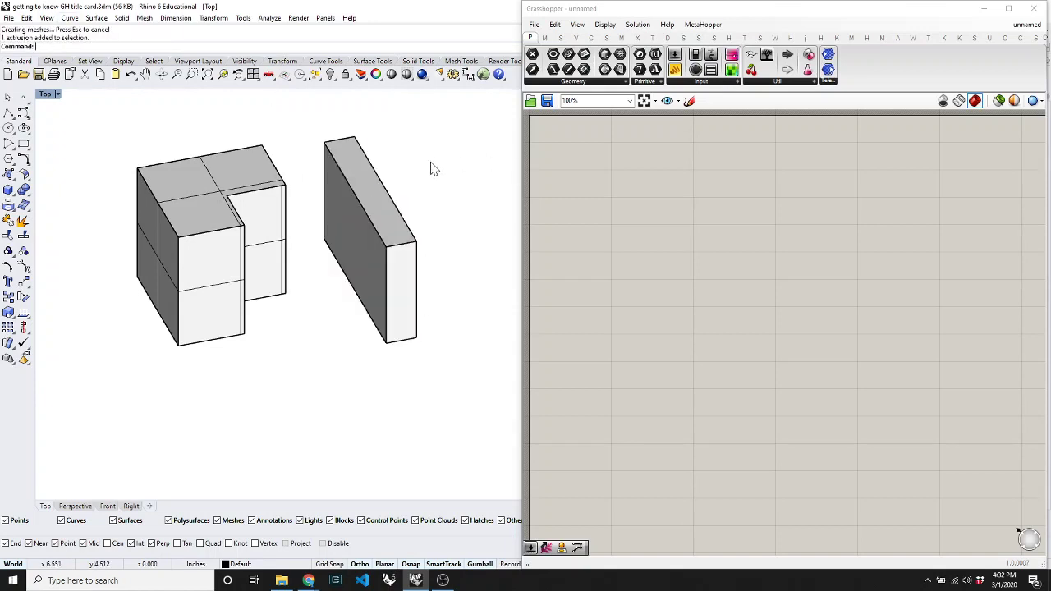
Step: Delete the notched solid and the slab-shaped box from the Rhino model
left_click(612, 85)
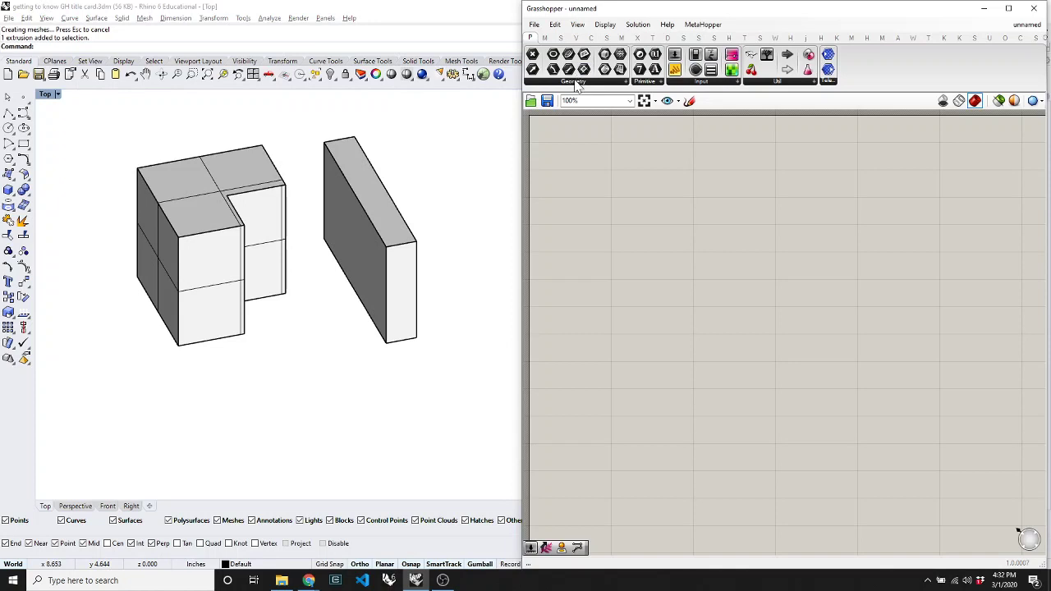
left_click(577, 86)
left_click(460, 277)
left_click_drag(469, 191, 162, 461)
key("Delete")
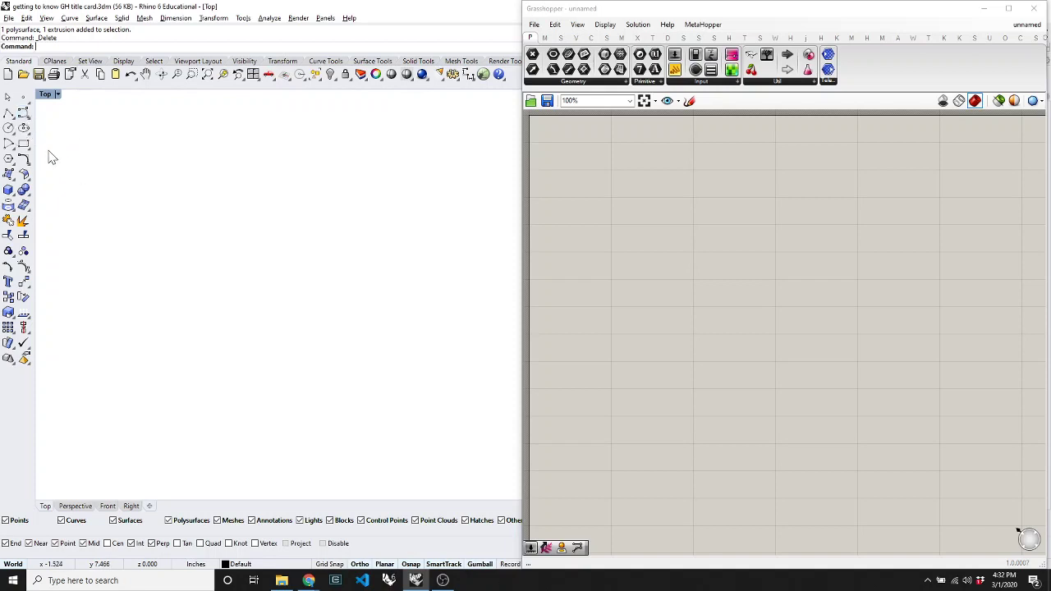
Step: Draw a rectangle in the empty Rhino viewport from two opposite corners
left_click(23, 143)
left_click(115, 176)
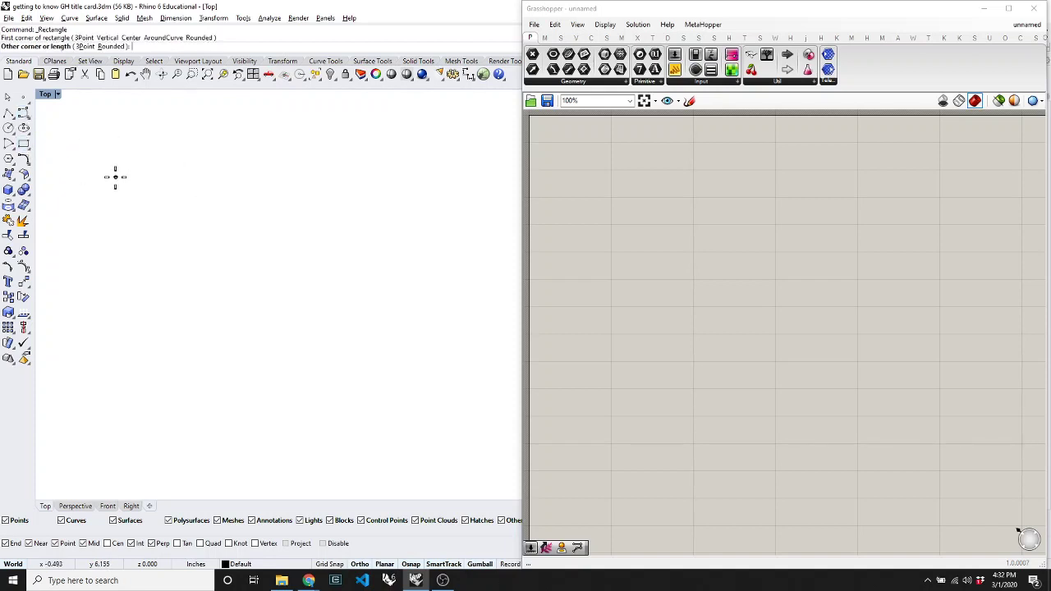
left_click(304, 265)
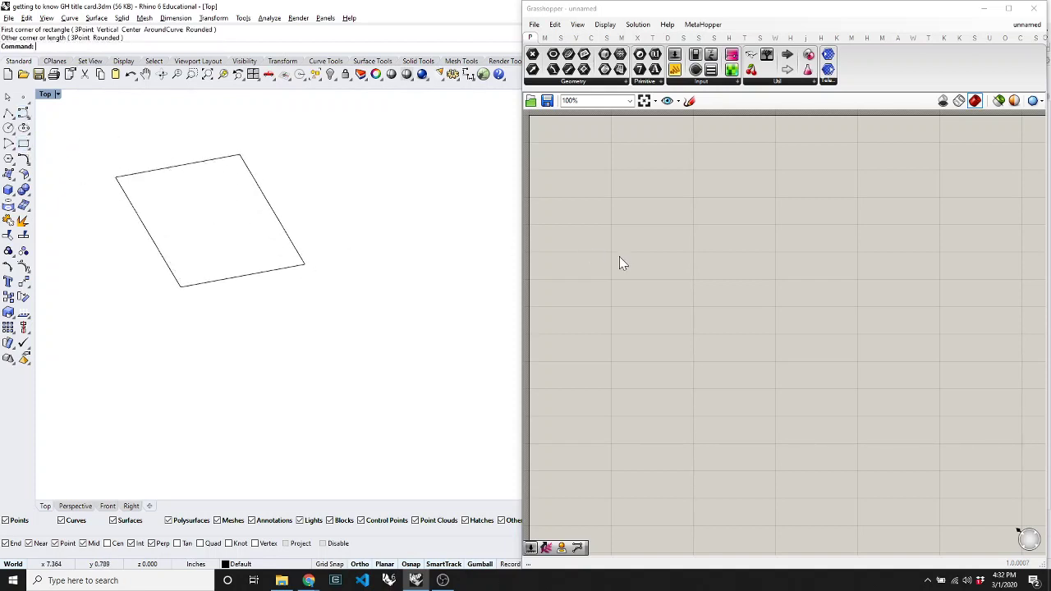
Step: Add a Curve parameter to the Grasshopper canvas and set the Rhino rectangle as its one curve, with Mode at Reference
left_click(574, 82)
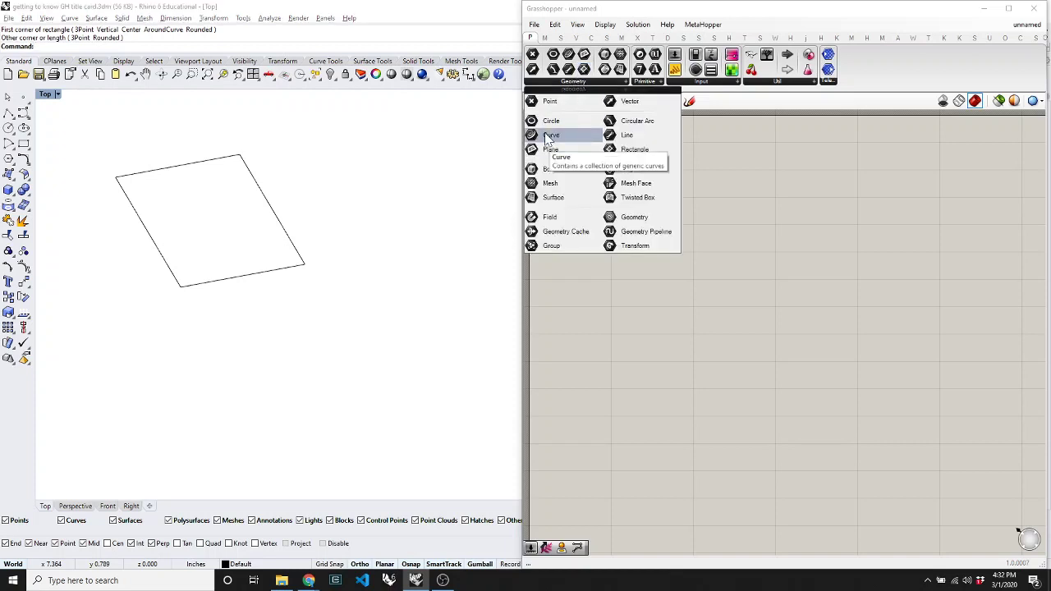
left_click_drag(549, 138, 624, 200)
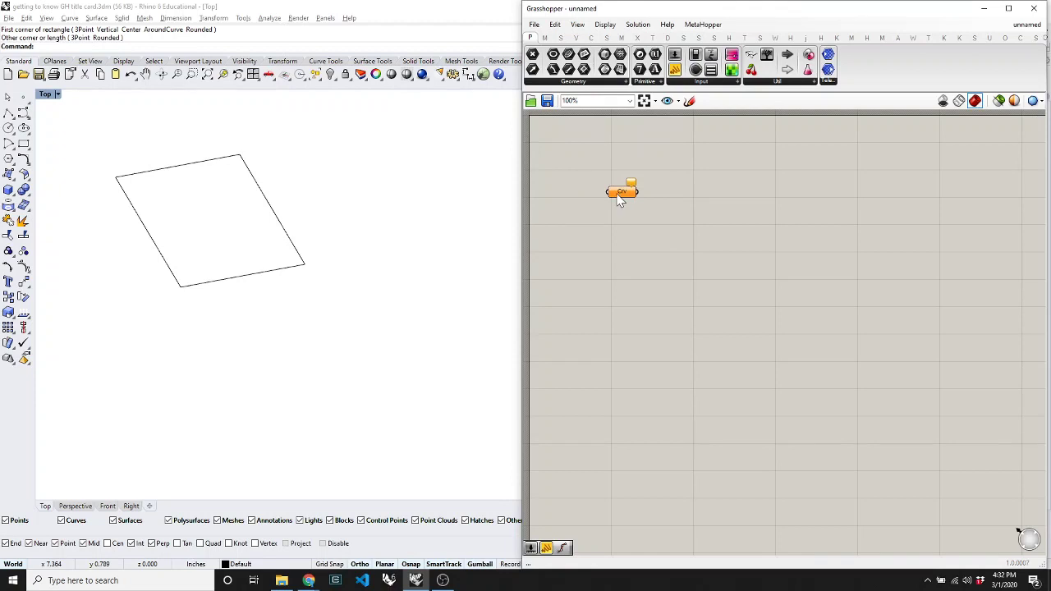
right_click(619, 200)
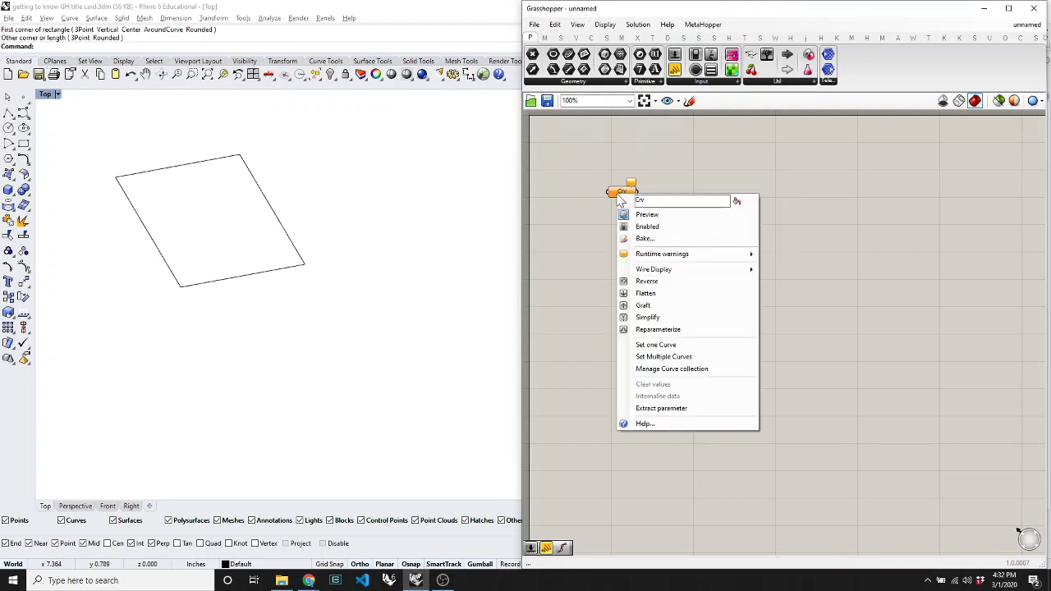
left_click(657, 345)
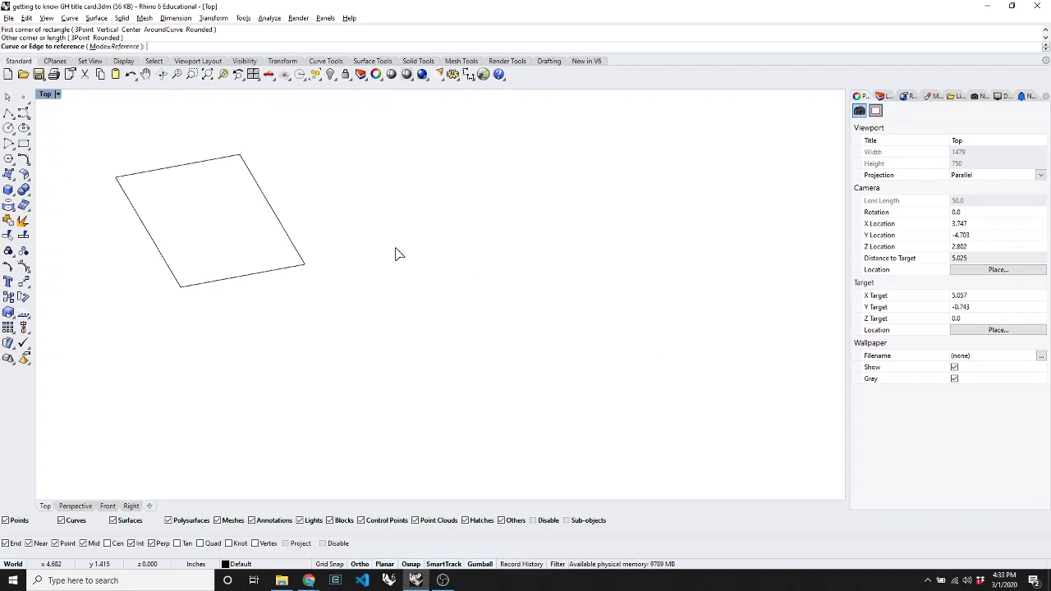
left_click(113, 47)
left_click(97, 47)
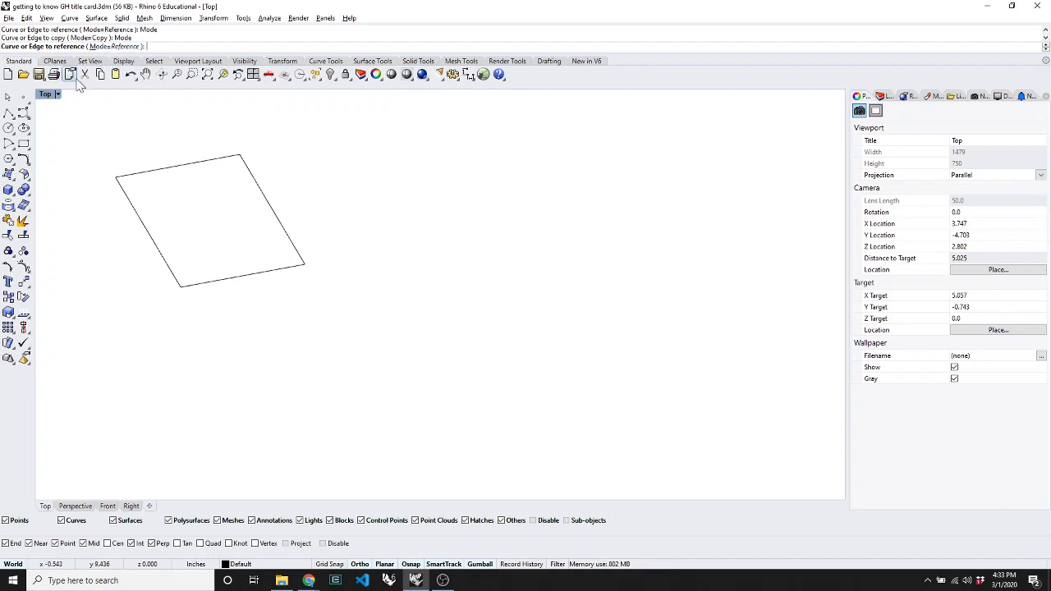
left_click(178, 168)
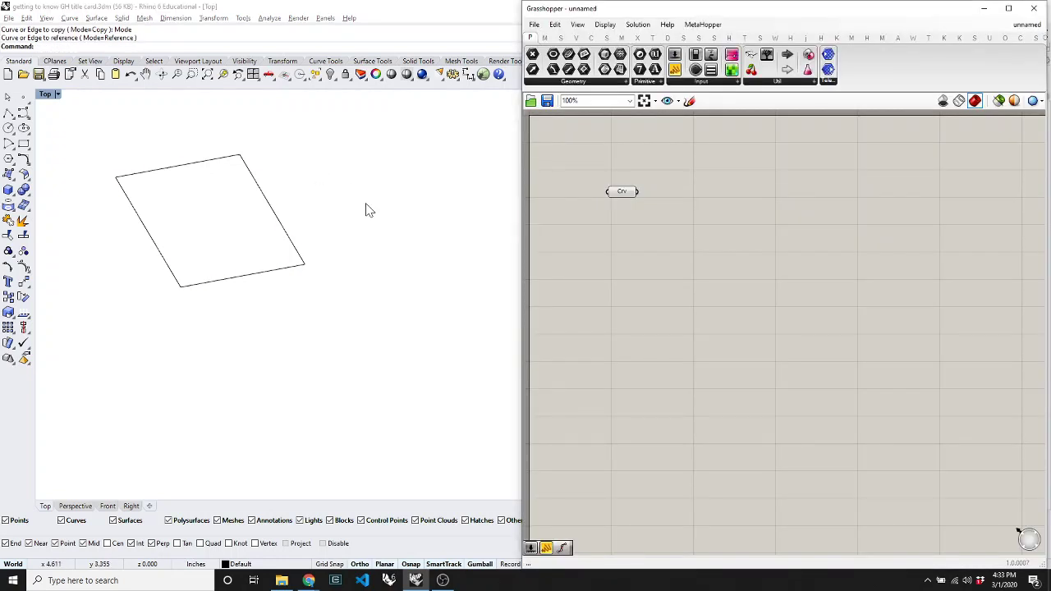
Step: Move the Curve parameter slightly on the canvas and select it to highlight the referenced rectangle in Rhino, leaving it deselected
left_click_drag(623, 193, 600, 202)
left_click(616, 235)
left_click(606, 203)
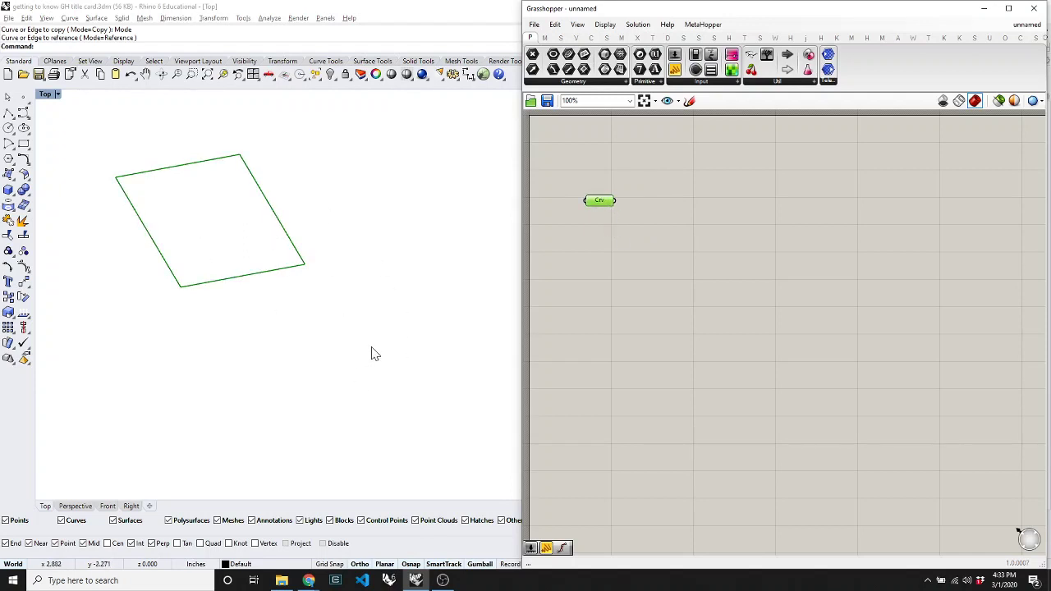
left_click(657, 261)
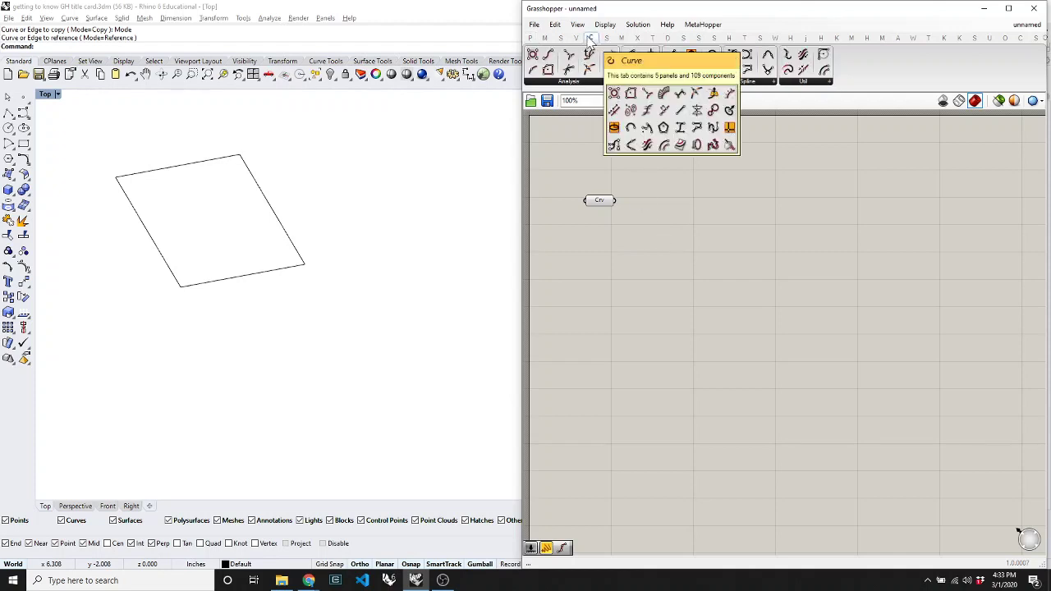
Step: Add an Area component fed by the Curve parameter and connect its area output to a new panel
left_click(574, 83)
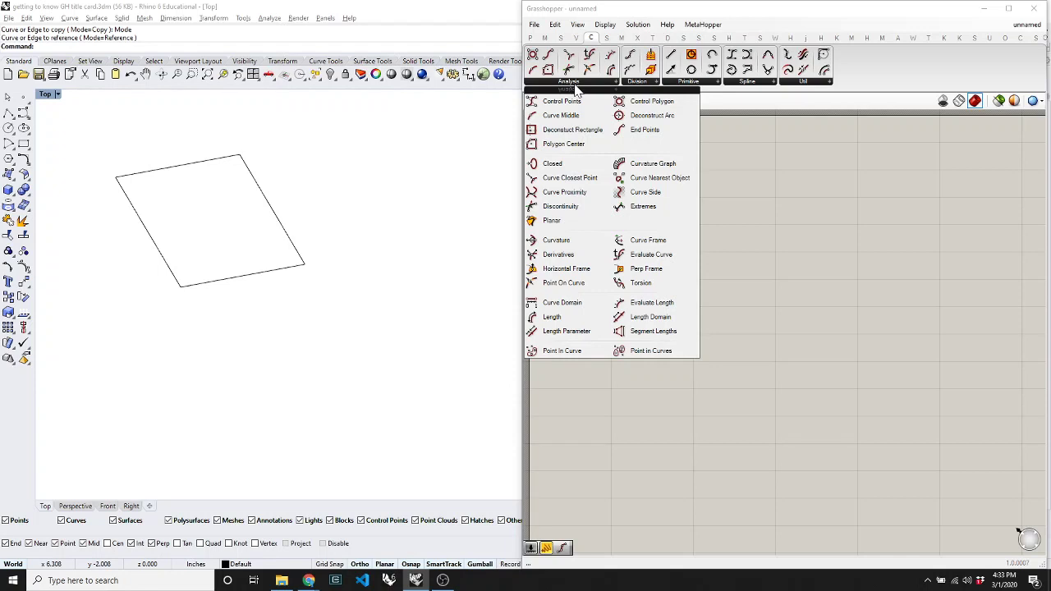
left_click(803, 82)
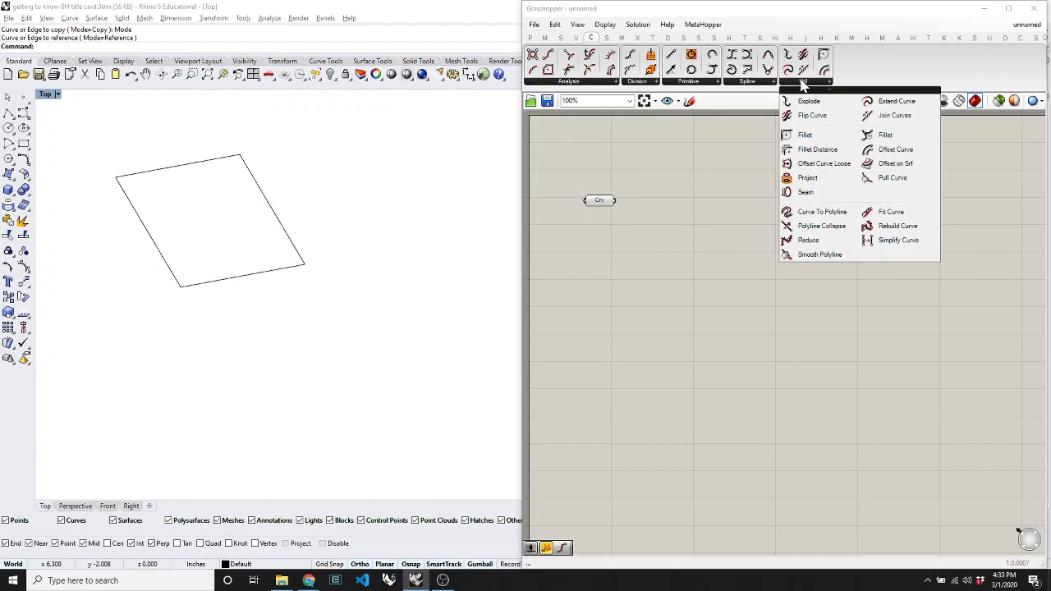
left_click(791, 100)
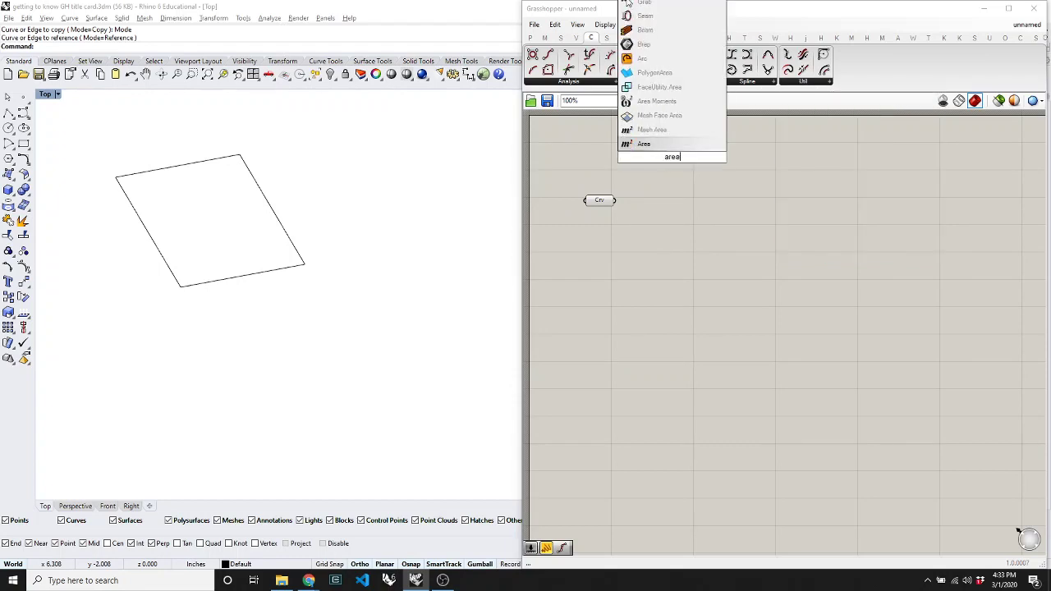
left_click(673, 160)
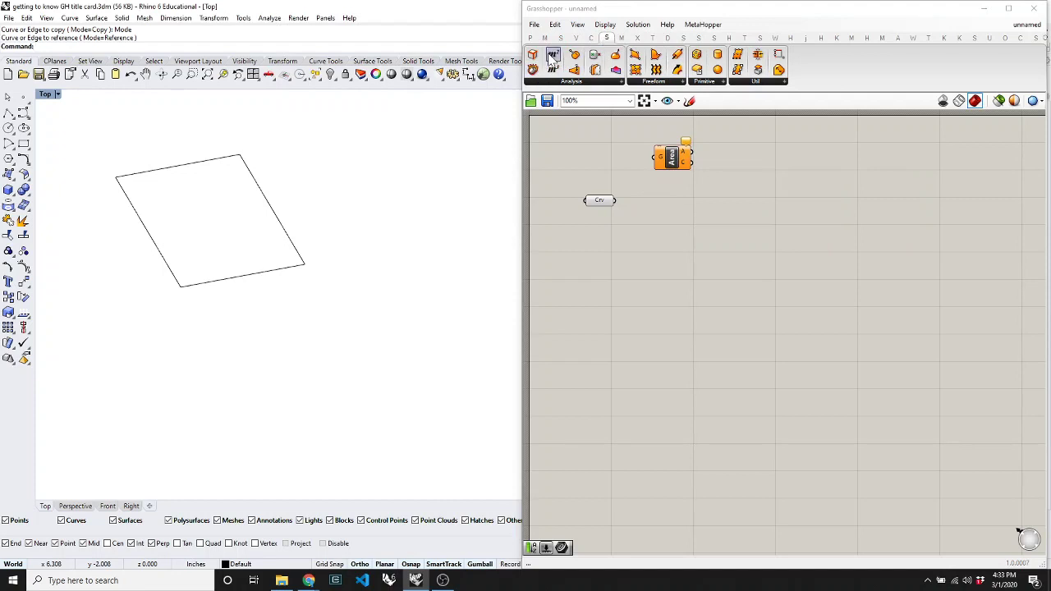
left_click_drag(673, 158, 673, 217)
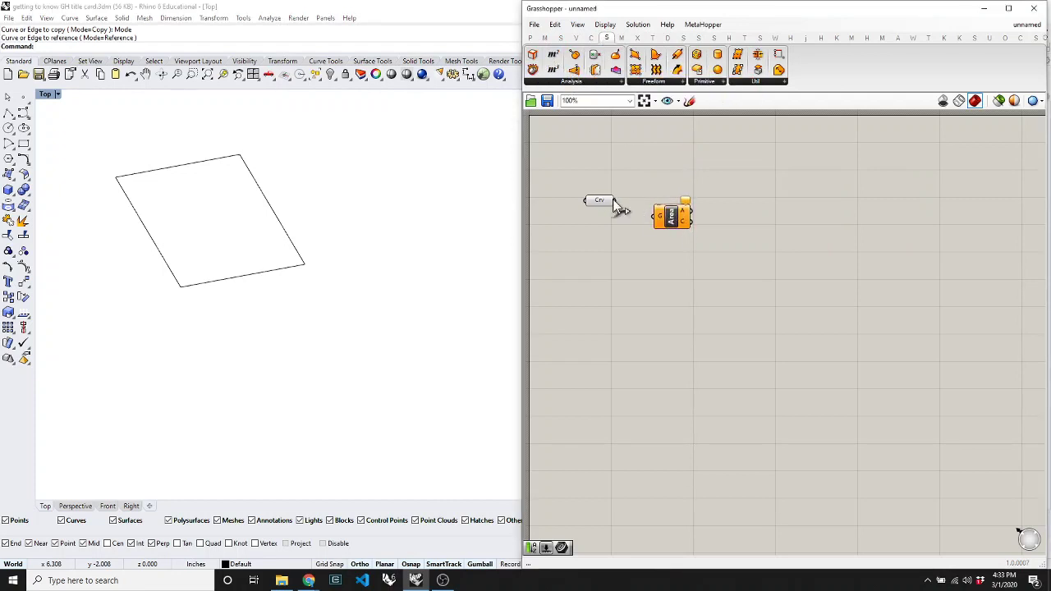
left_click_drag(613, 200, 658, 217)
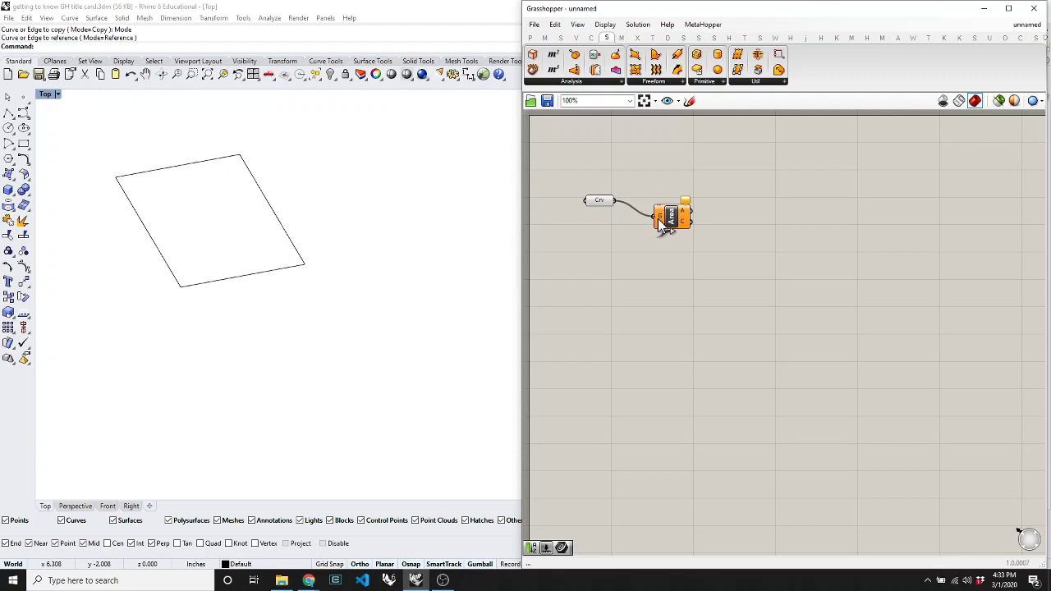
left_click(531, 38)
left_click_drag(675, 70, 706, 196)
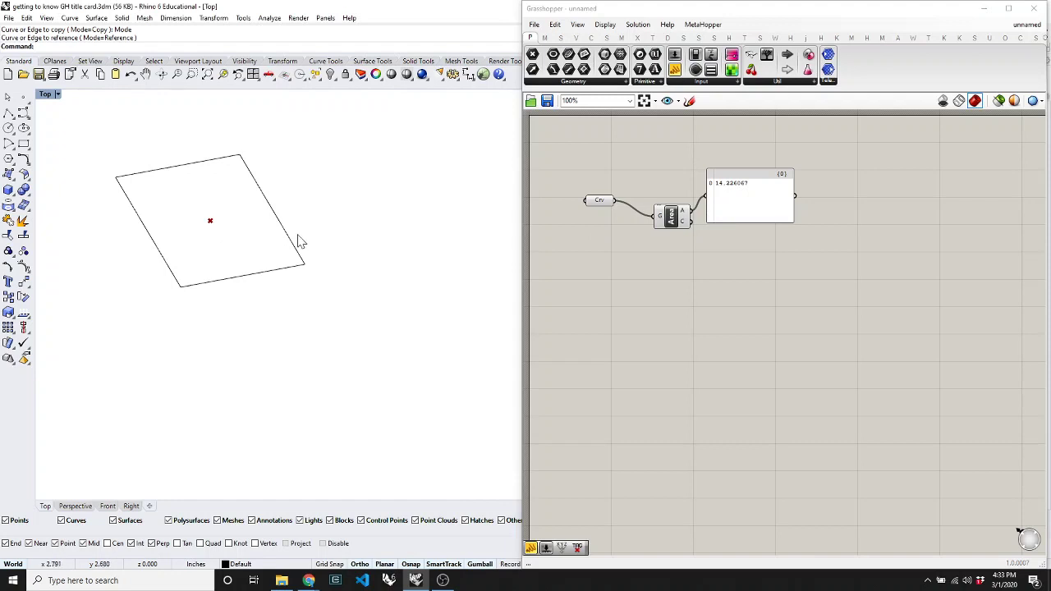
Step: Show the referenced rectangle's control points in Rhino and move its lower-right corner slightly outward along the red gumball axis
left_click(299, 269)
left_click_drag(277, 255, 353, 297)
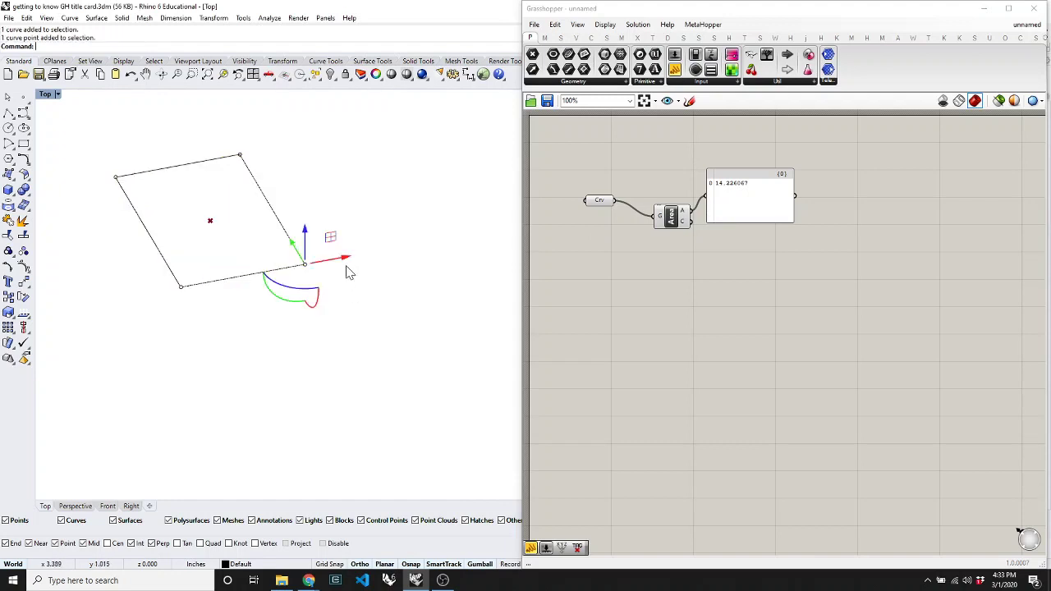
mouse_move(349, 260)
left_mouse_down()
mouse_move(368, 244)
mouse_move(384, 253)
mouse_move(295, 290)
mouse_move(366, 264)
left_mouse_up()
left_click(363, 321)
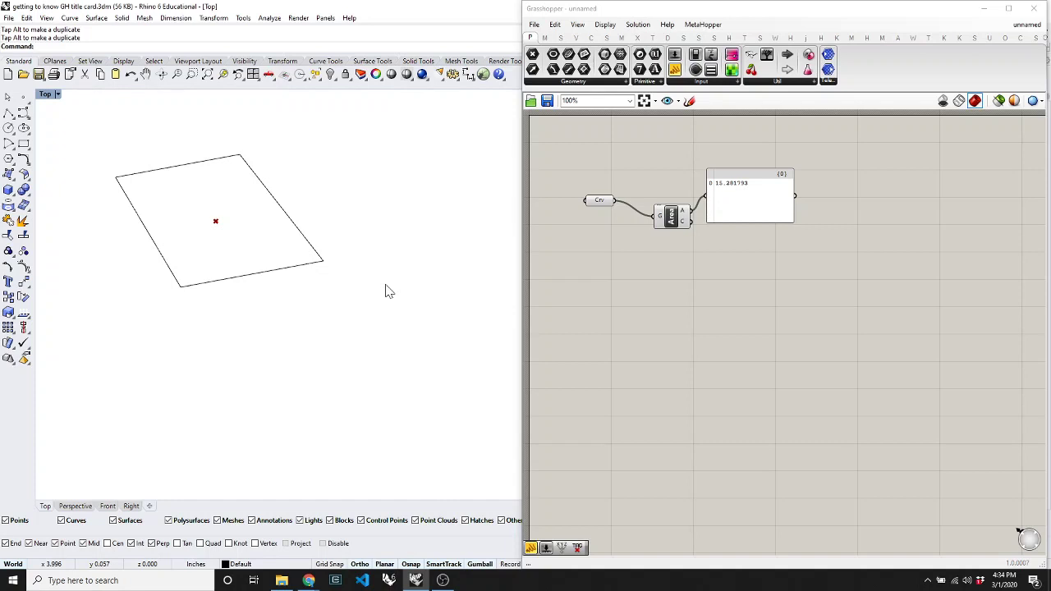
Step: Move the rectangle's upper-right corner point outward along the red gumball axis and hide the control points
left_click(304, 239)
key("F10")
left_click(239, 154)
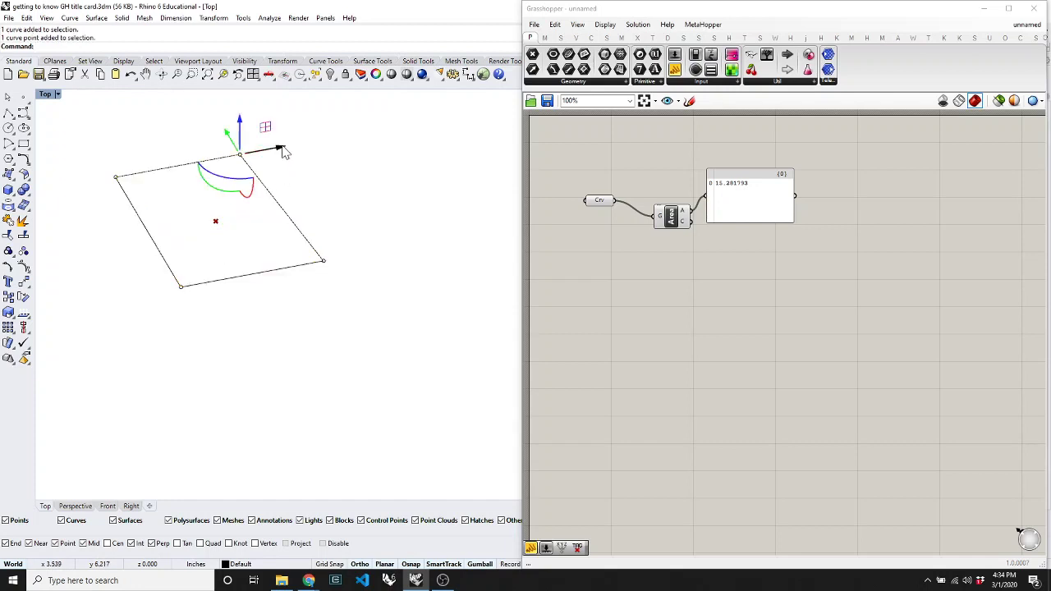
left_click_drag(282, 152, 352, 164)
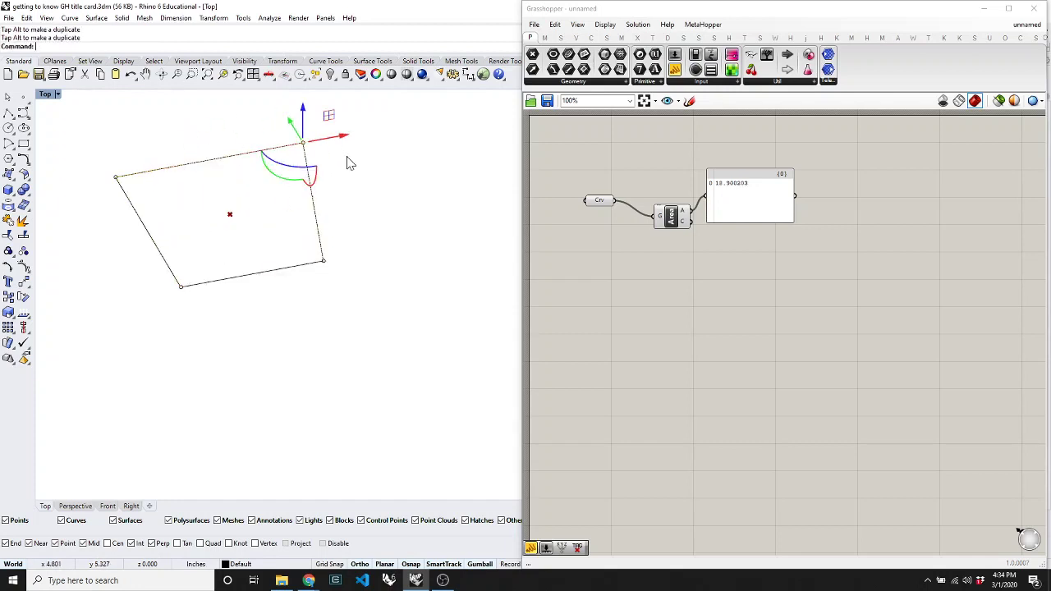
key("F11")
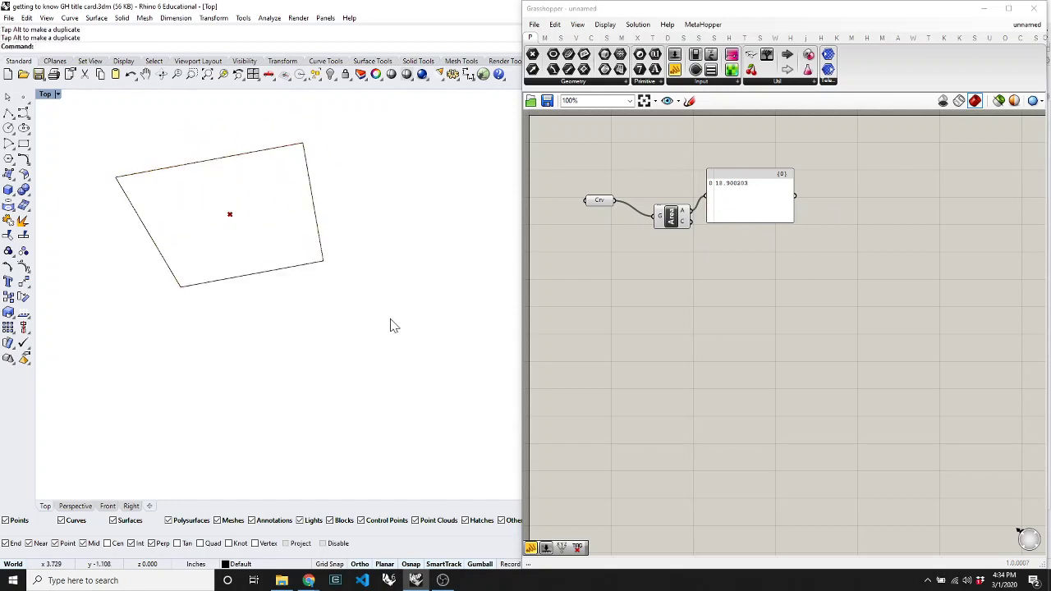
Step: Add a corner Fillet component below Area and connect the Curve parameter to its curve input
double_click(657, 270)
type("fillet")
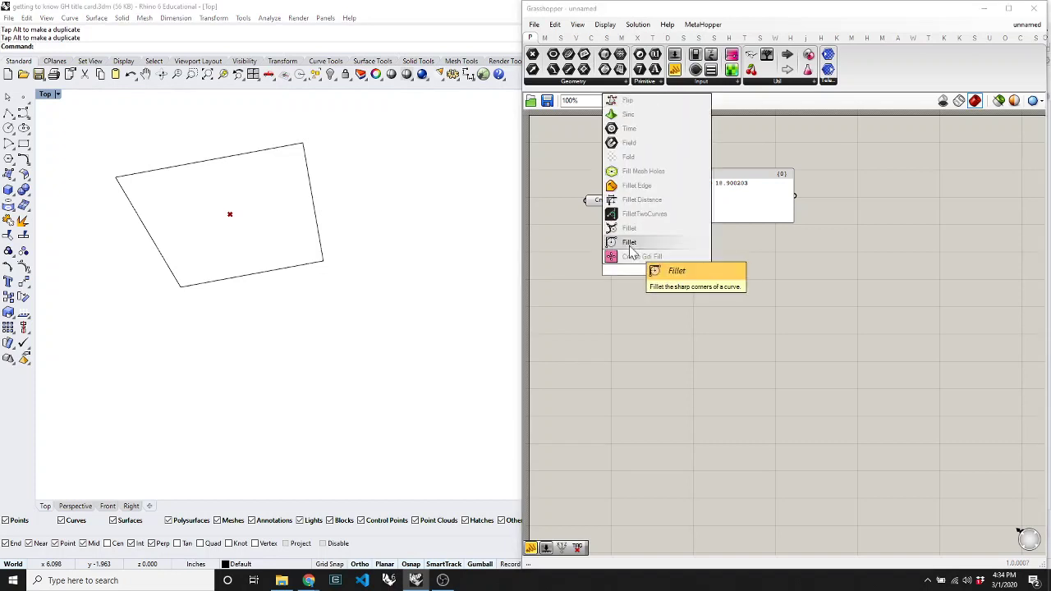
key("Return")
left_click_drag(615, 202, 642, 265)
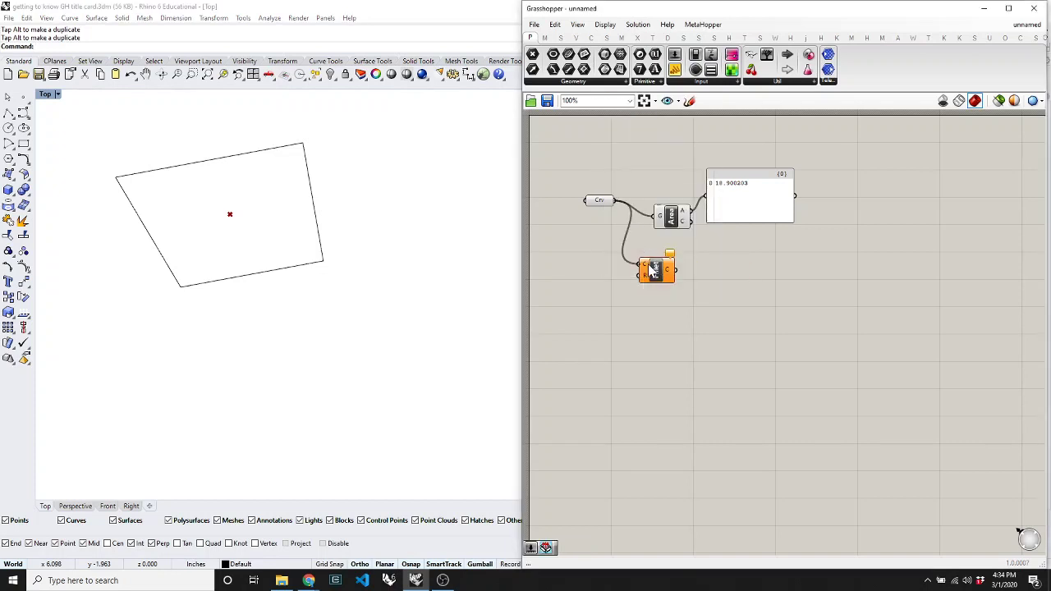
Step: Add a number slider set to 20 below Fillet and connect it to the radius input
double_click(625, 306)
type("20")
key("Return")
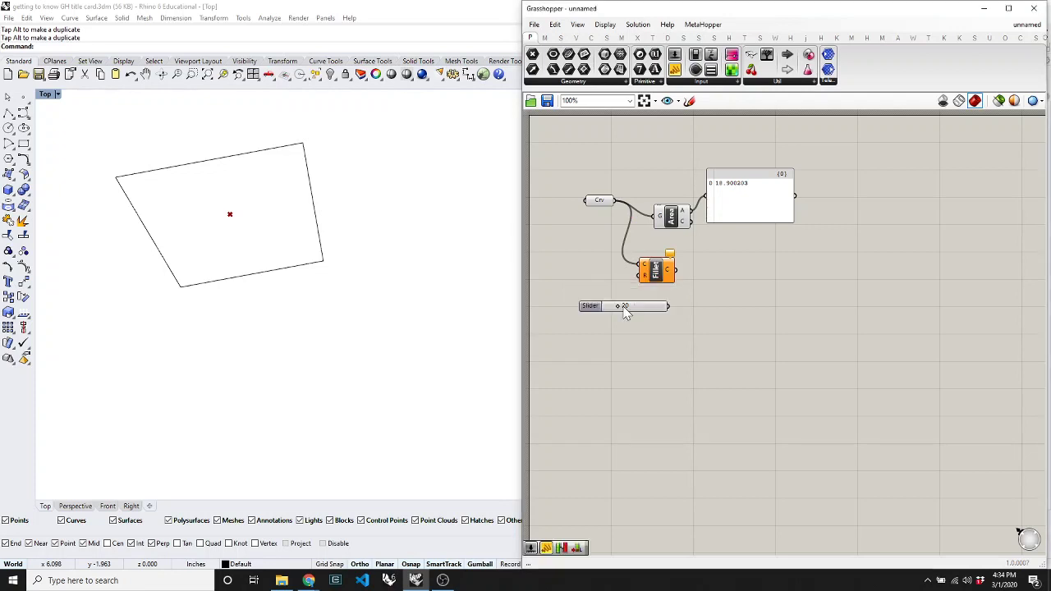
left_click_drag(640, 277, 671, 306)
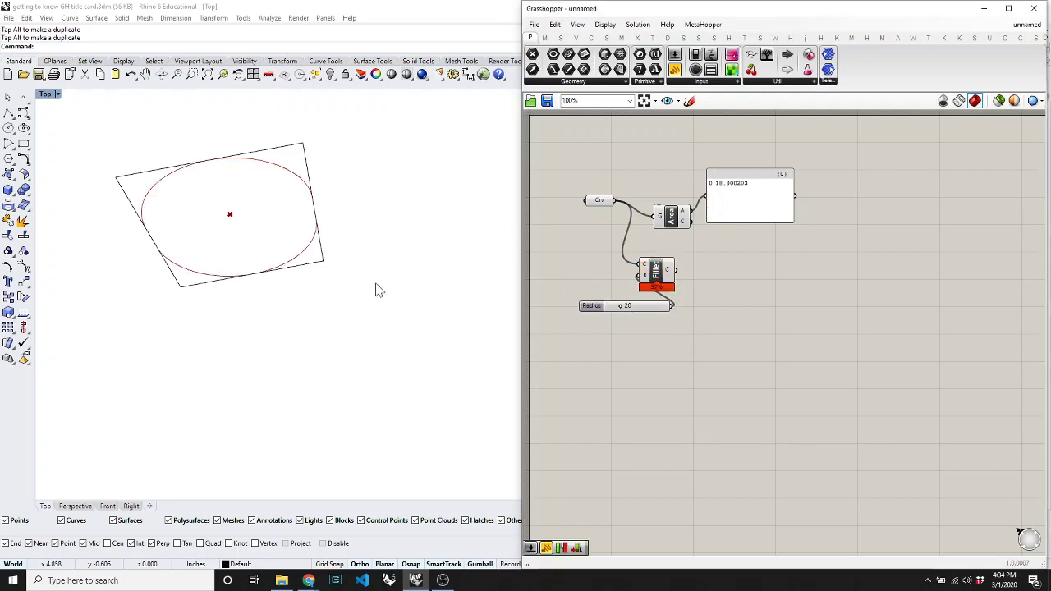
Step: Pull the lower-right corner point of the referenced quadrilateral far outward and down in Rhino, leaving the curve deselected
left_click(321, 262)
key("F10")
left_click_drag(309, 244, 367, 297)
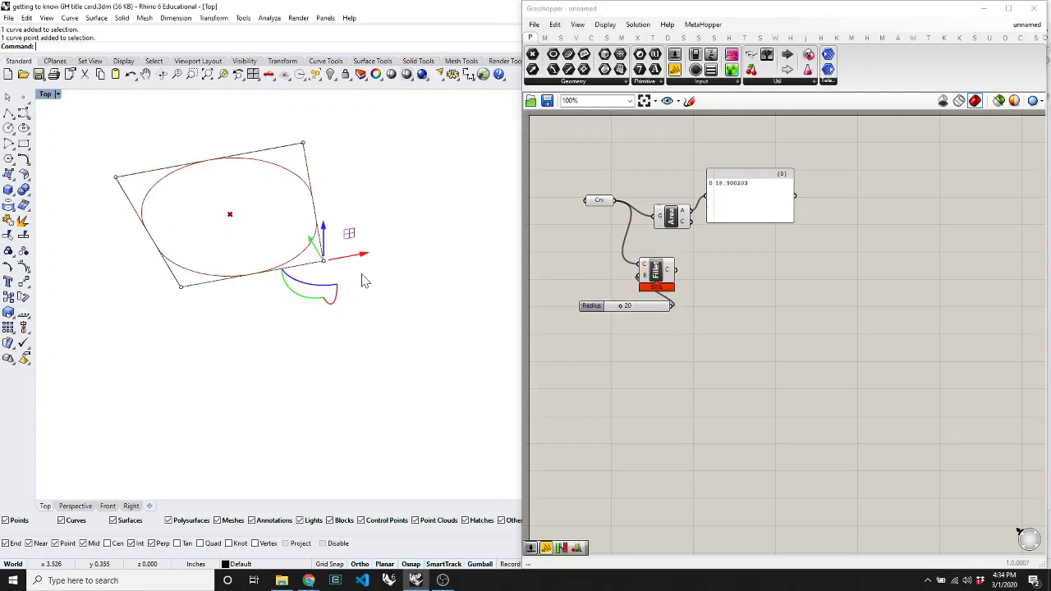
left_click_drag(322, 260, 480, 320)
left_click(366, 320)
left_click(368, 303)
left_click(356, 356)
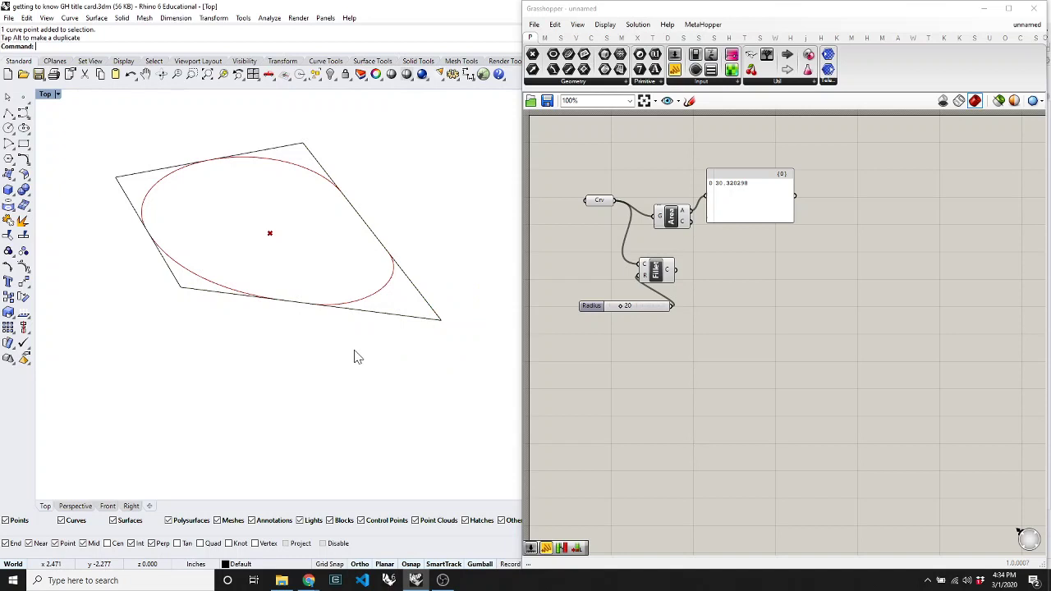
Step: Place a copy of the referenced quadrilateral to the left of the original in Rhino
left_click(255, 298)
scroll(255, 302, "down", 6)
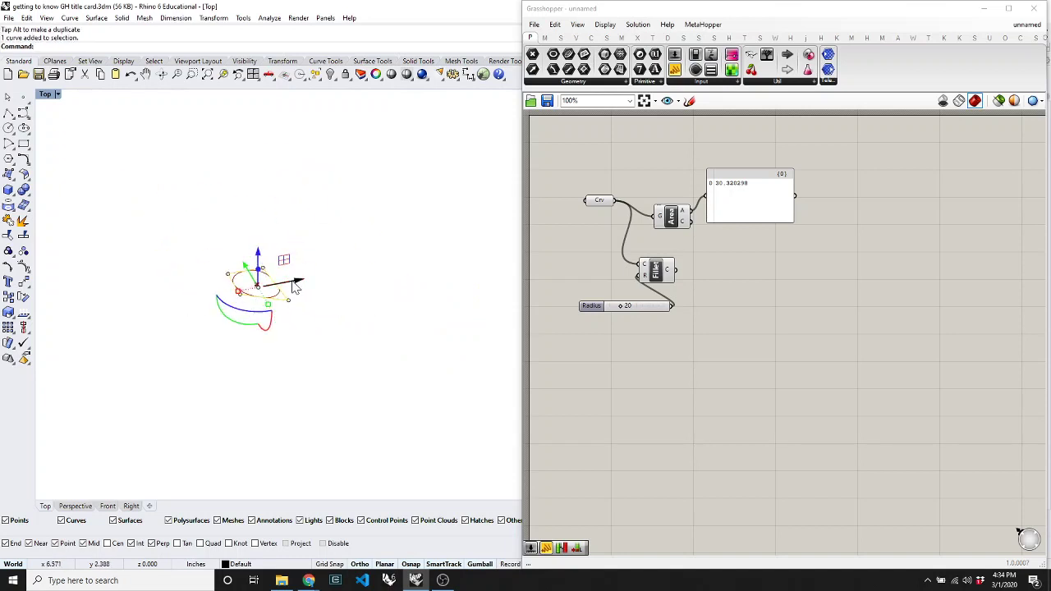
left_click_drag(256, 287, 189, 301)
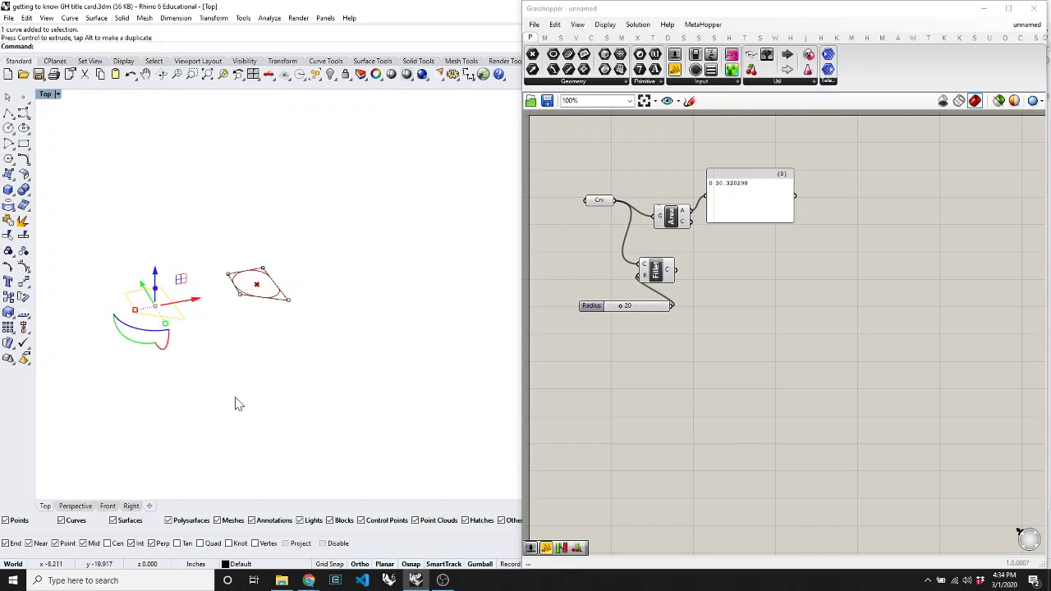
Step: Try to fillet two edges of the copied quadrilateral in Rhino with a radius of 20
key("Return")
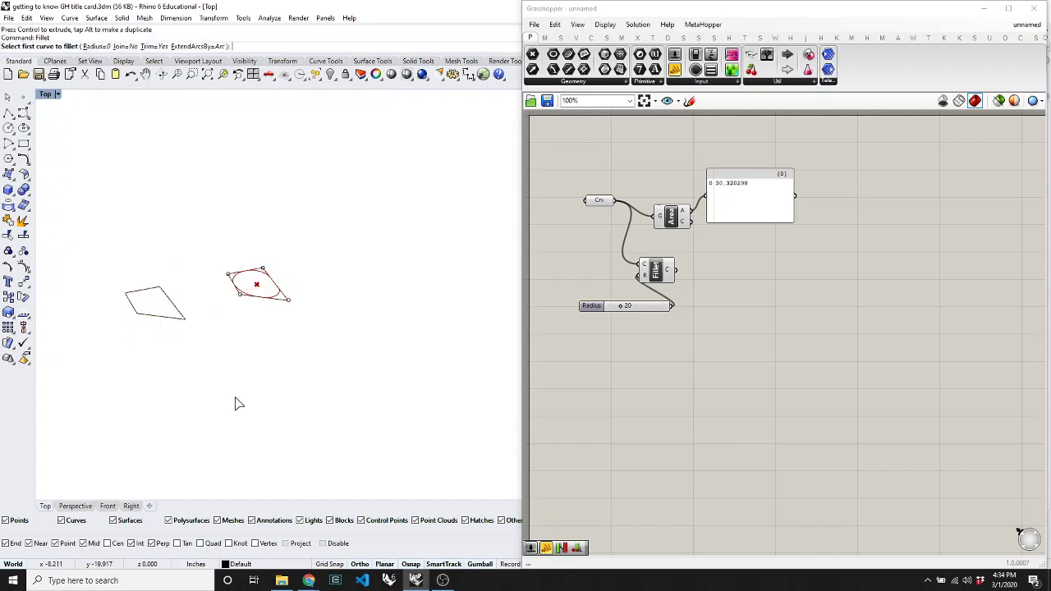
left_click(93, 47)
type("20")
key("Return")
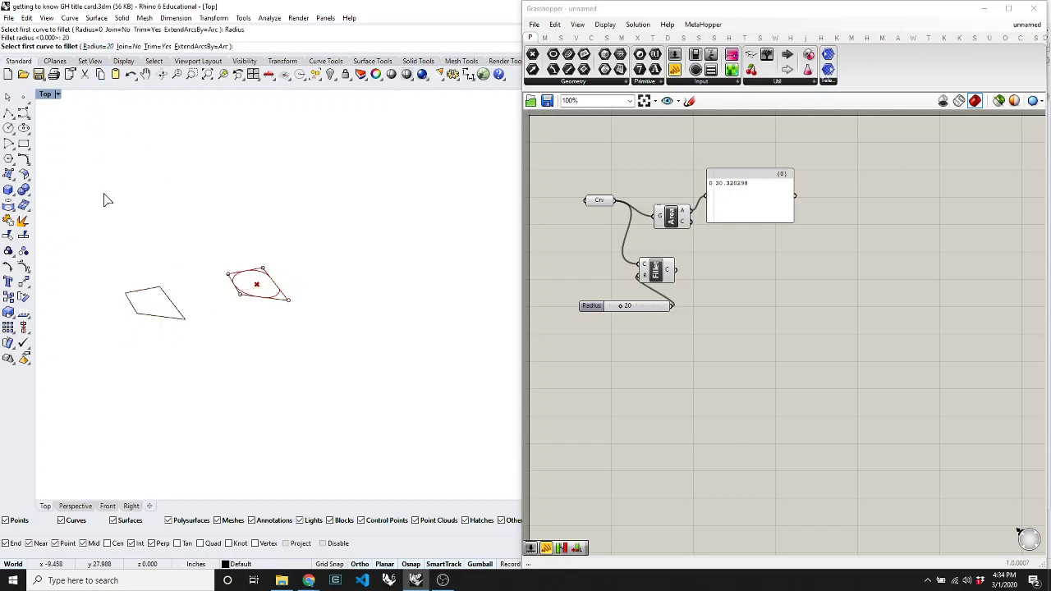
left_click(173, 313)
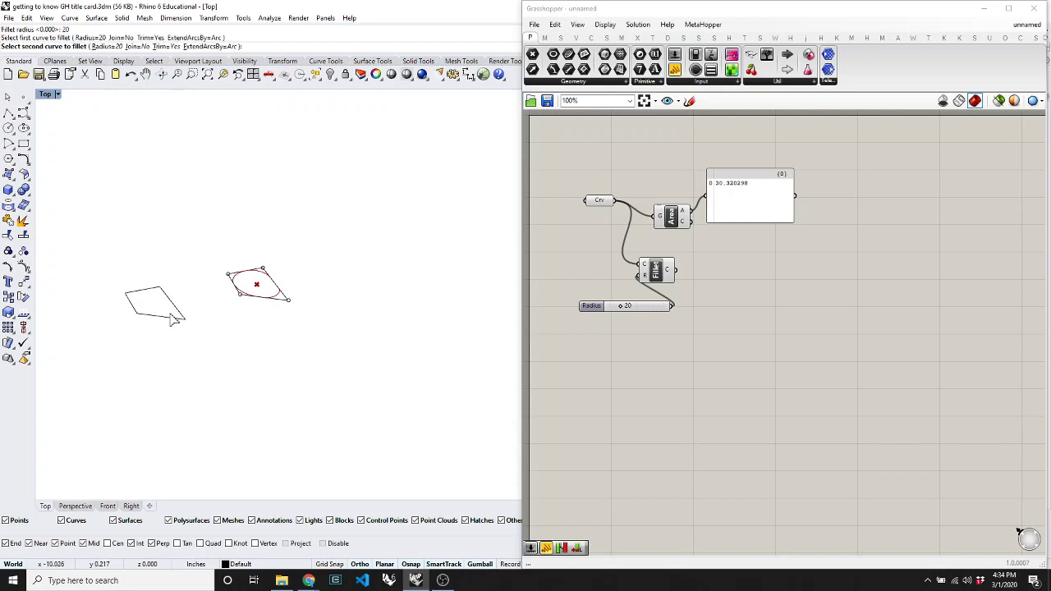
left_click(166, 294)
Step: Try FilletCorners on the copied quadrilateral with a radius of 20
left_click(138, 297)
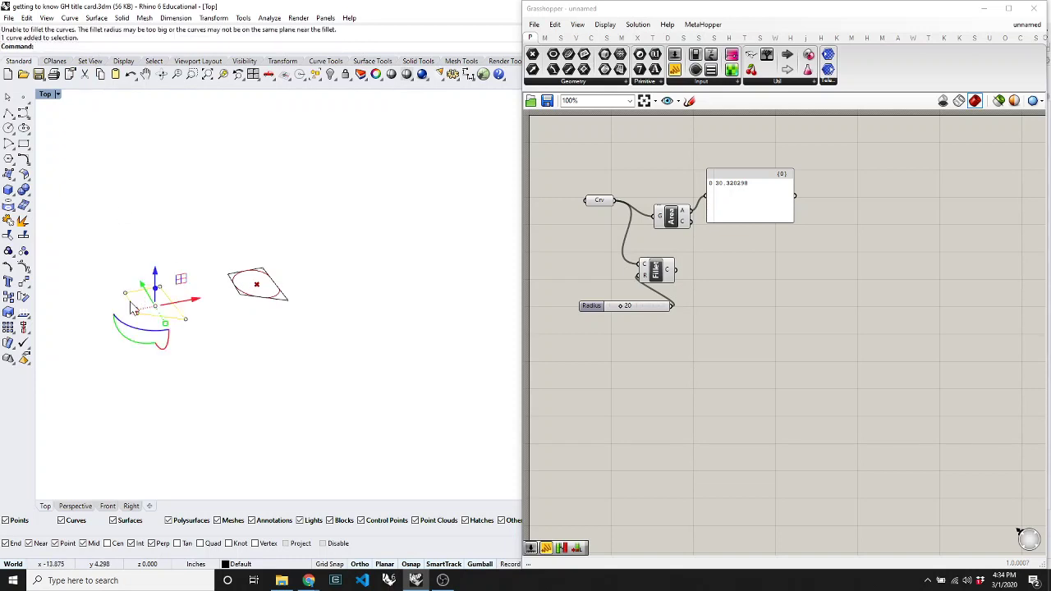
type("Corners")
key("Return")
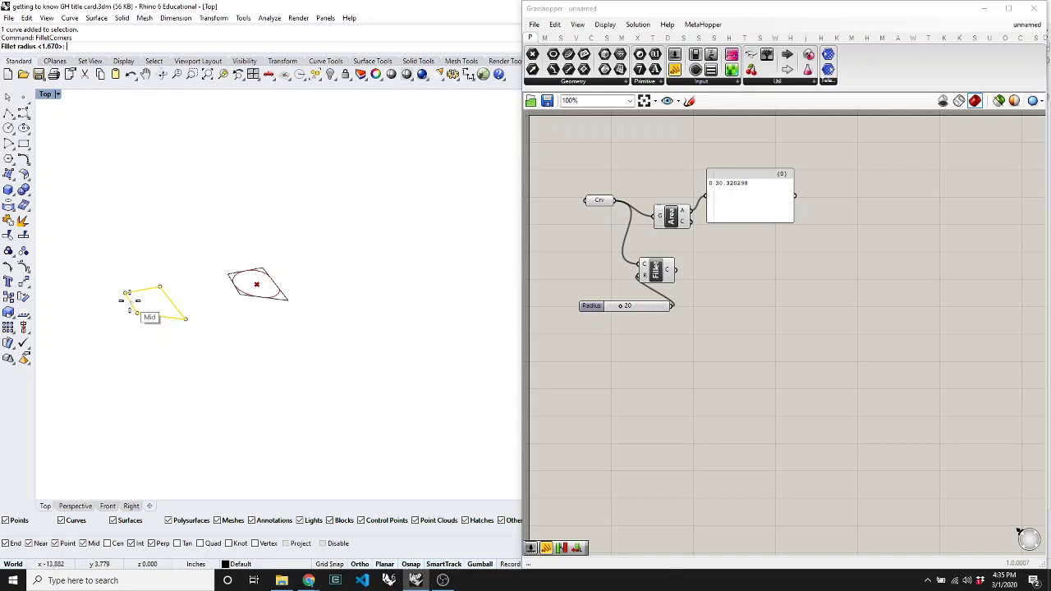
key("Return")
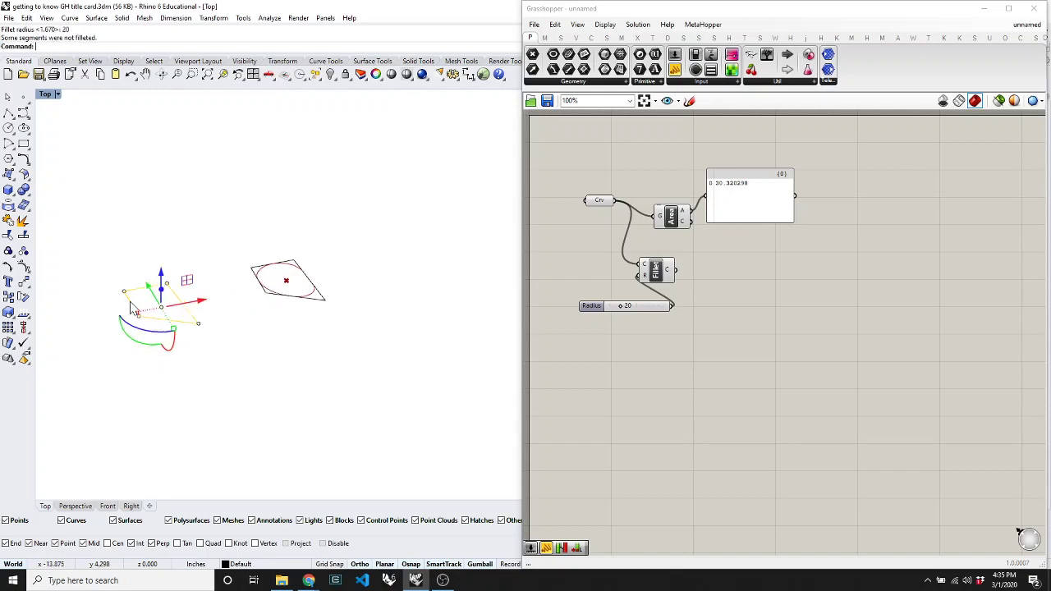
Step: Repeat FilletCorners on the copied quadrilateral, setting the radius by picking two points along its lower edge
scroll(131, 306, "up", 5)
key("Return")
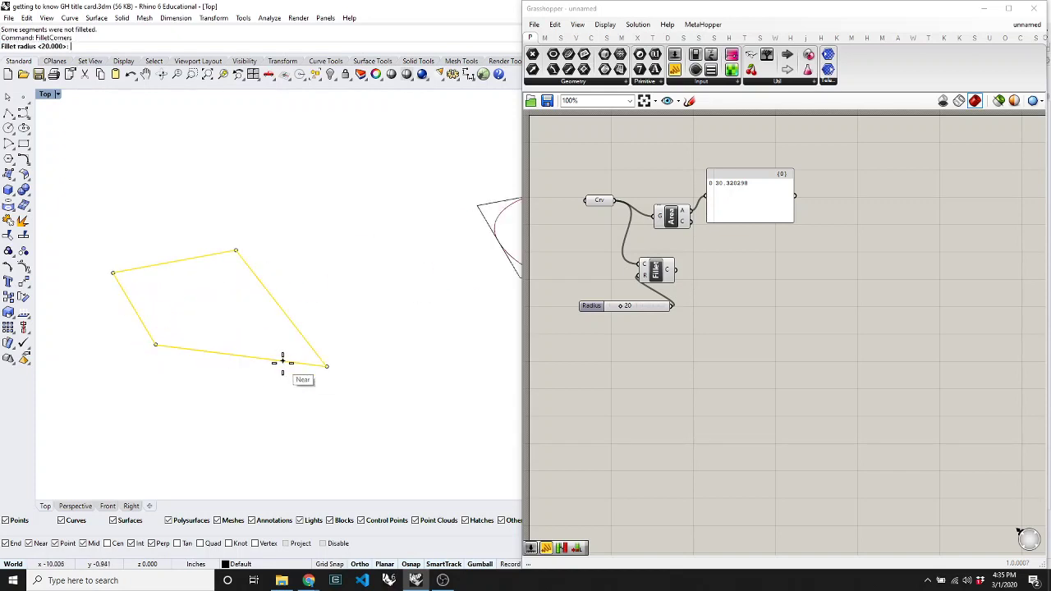
left_click(309, 364)
left_click(284, 364)
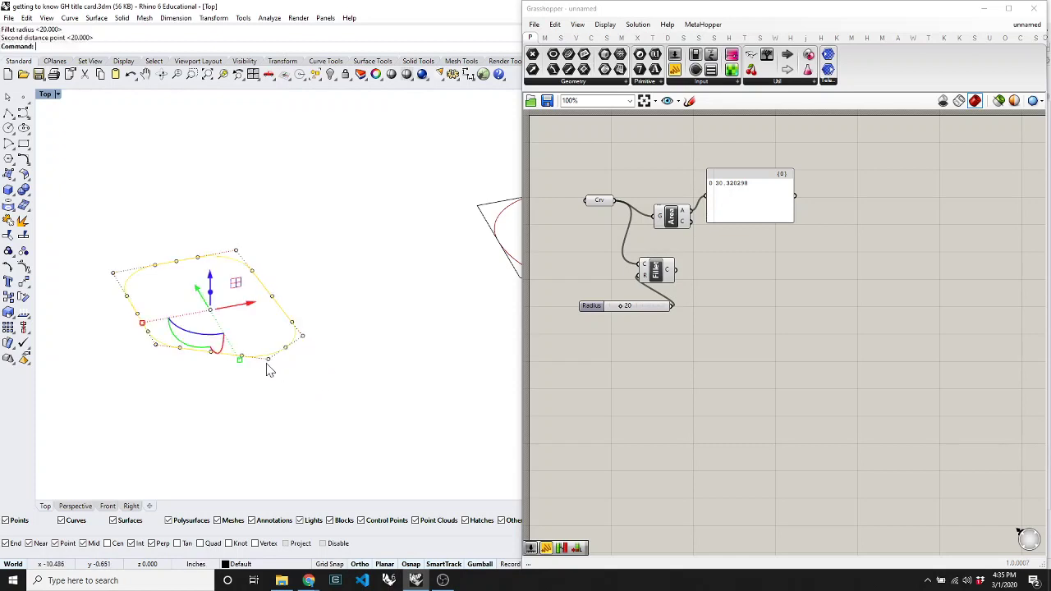
Step: Pull the lower-left corner control point of the filleted copy outward and undo that move
key("Escape")
left_click(241, 359)
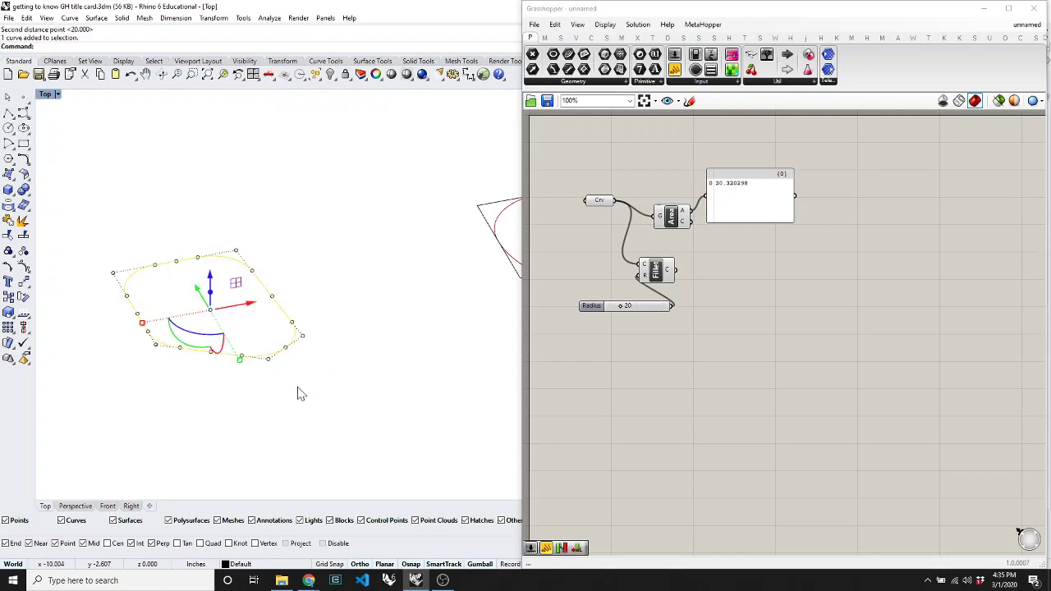
key("Escape")
left_click(259, 359)
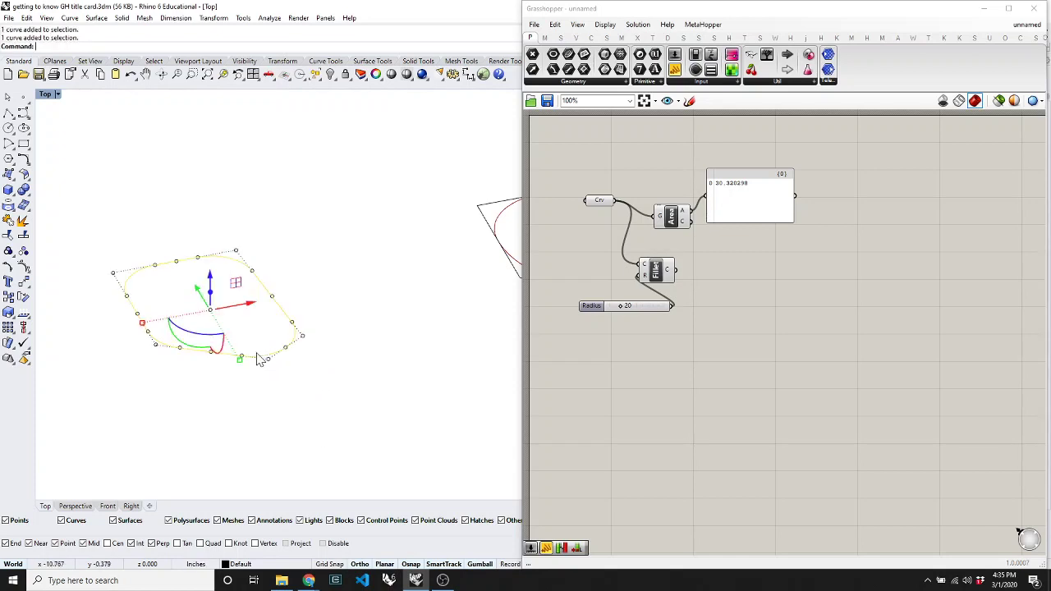
left_click(156, 346)
left_click_drag(156, 346, 120, 384)
left_click(186, 382)
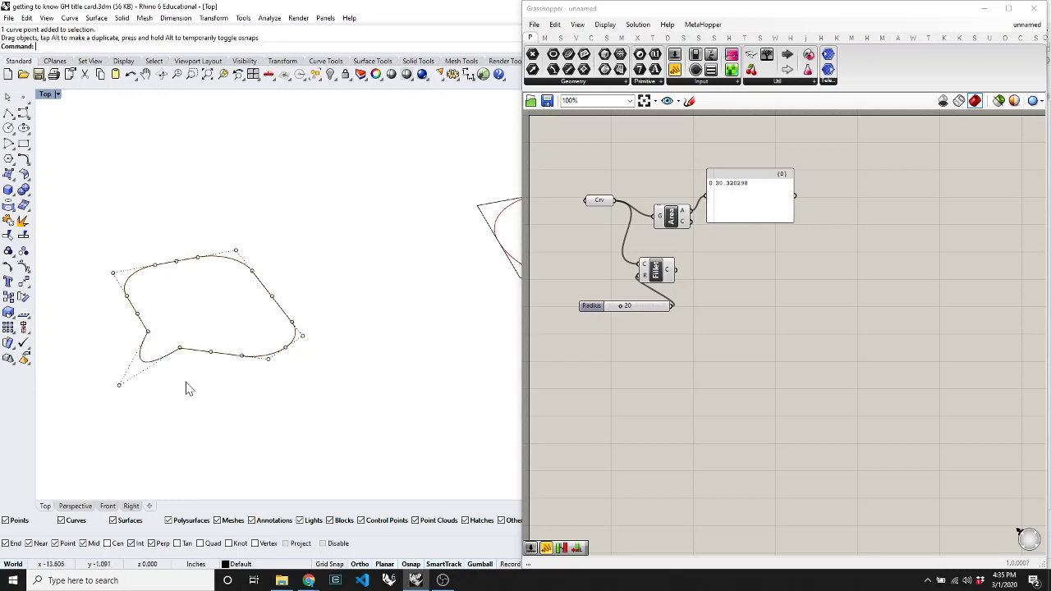
key("ctrl+z")
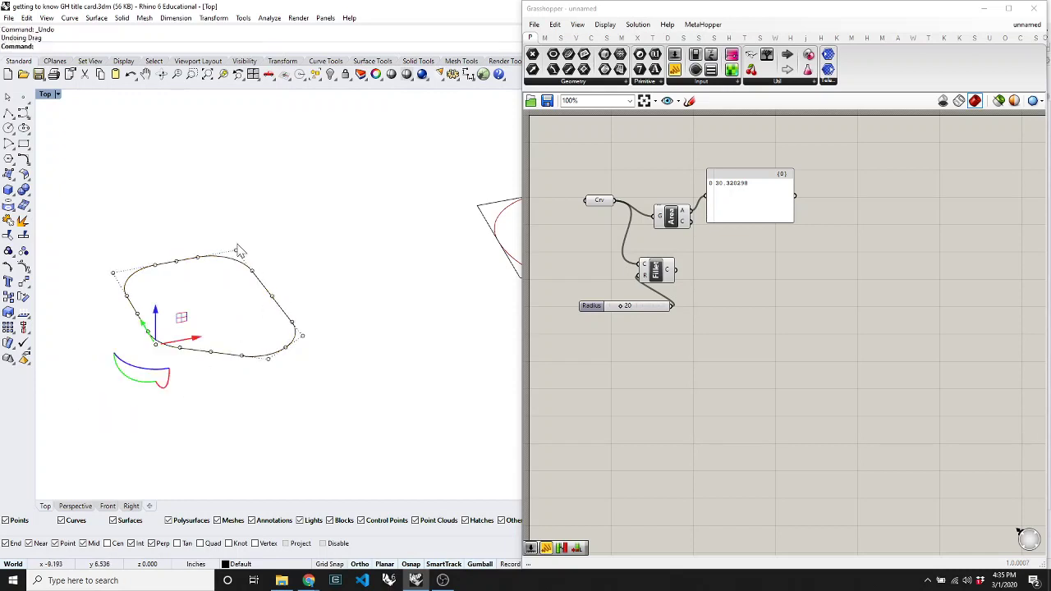
Step: Delete the filleted copy of the quadrilateral from the Rhino model
key("Escape")
key("Escape")
left_click(194, 259)
key("Delete")
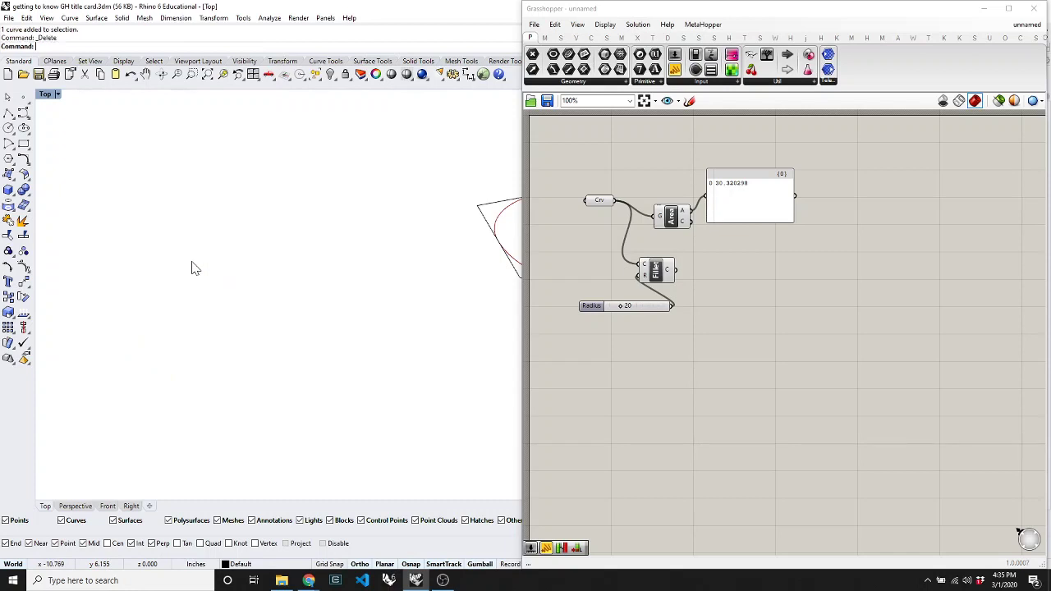
Step: Pull the lower-right corner control point of the referenced quadrilateral slightly inward
scroll(192, 262, "down", 3)
scroll(274, 275, "up", 3)
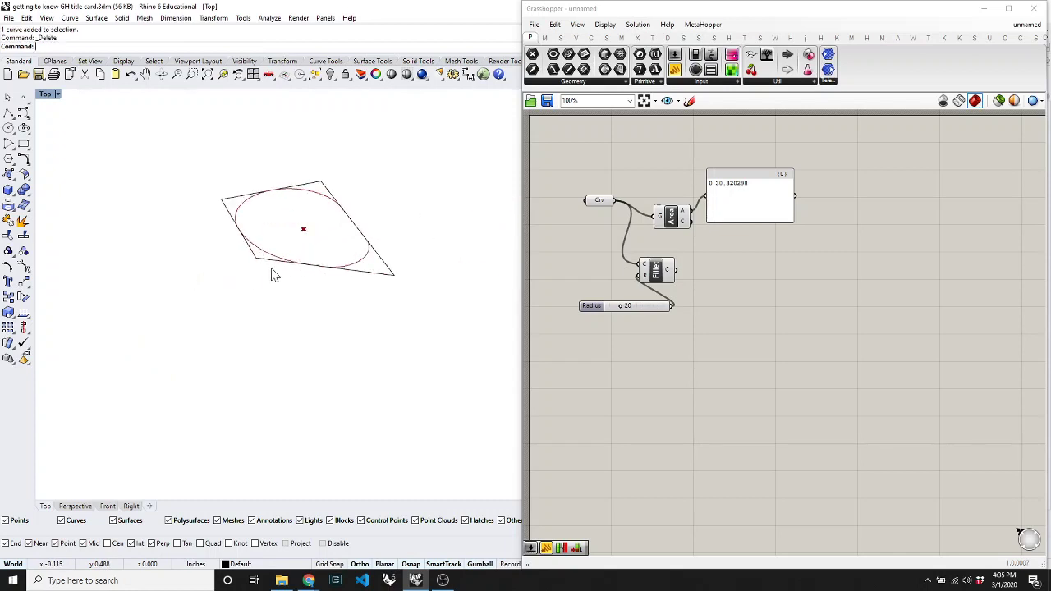
left_click(381, 276)
left_click(387, 272)
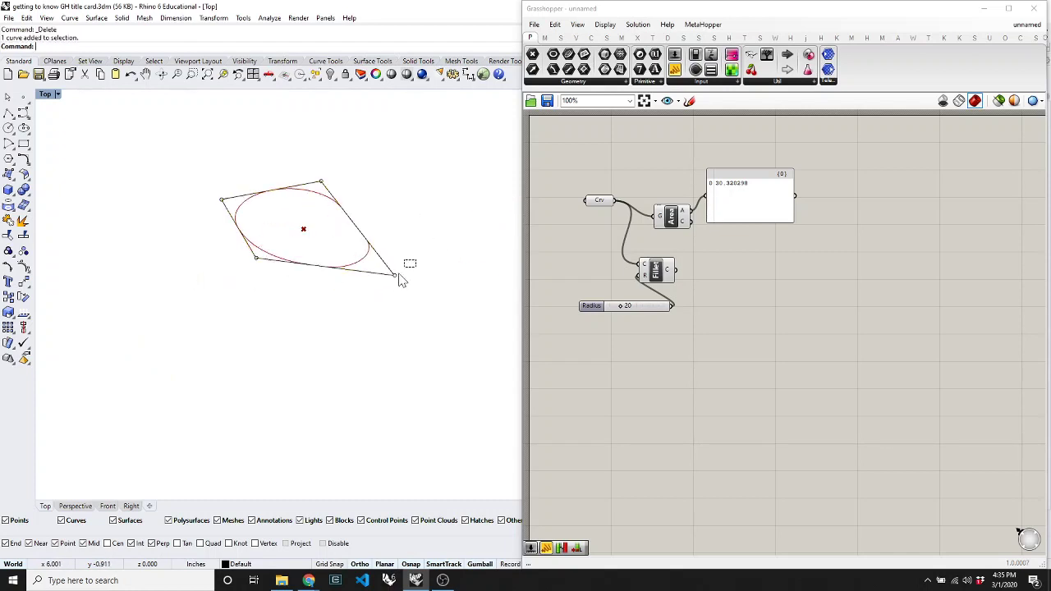
left_click_drag(424, 272, 409, 247)
left_click_drag(477, 248, 425, 259)
left_click(480, 362)
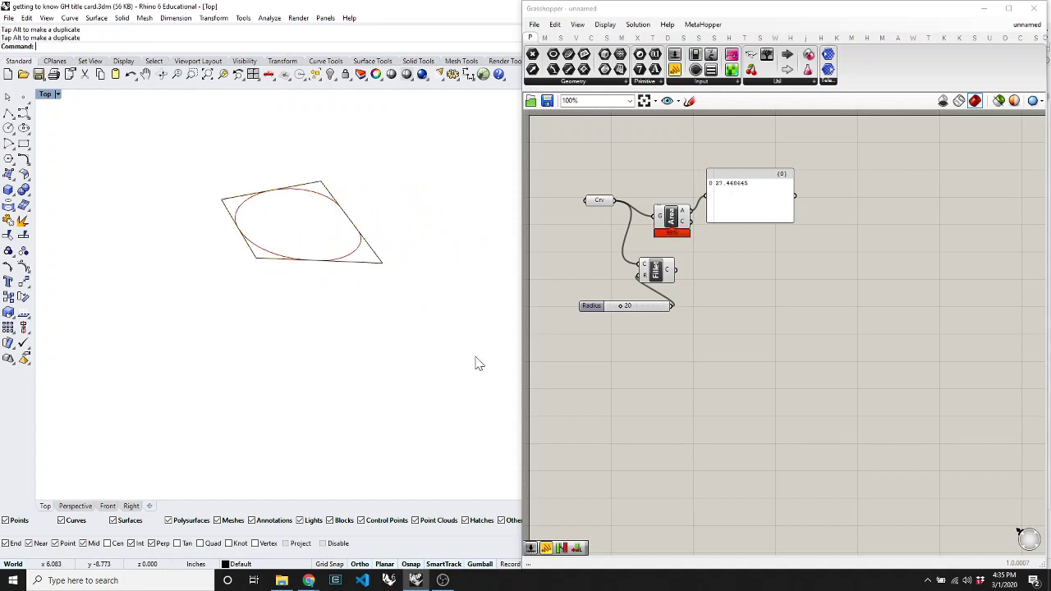
scroll(311, 229, "up", 2)
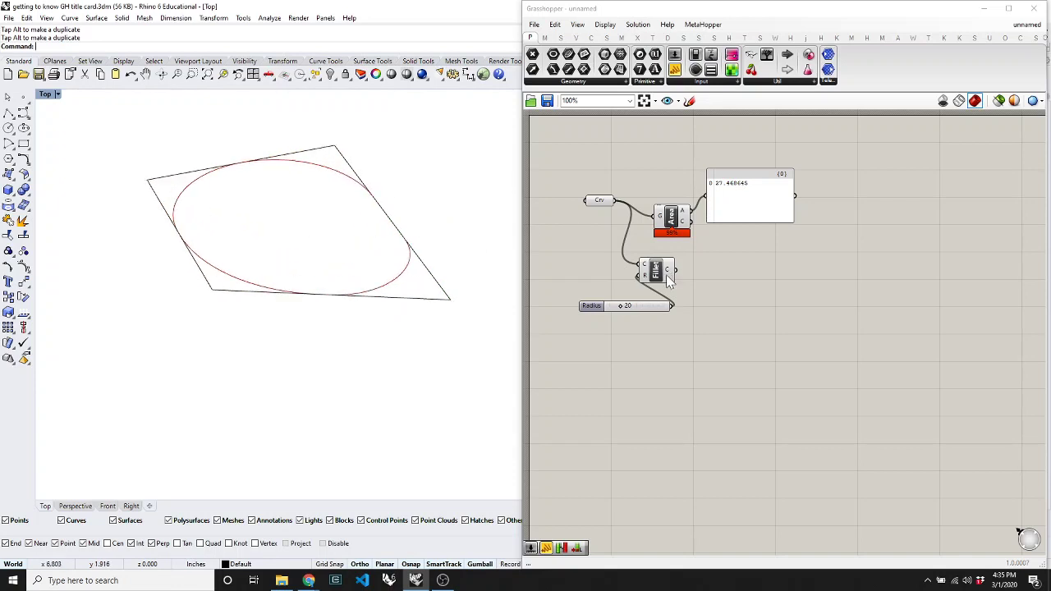
Step: Make room beside the Fillet component, add an Extrude component and connect the filleted curve to its base input
left_click_drag(668, 279, 701, 281)
left_click(745, 317)
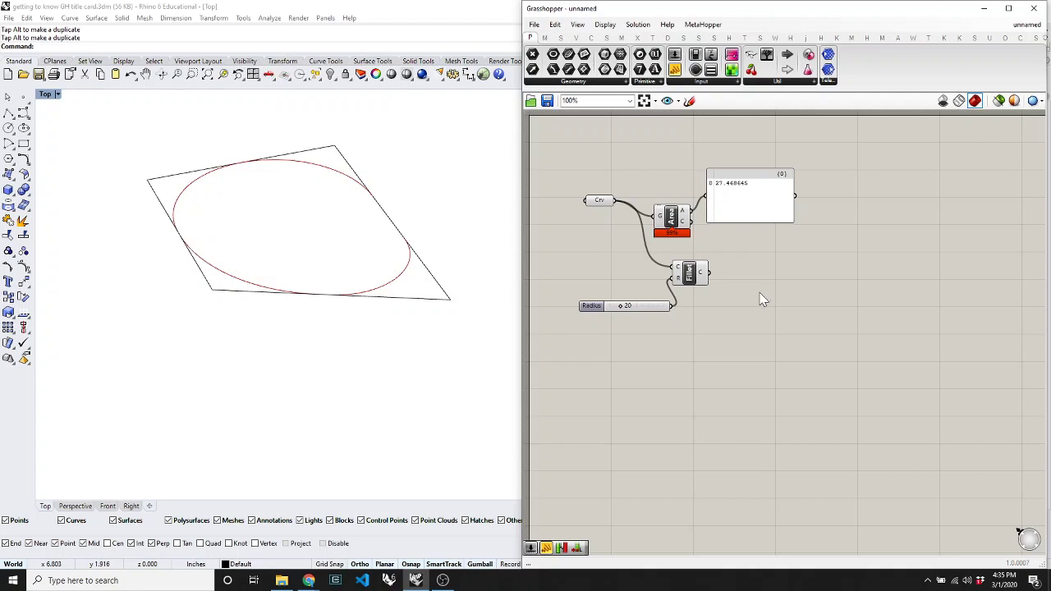
double_click(717, 281)
type("extrude")
key("Return")
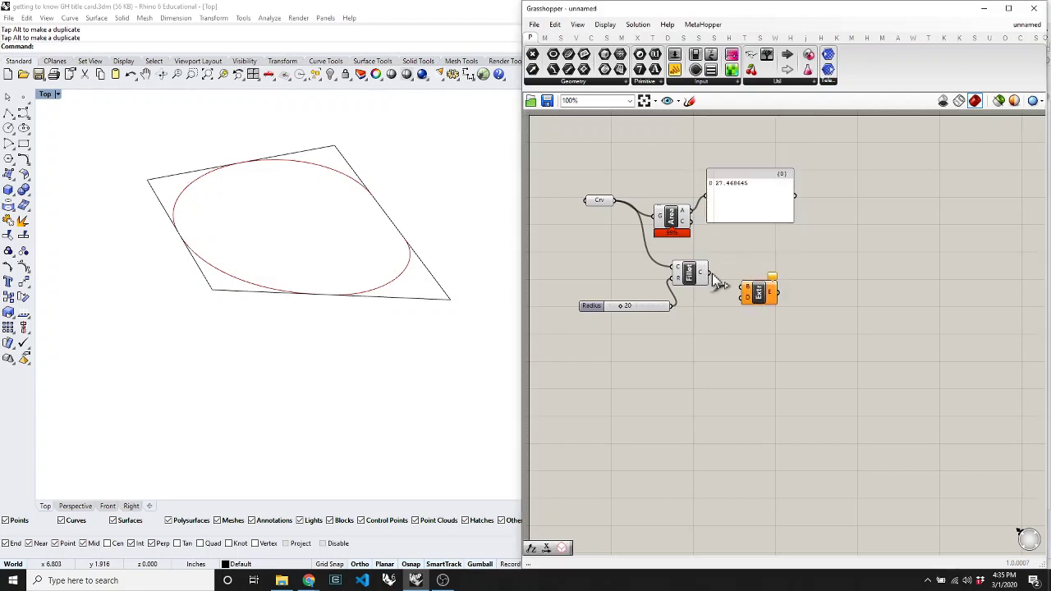
left_click_drag(711, 277, 743, 288)
Step: Feed the Extrude direction with a Unit Z vector whose factor comes from a new number slider set to 40
double_click(707, 358)
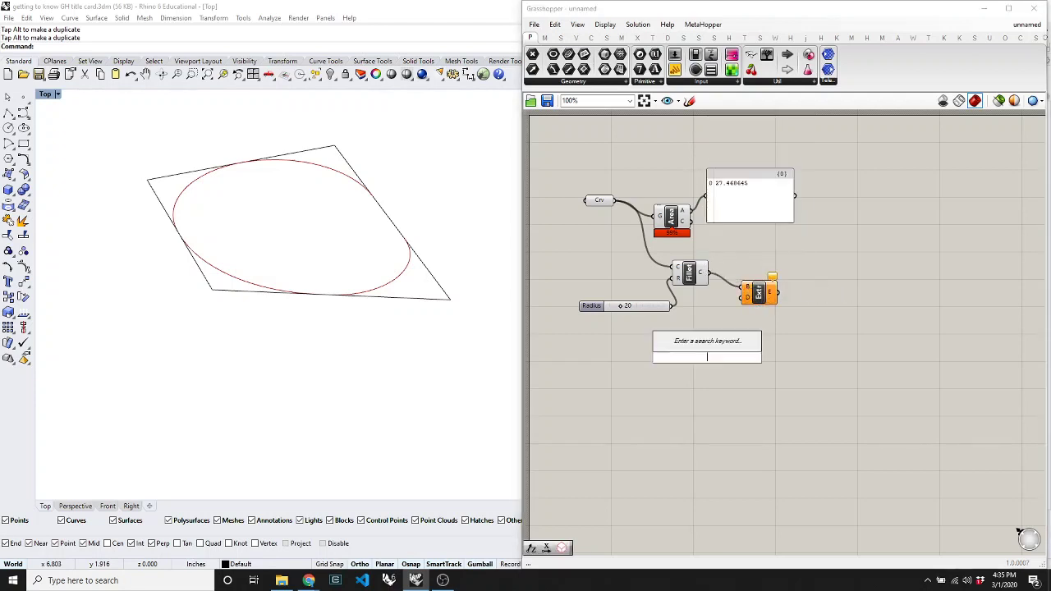
type("z")
key("Return")
left_click_drag(740, 300, 718, 359)
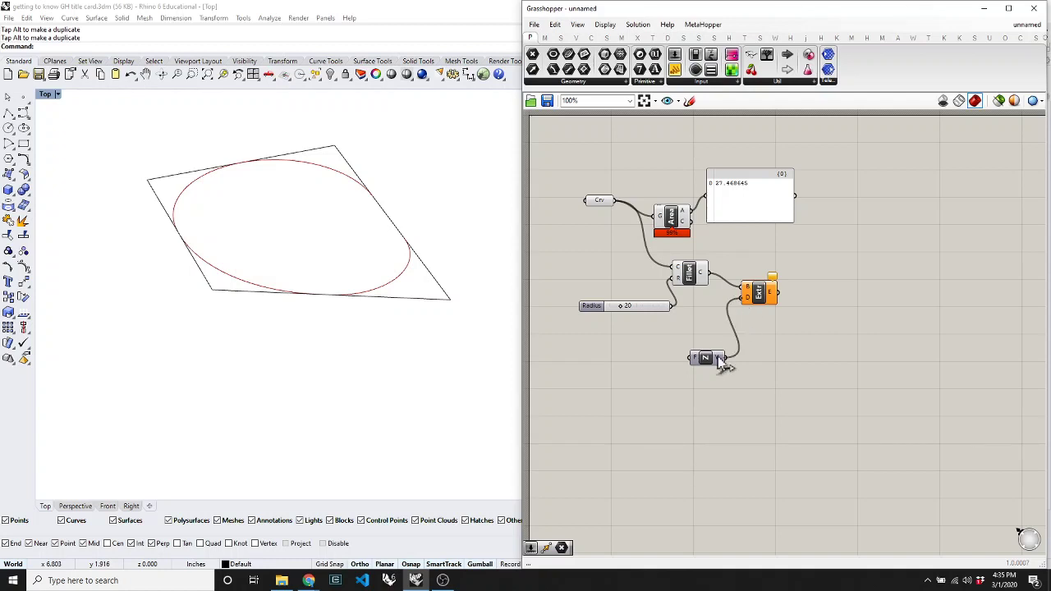
double_click(599, 355)
type("40")
key("Return")
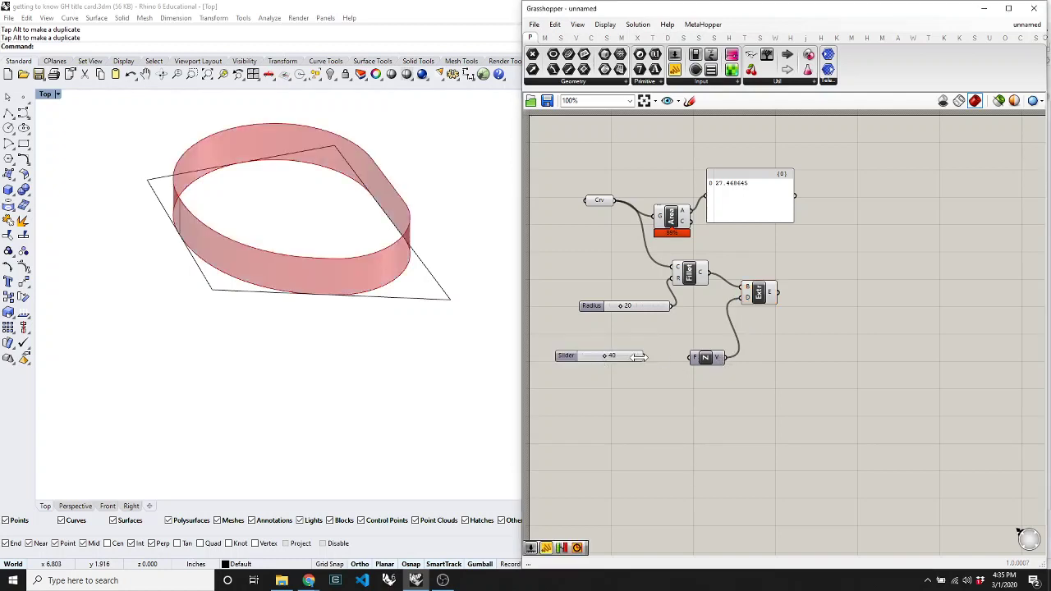
left_click_drag(645, 356, 690, 357)
Step: Add a Cap Holes component and connect the extrusion output to it
double_click(873, 280)
type("cap")
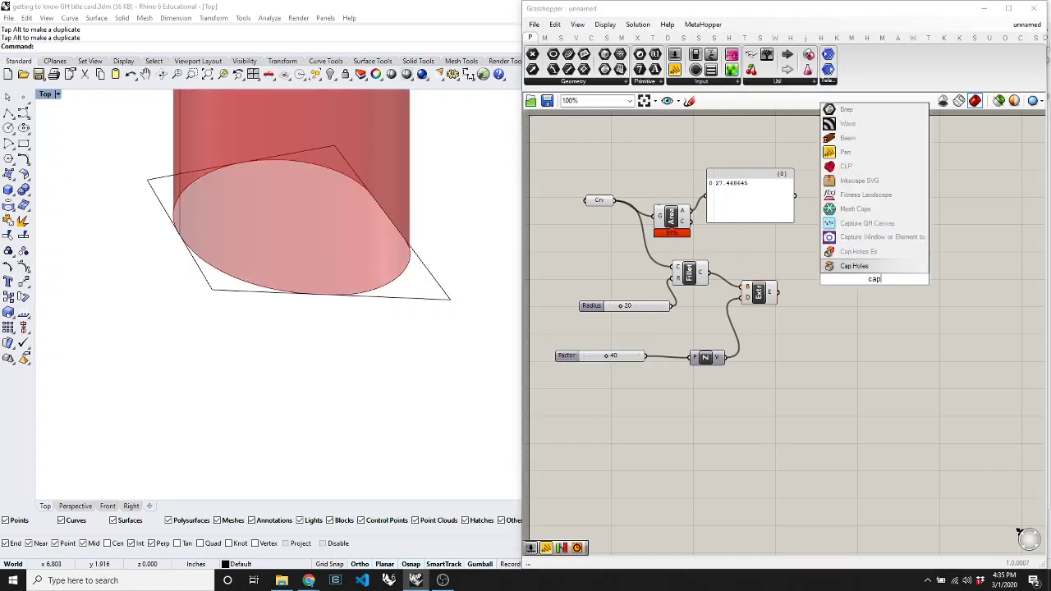
key("Return")
left_click_drag(776, 289, 840, 314)
left_click(874, 281)
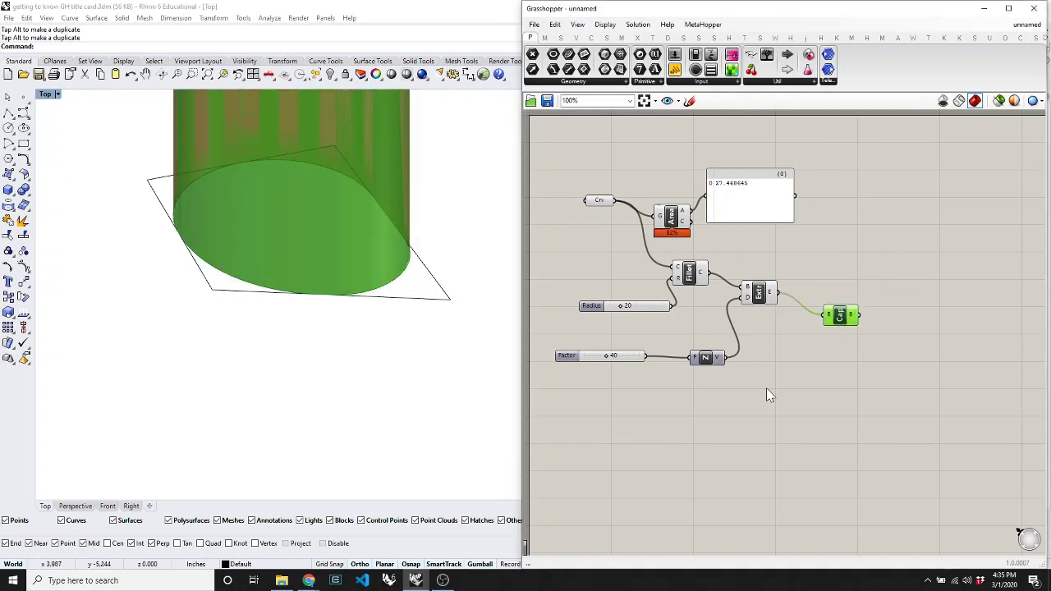
Step: Turn off the preview of the Fillet, Extrude and Unit Z components together, leaving the Cap Holes preview on
left_click_drag(766, 388, 623, 261)
right_click(623, 261)
left_click(653, 281)
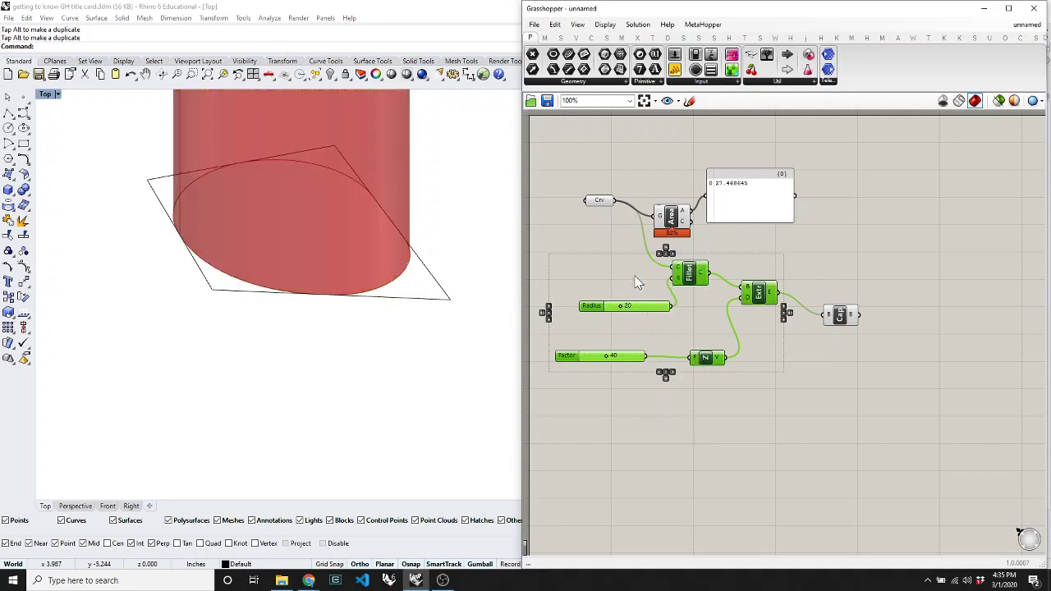
Step: Move corner control points of the referenced quadrilateral in Rhino to reshape it into a concave outline
scroll(394, 329, "down", 3)
left_click(398, 319)
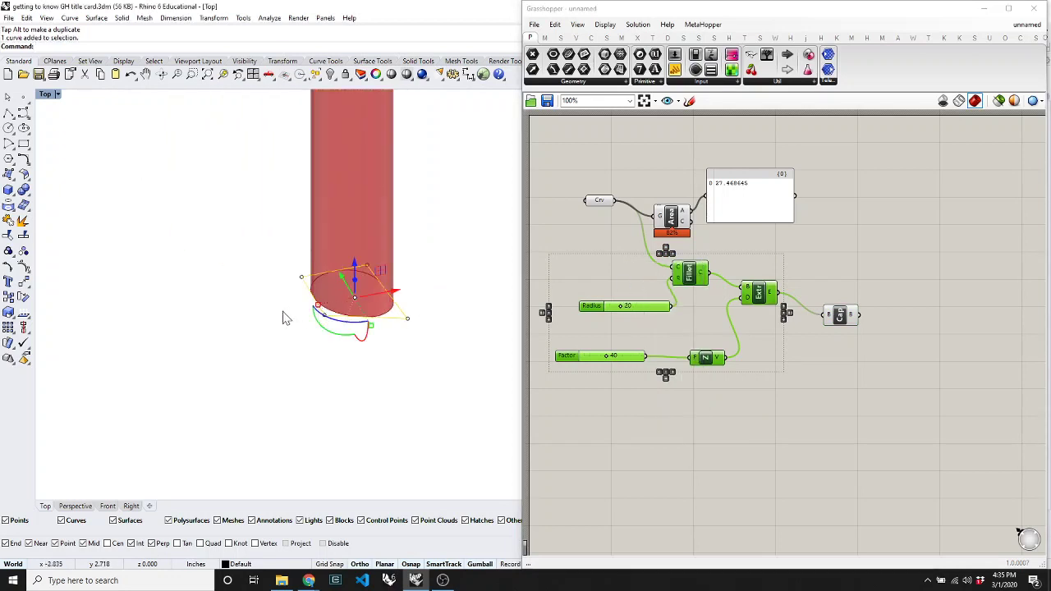
key("F10")
left_click_drag(283, 310, 268, 293)
scroll(275, 326, "down", 2)
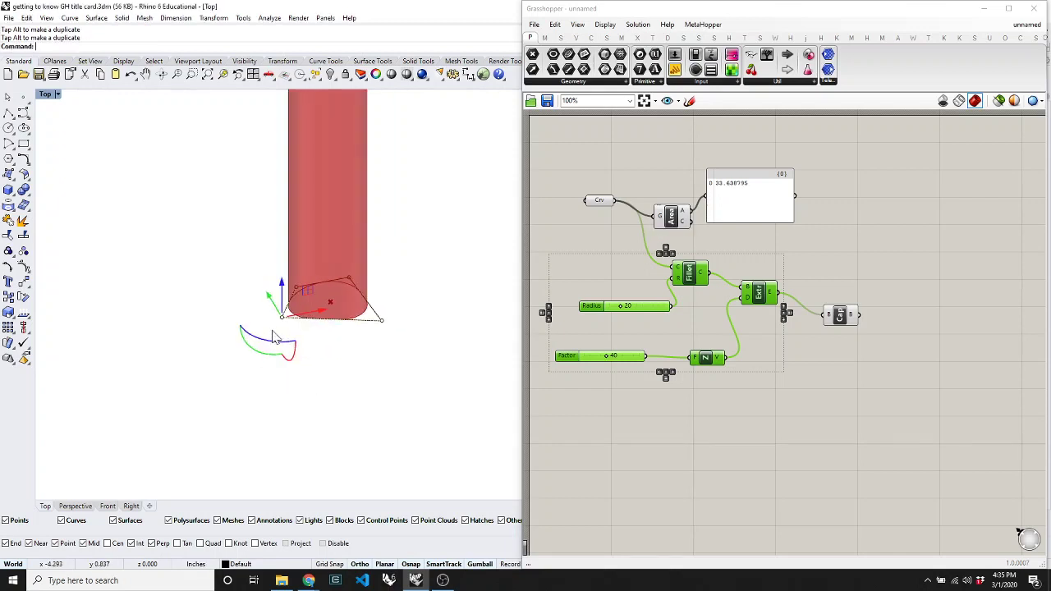
type("o")
key("Return")
mouse_move(345, 270)
left_mouse_down()
mouse_move(320, 299)
mouse_move(368, 347)
mouse_move(328, 342)
mouse_move(342, 265)
left_mouse_up()
left_click(486, 391)
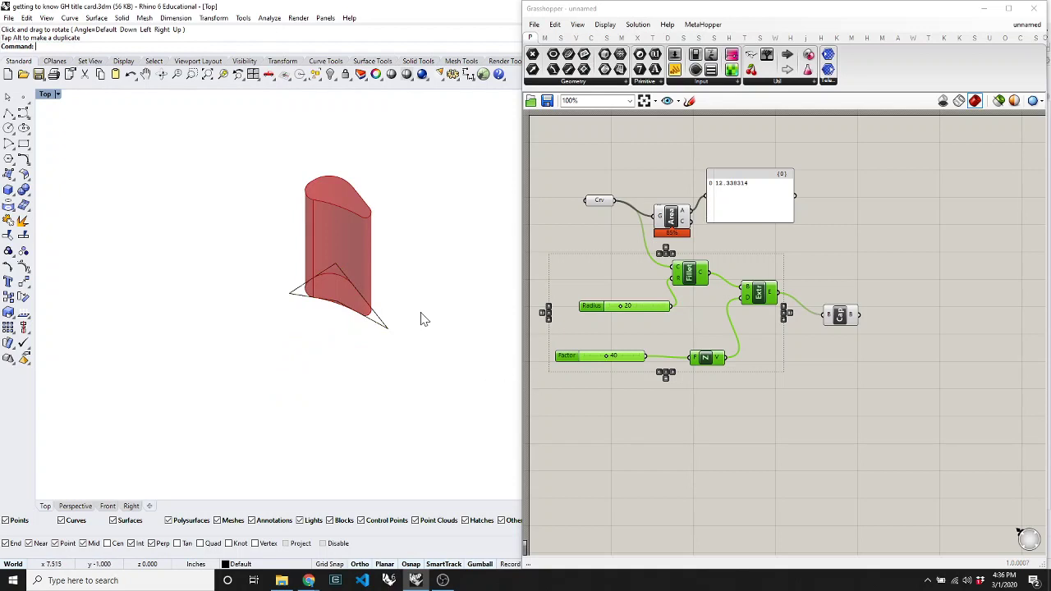
Step: Delete all components from the Grasshopper canvas and the reshaped quadrilateral from the Rhino model
left_click_drag(406, 270, 205, 417)
left_click(738, 449)
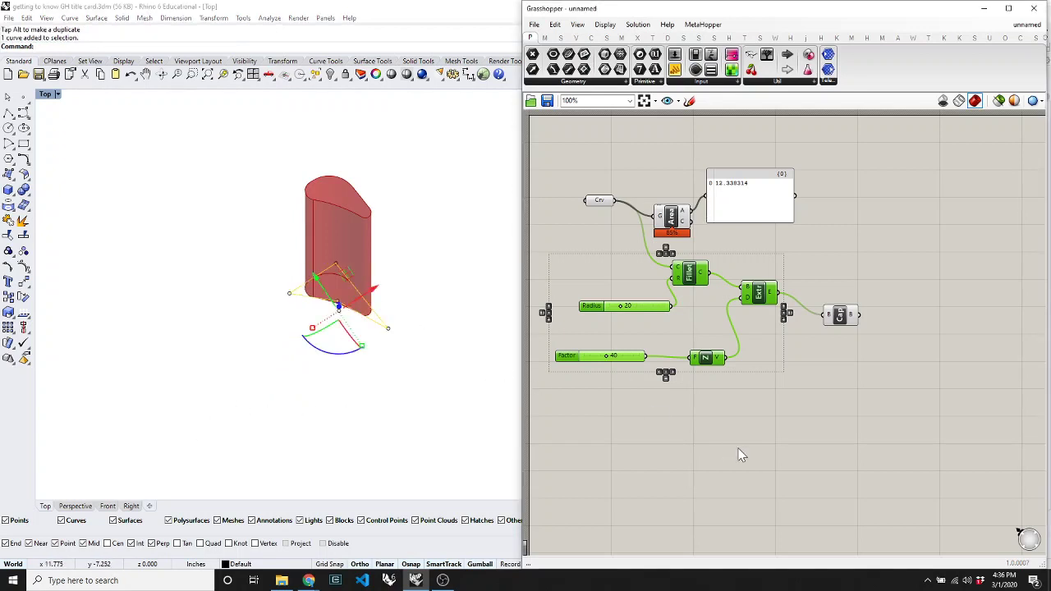
left_click_drag(931, 417, 539, 147)
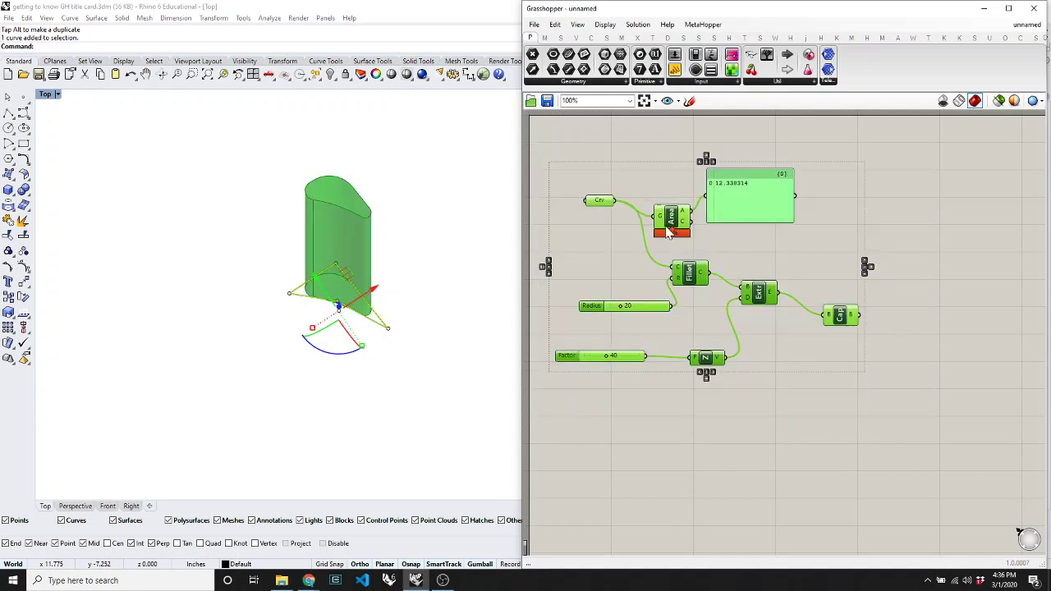
left_click_drag(670, 232, 724, 230)
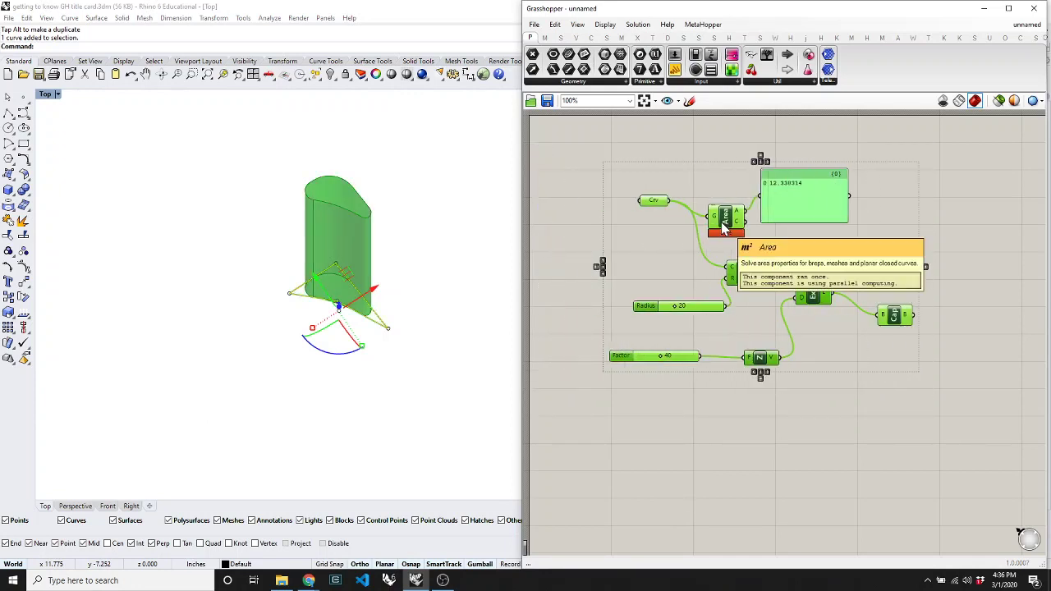
key("Delete")
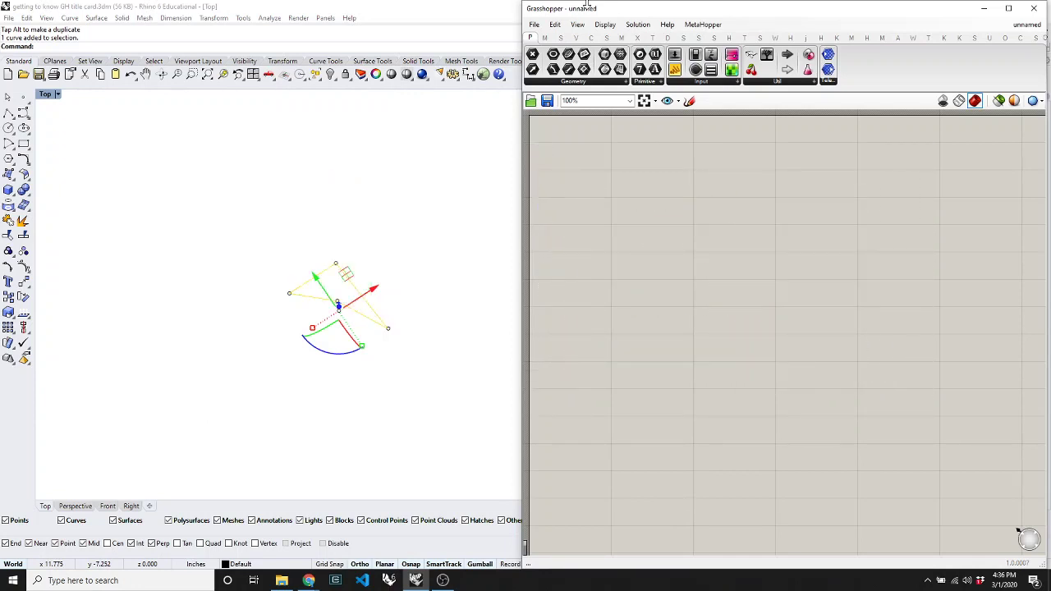
left_click(424, 312)
left_click(375, 321)
key("Delete")
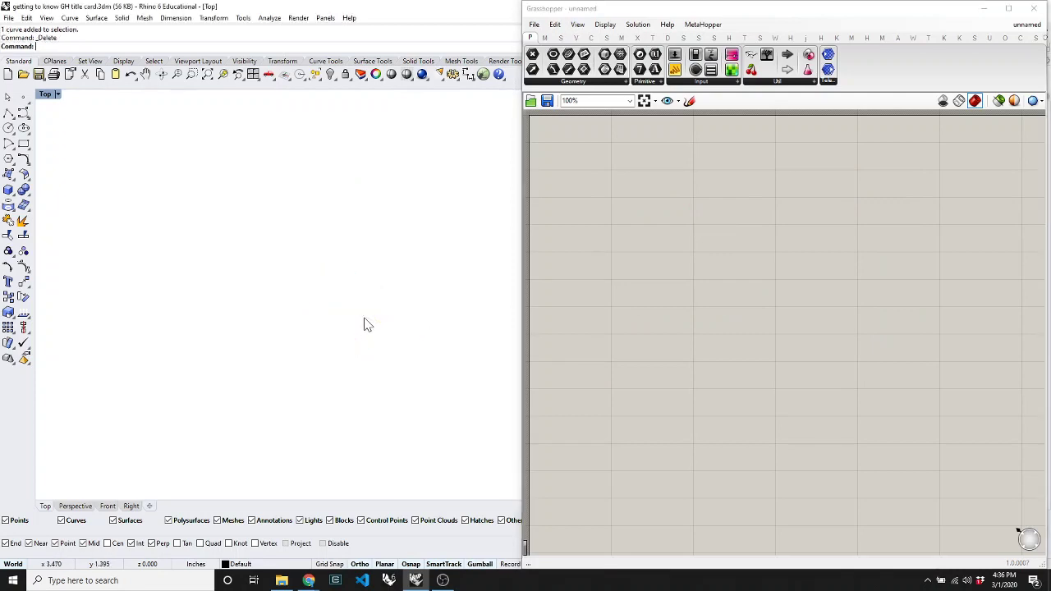
Step: Move the Grasshopper window off the Rhino layer list, make Layer 01 current and rename it GH Geometry
left_click_drag(680, 10, 475, 394)
right_click(474, 394)
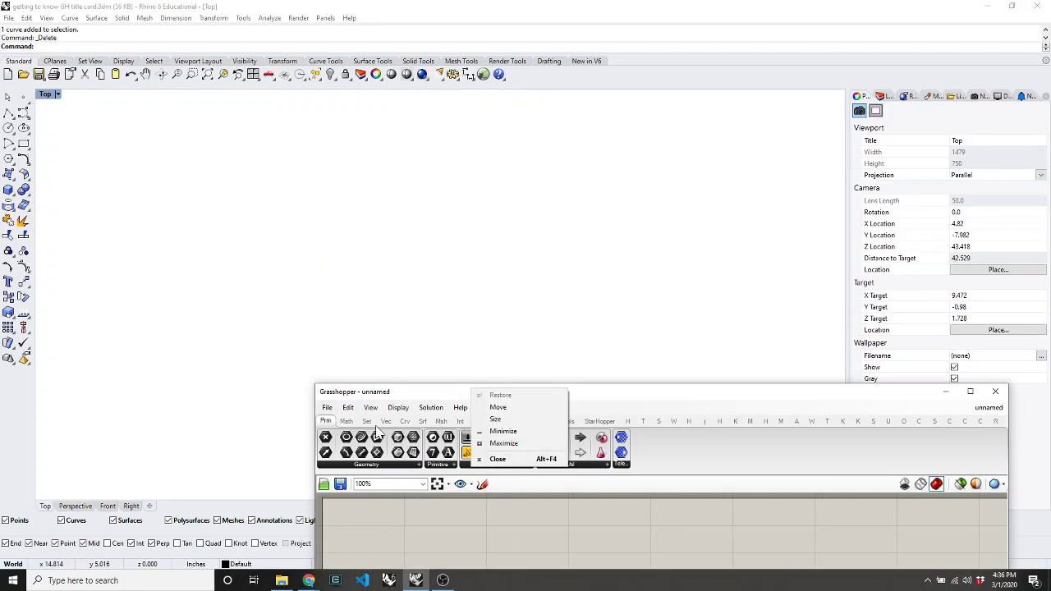
left_click(508, 356)
left_click(881, 96)
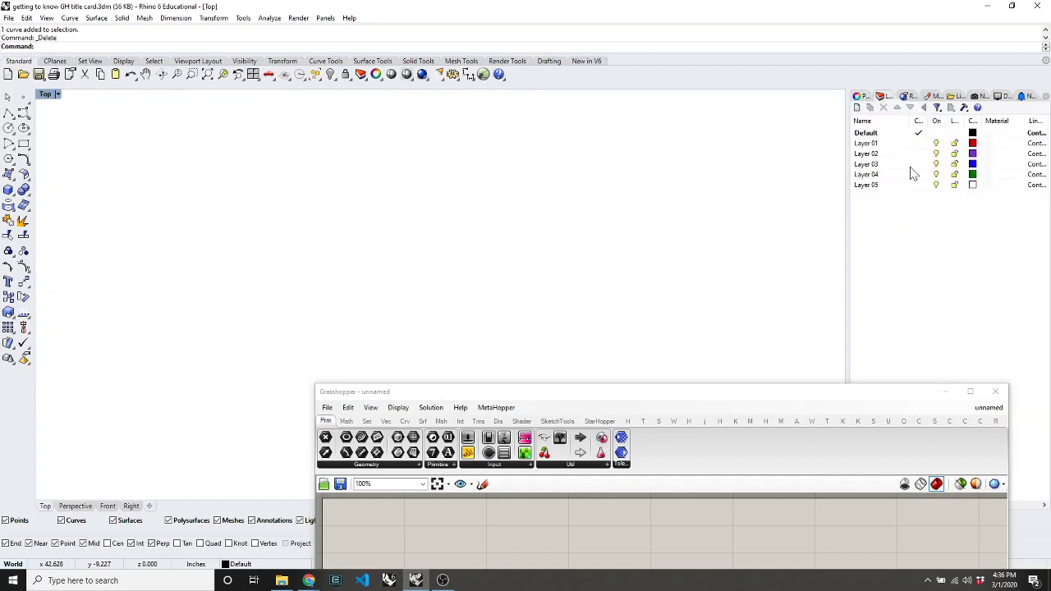
double_click(864, 147)
left_click(867, 146)
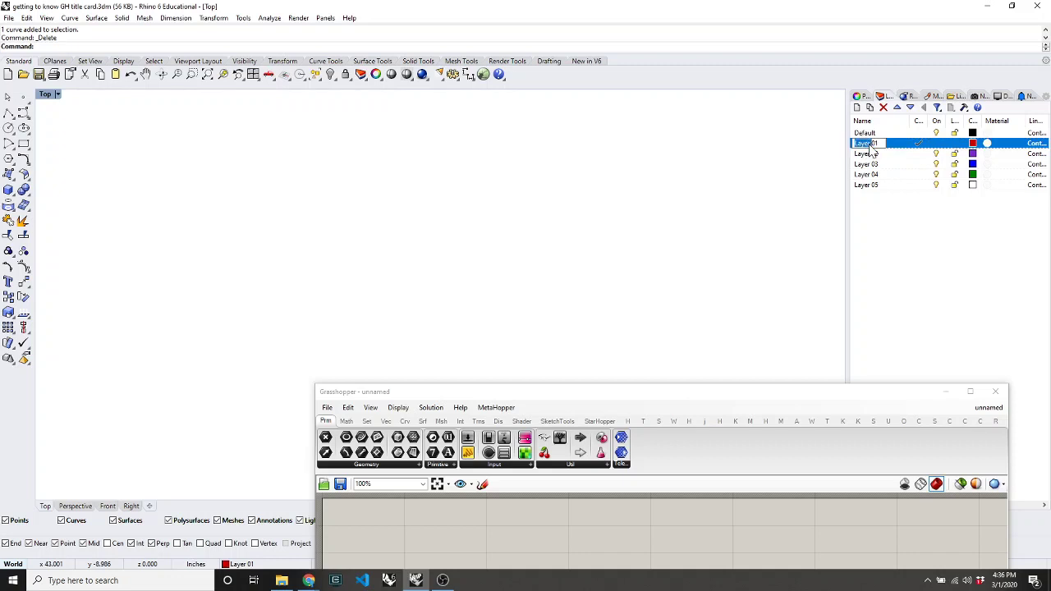
key("BackSpace")
key("Return")
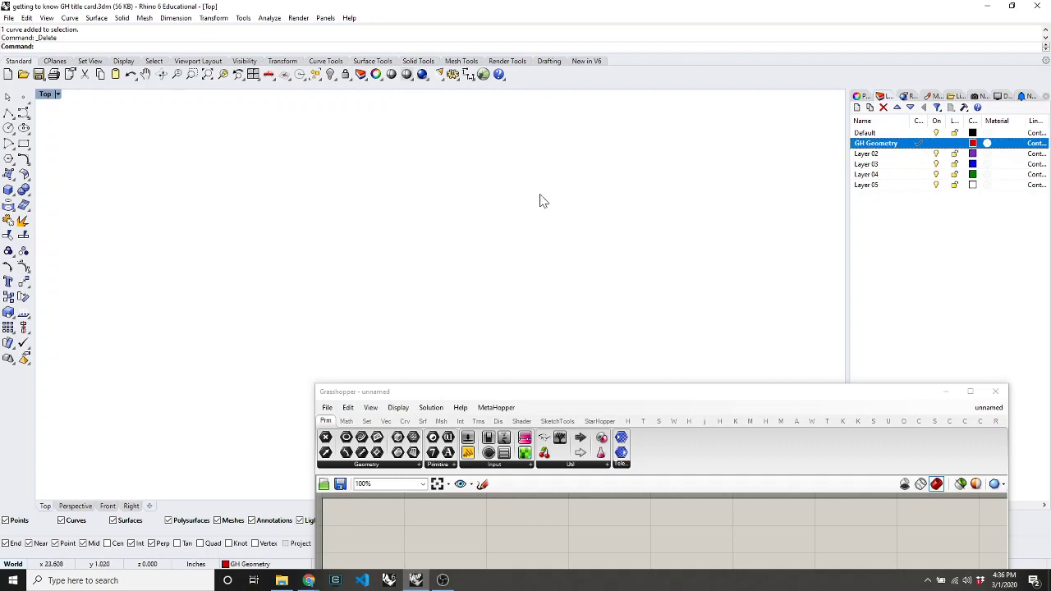
Step: Draw three separate, roughly parallel diagonal lines in the Top viewport on the GH Geometry layer
type("line")
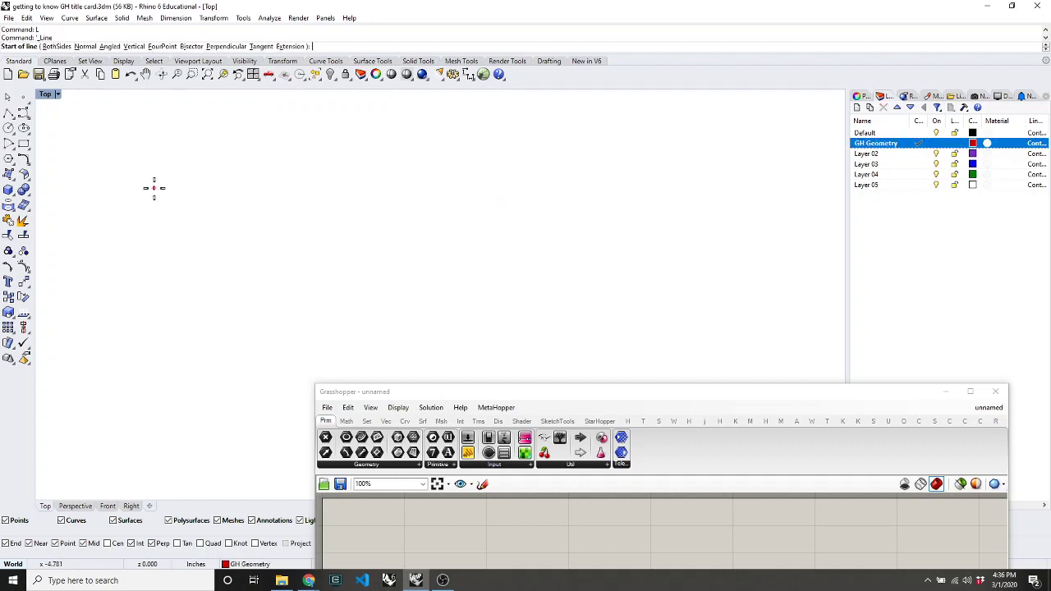
key("Return")
left_click(155, 189)
left_click(240, 315)
type("l")
key("Return")
left_click(266, 217)
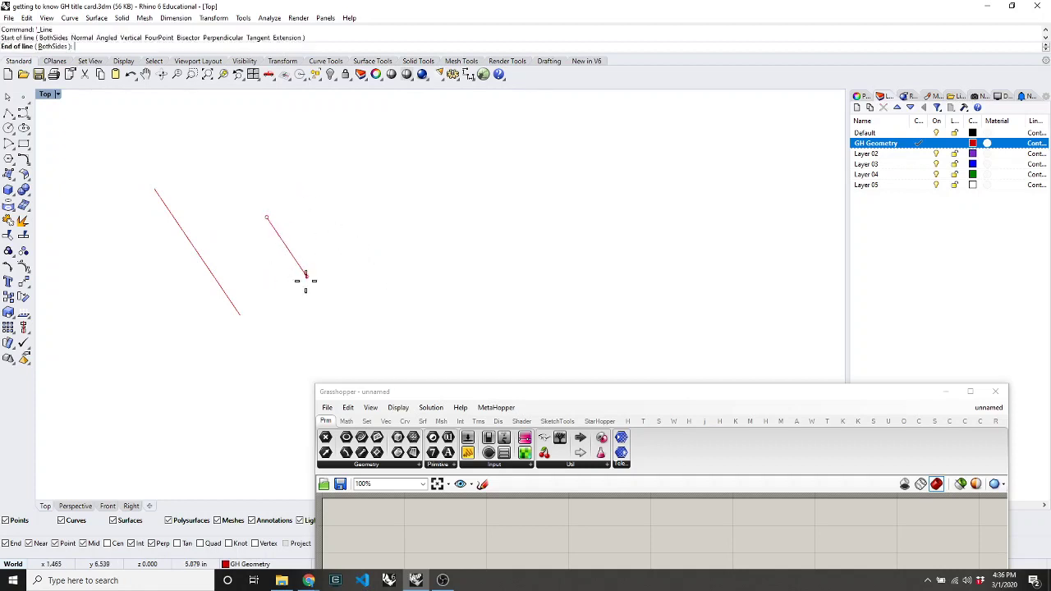
left_click(347, 336)
type("l")
key("Return")
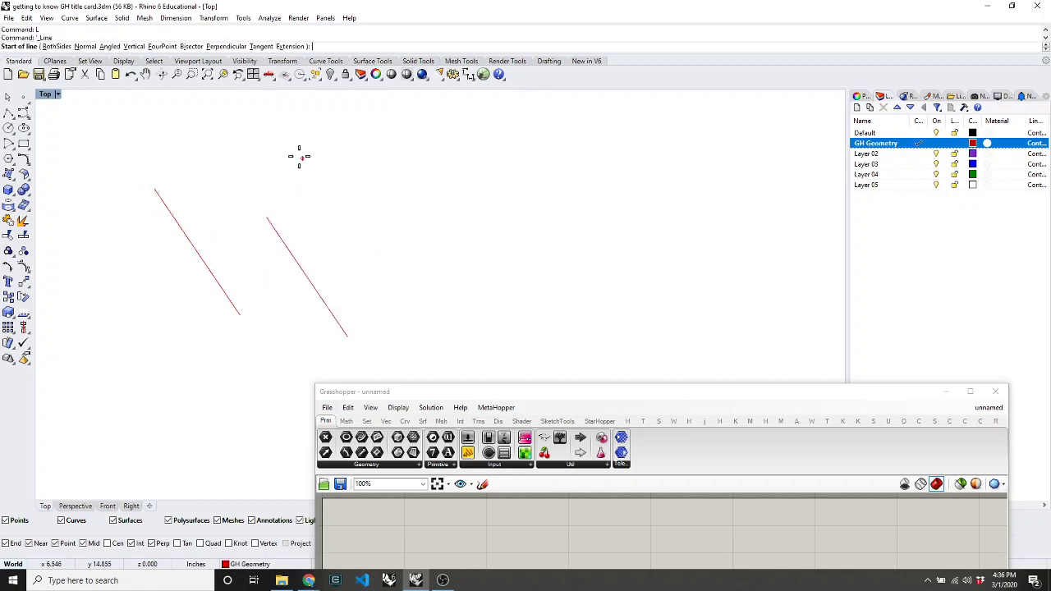
left_click(299, 156)
left_click(370, 261)
Step: Bring the Grasshopper window back up over the model and add a Geometry Pipeline component to the canvas
mouse_move(481, 384)
left_mouse_down()
mouse_move(469, 308)
mouse_move(462, 408)
mouse_move(445, 240)
mouse_move(361, 172)
mouse_move(305, 153)
mouse_move(345, 53)
mouse_move(254, 91)
mouse_move(244, 82)
left_mouse_up()
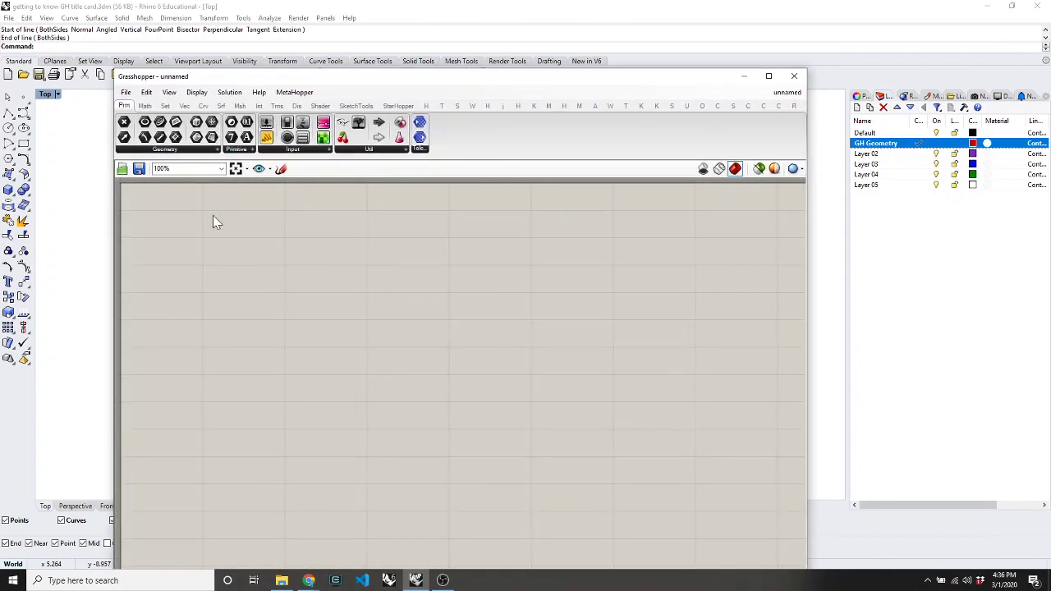
left_click(369, 150)
left_click(319, 152)
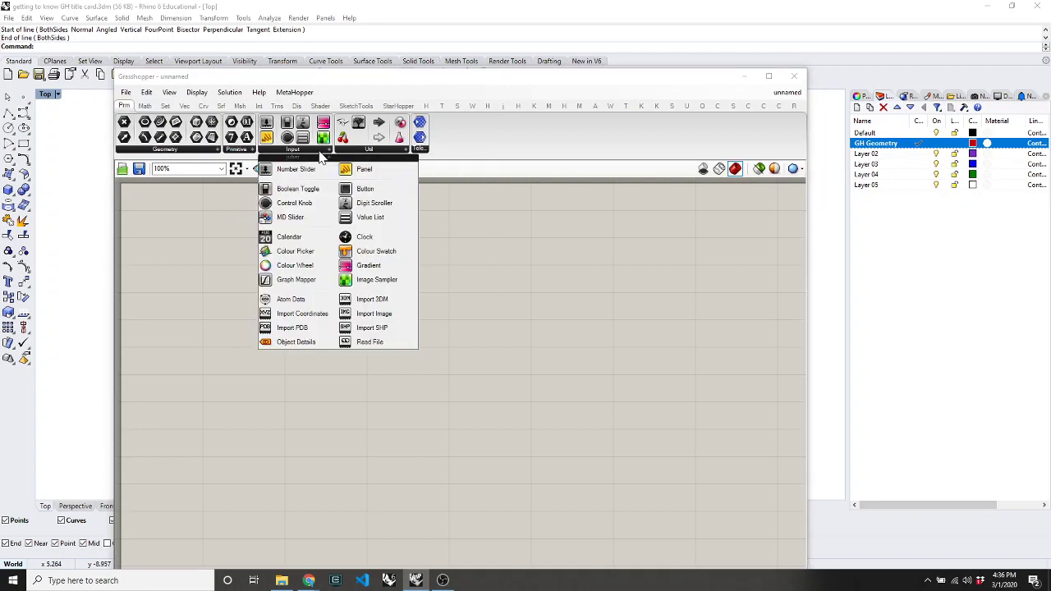
double_click(192, 280)
type("g")
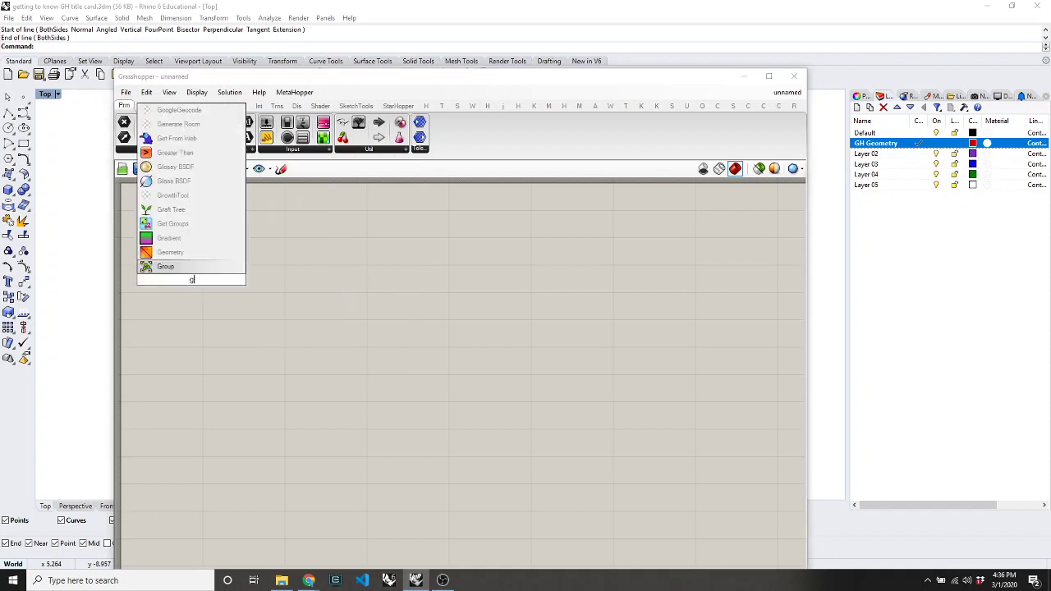
type("eom")
key("Up")
key("Up")
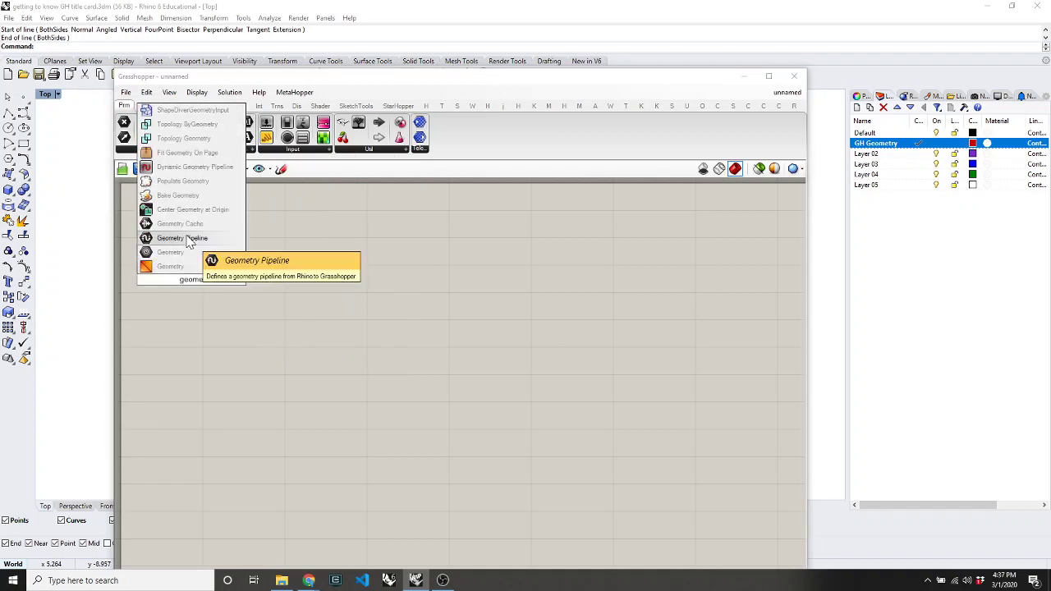
key("Return")
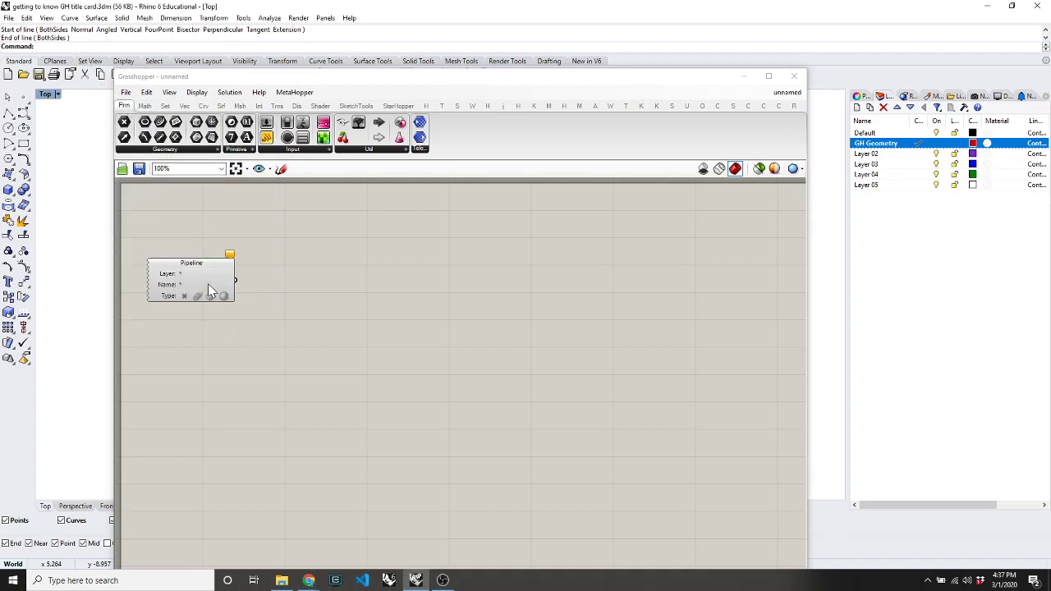
Step: Reposition the Pipeline component further in from the canvas edge
left_click_drag(207, 286, 285, 285)
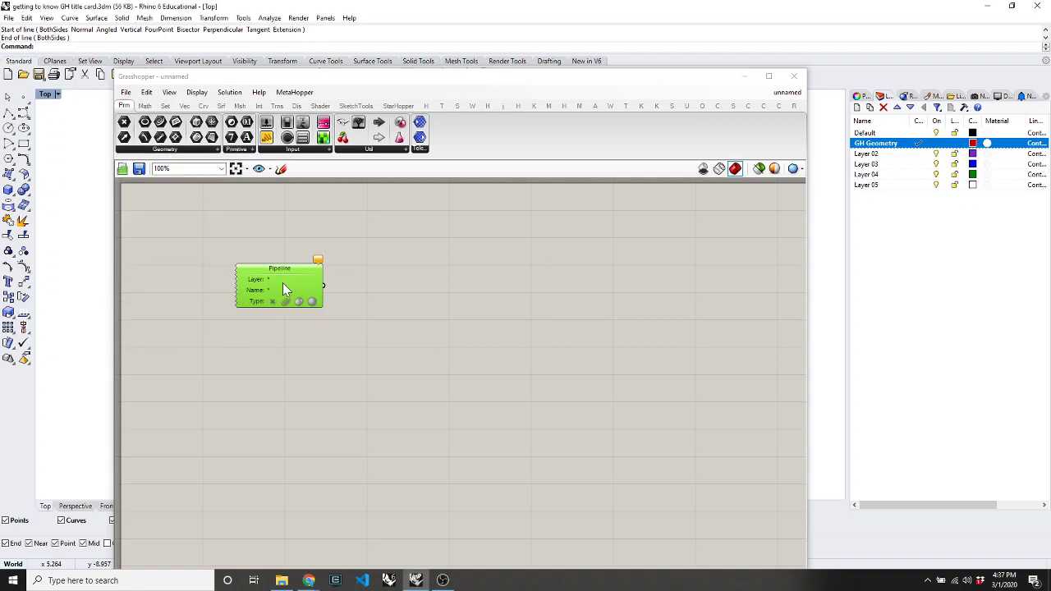
left_click_drag(283, 288, 305, 269)
left_click(317, 330)
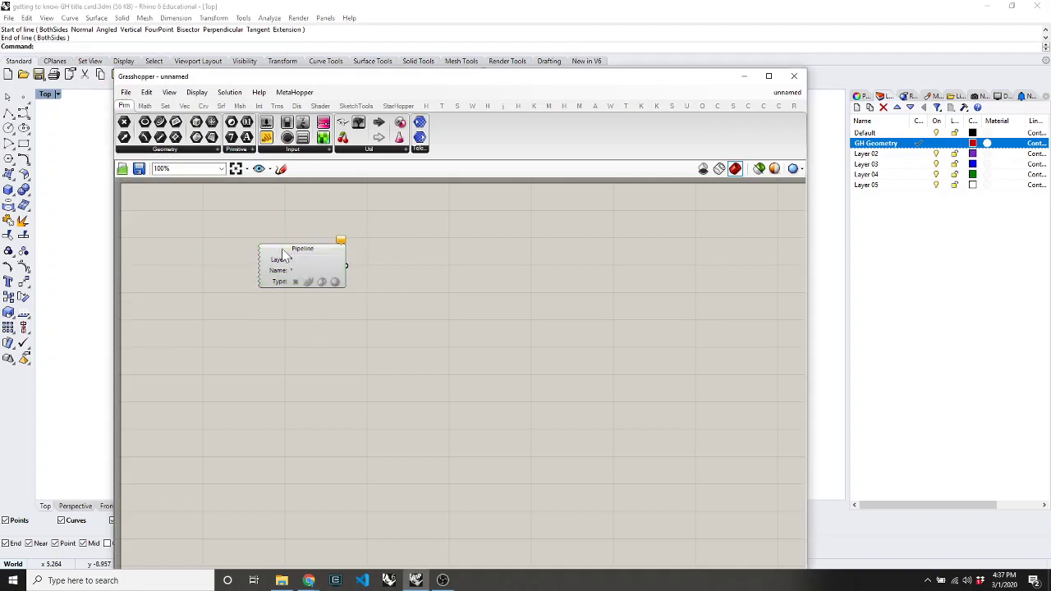
scroll(282, 255, "up", 5)
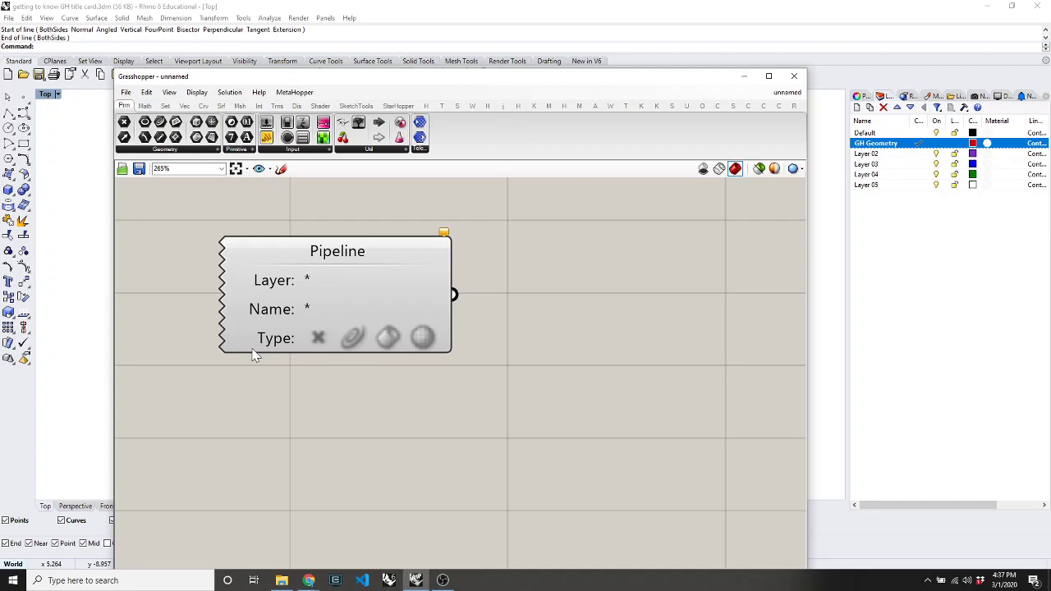
left_click(309, 281)
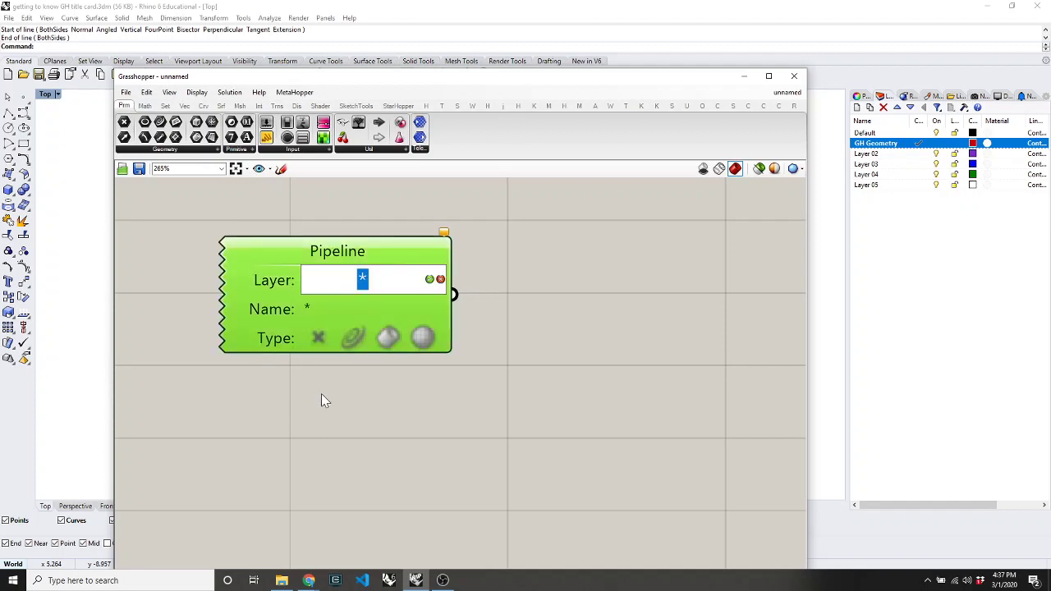
type("GH Geo")
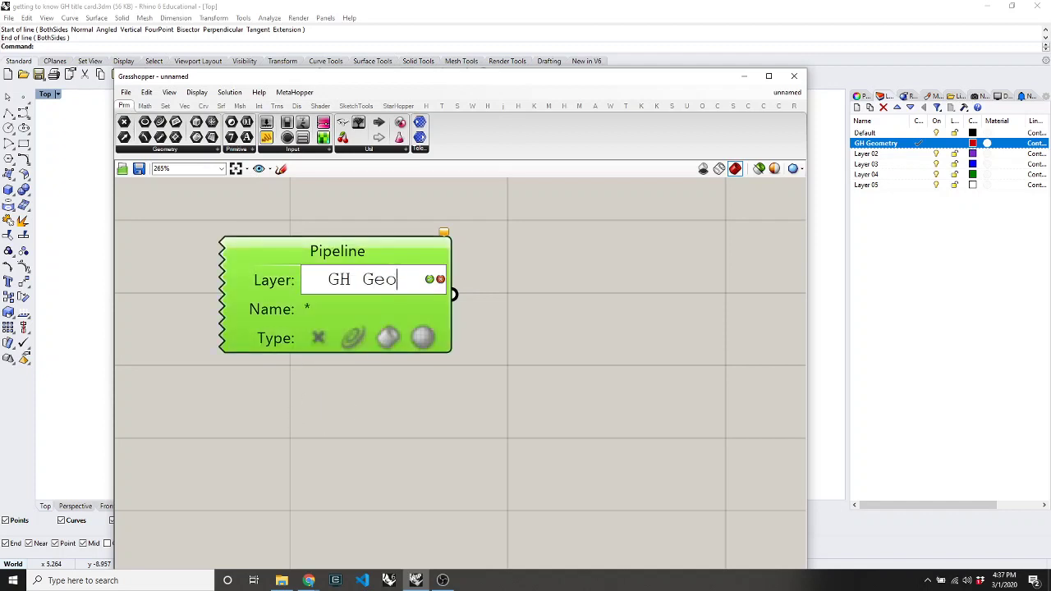
type("metry")
key("Escape")
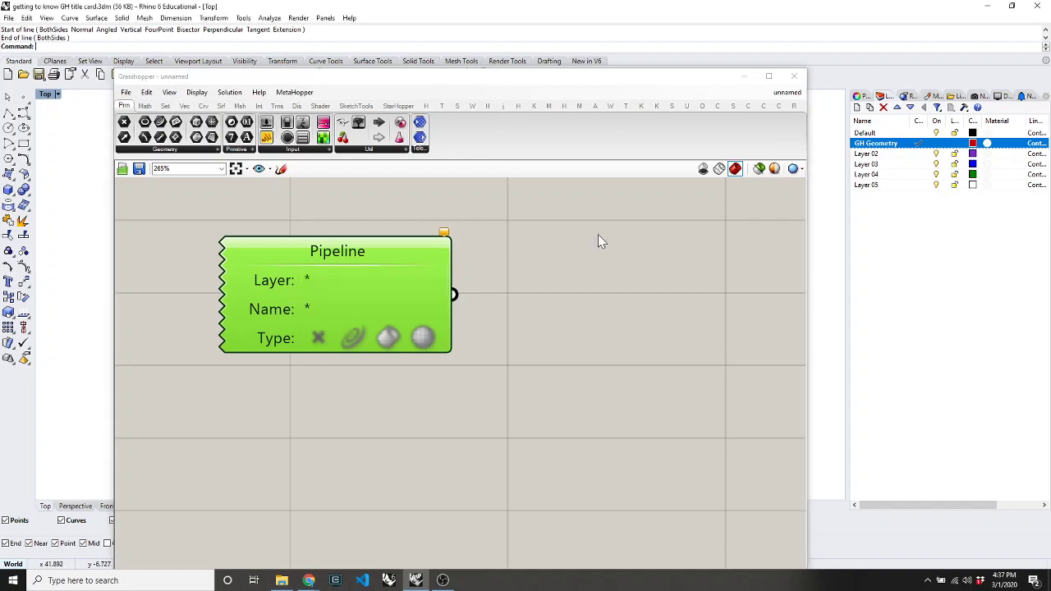
Step: Set the Pipeline's layer filter to GH Geometry and turn on its curve-type filter
left_click(333, 282)
type("GH Geometry")
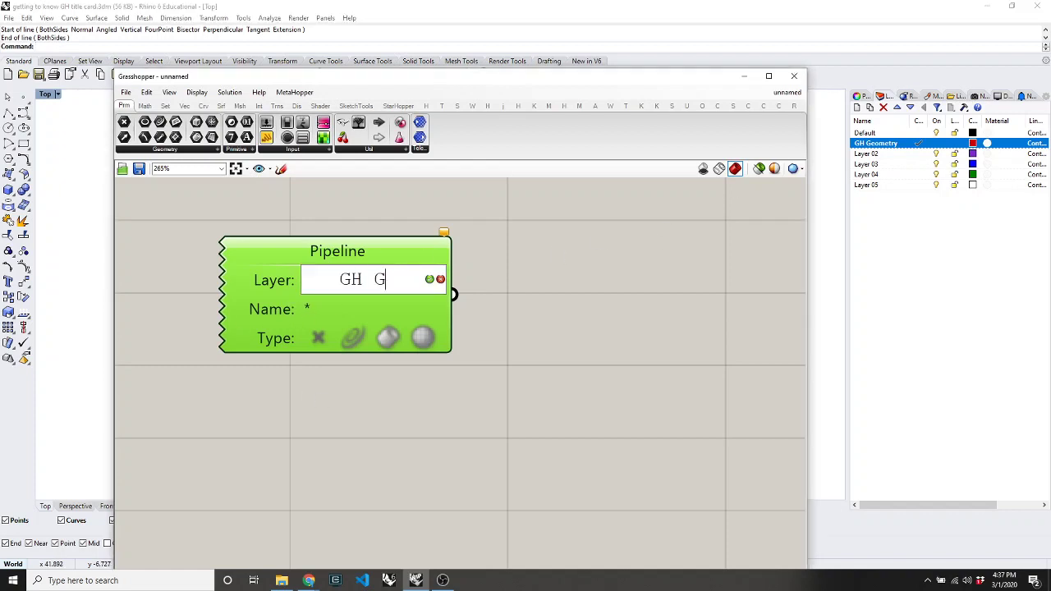
key("Return")
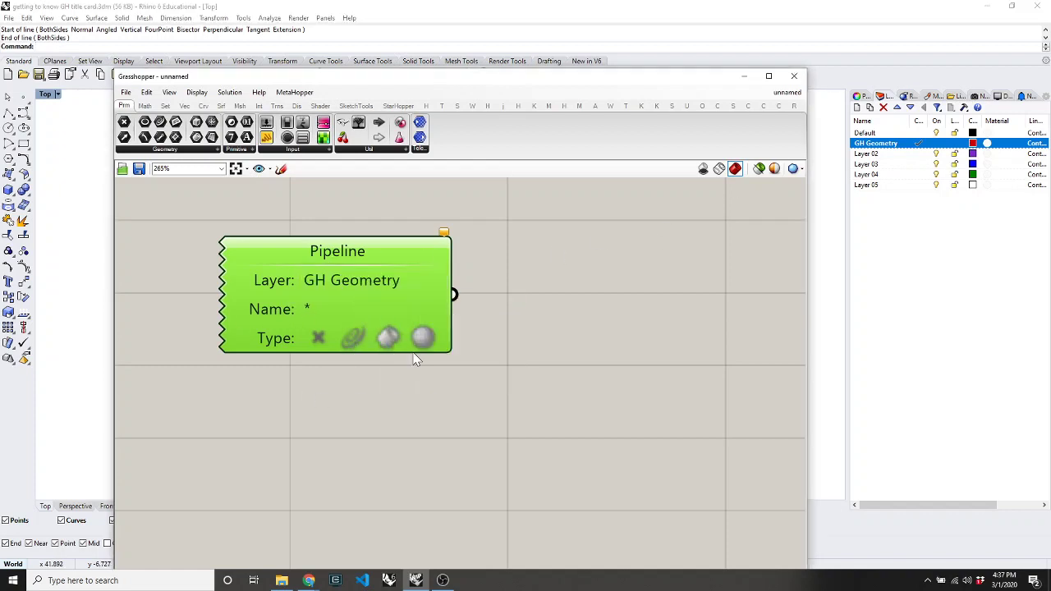
left_click(414, 395)
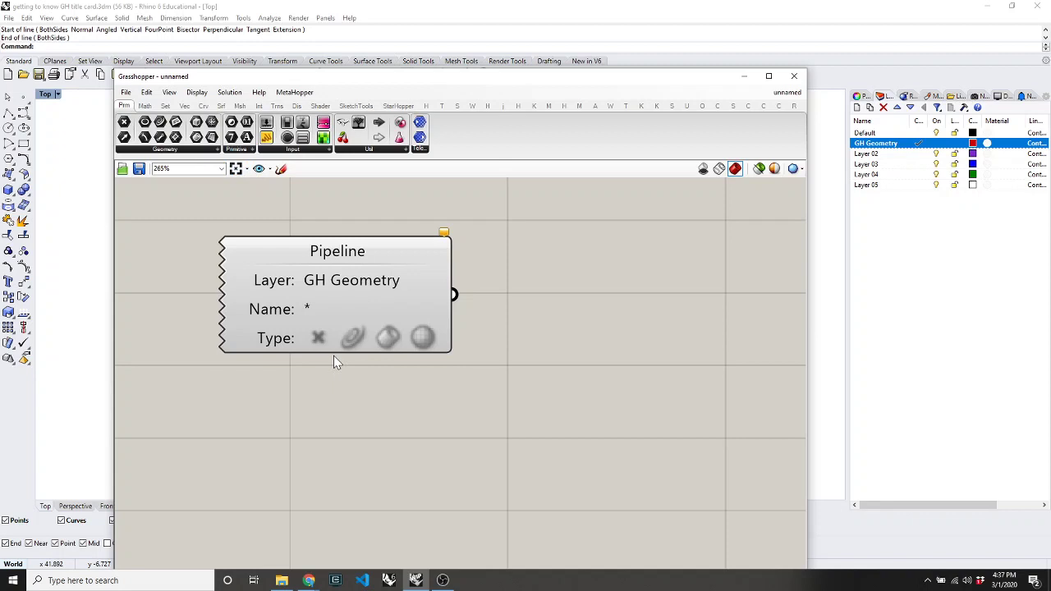
left_click(352, 337)
double_click(351, 338)
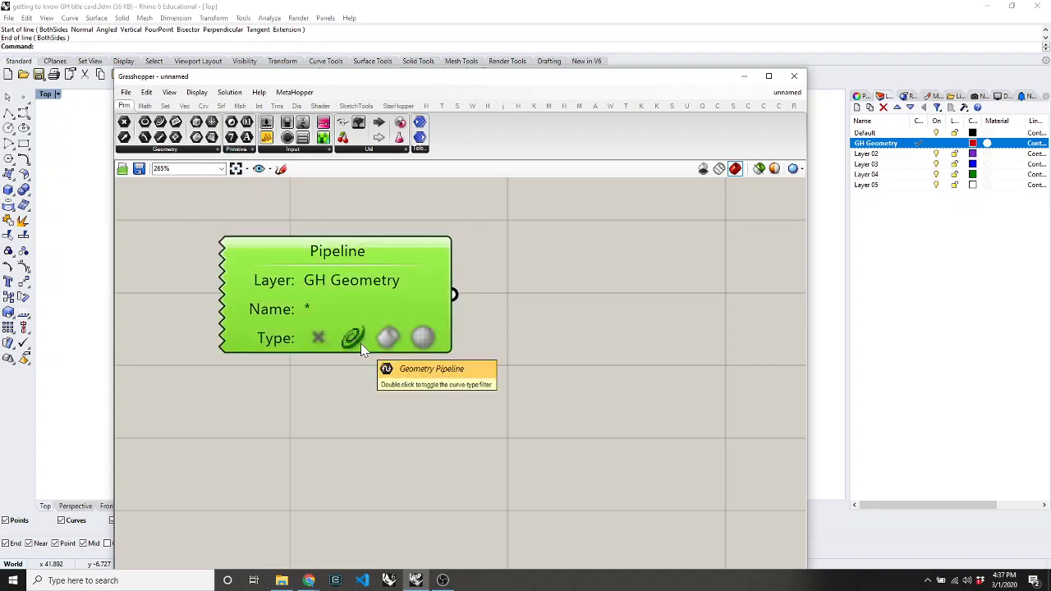
left_click(328, 413)
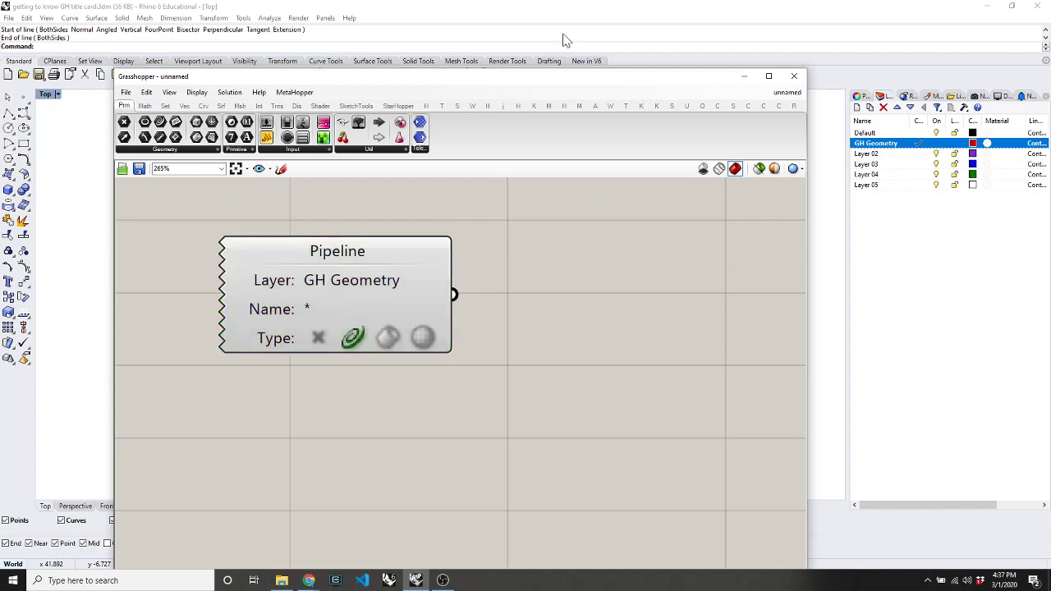
Step: Add a Panel beside the Pipeline and feed the Pipeline output into it
left_click_drag(266, 137, 585, 264)
left_click_drag(453, 295, 512, 285)
right_click(630, 302)
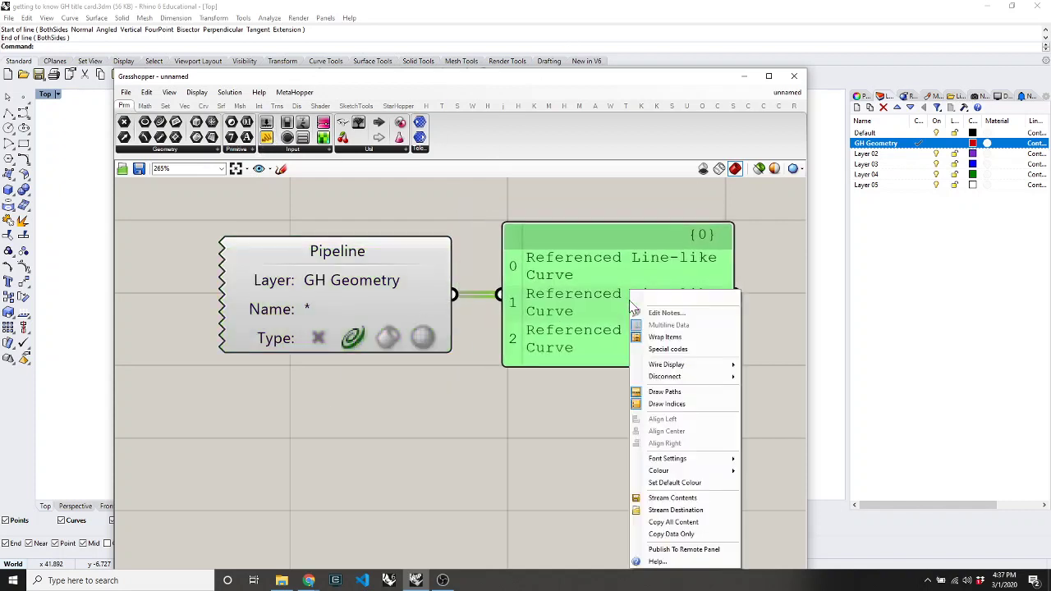
left_click(476, 337)
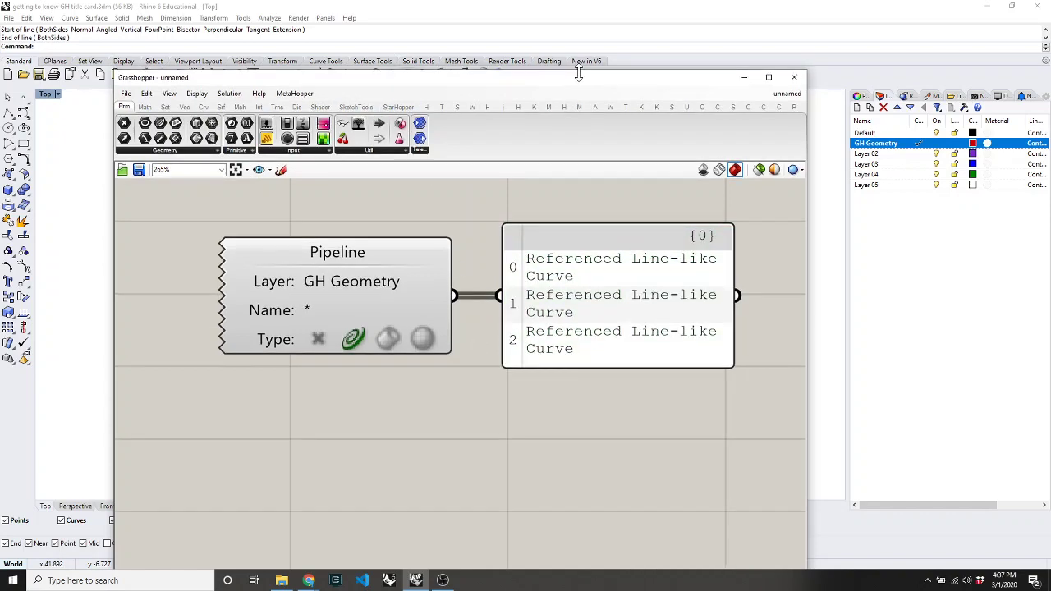
Step: Move the Grasshopper window aside to uncover the drawn lines, and space the Pipeline and Panel further apart on the canvas
left_click_drag(505, 86, 887, 52)
left_click(784, 244)
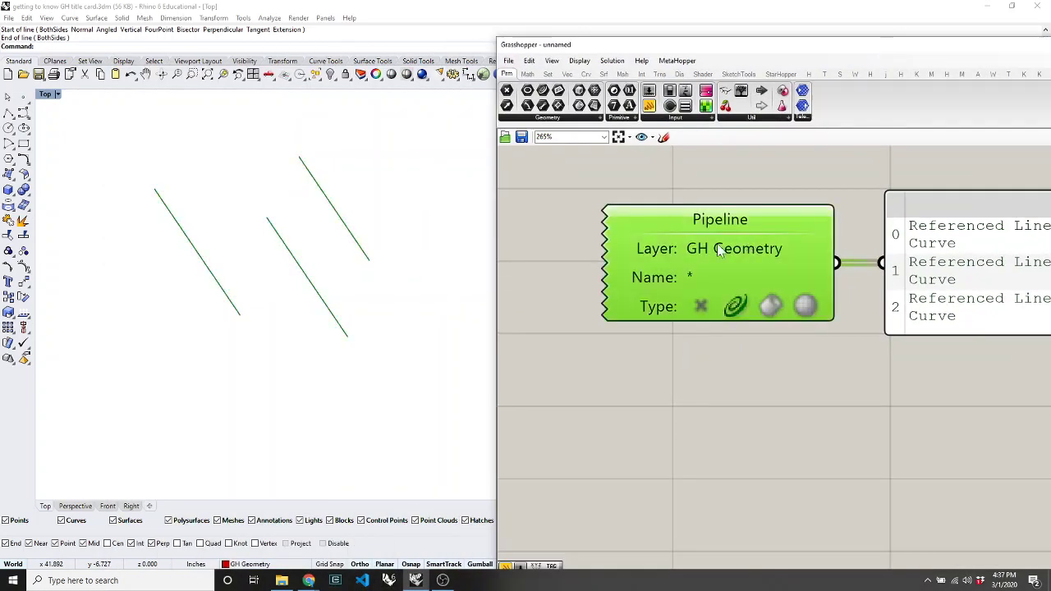
scroll(641, 335, "down", 5)
left_click(642, 335)
scroll(723, 279, "up", 3)
right_click(723, 279)
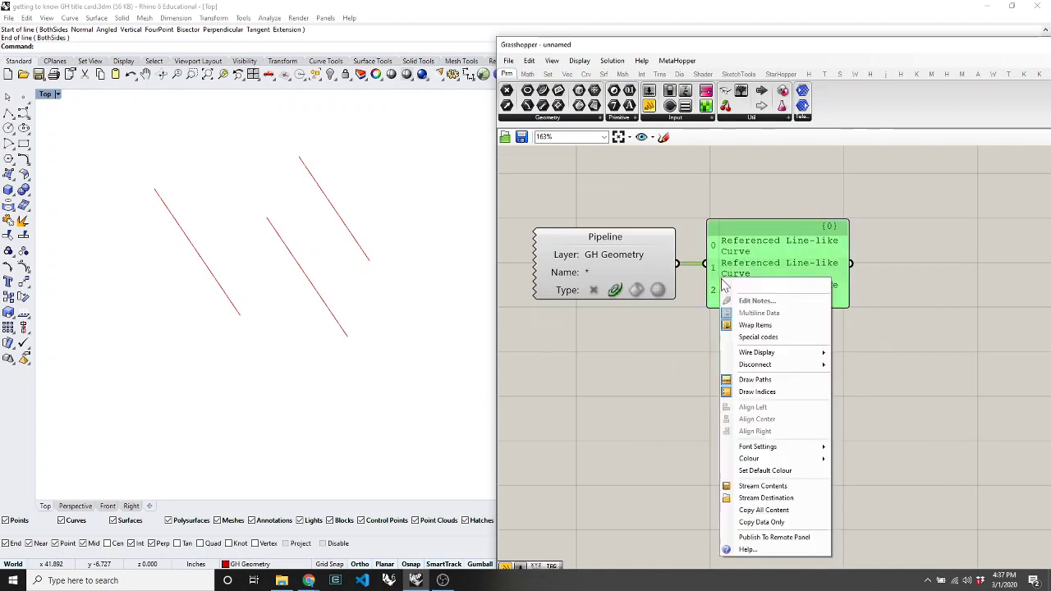
left_click(730, 260)
left_click_drag(575, 263, 604, 264)
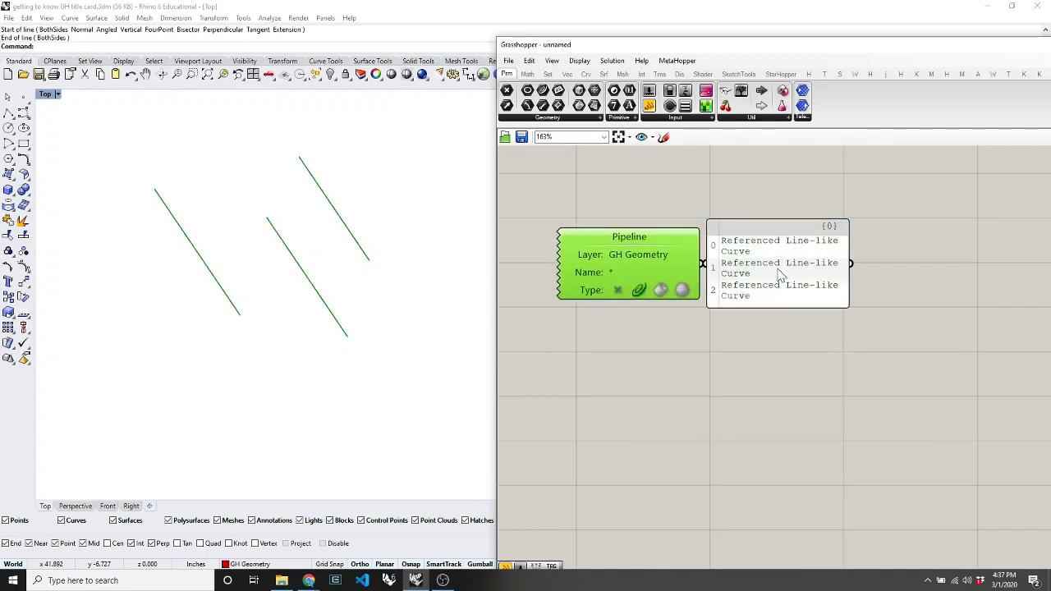
left_click_drag(778, 270, 916, 270)
left_click(741, 364)
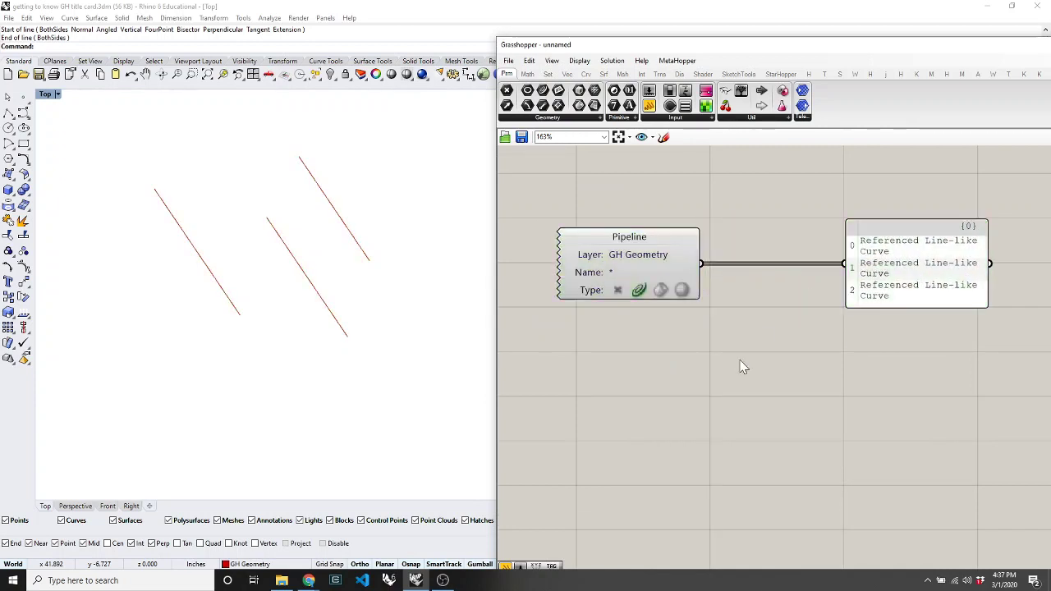
Step: Add a Loft component below the wire and connect the Pipeline output to its curves input
double_click(782, 342)
type("loft")
key("Return")
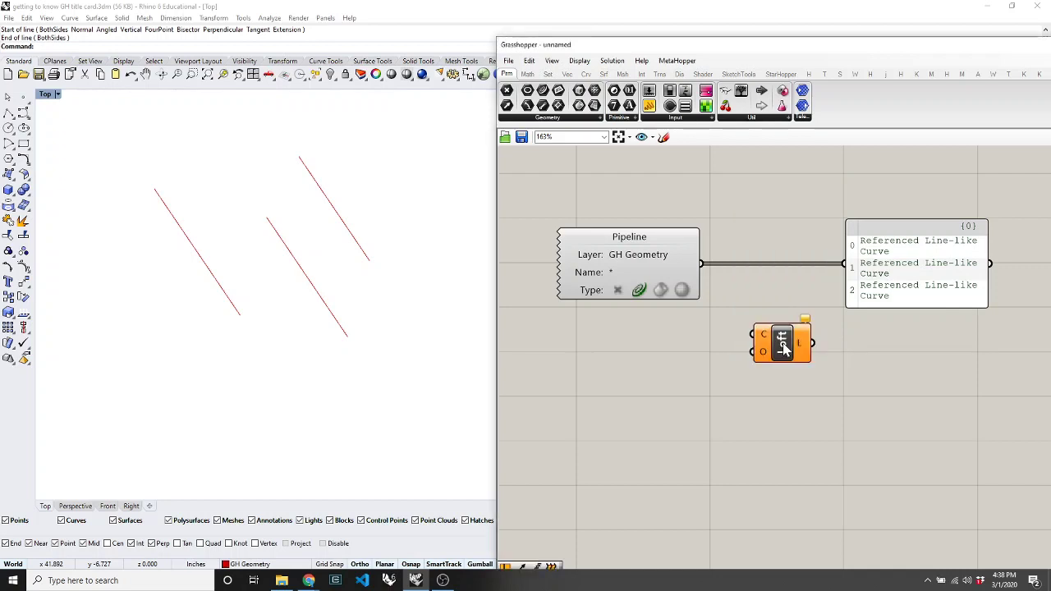
left_click_drag(705, 265, 754, 333)
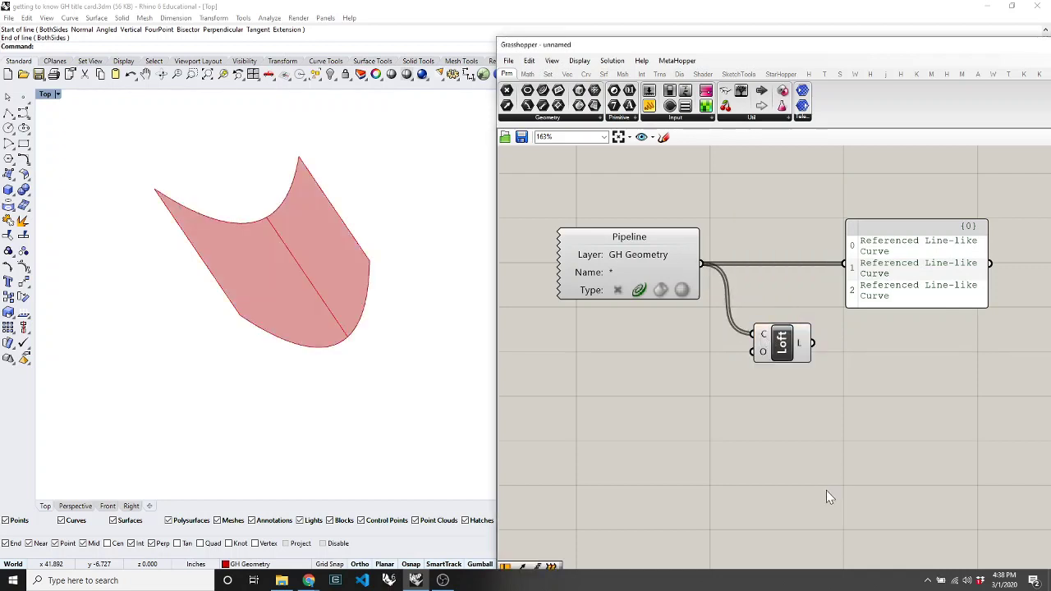
Step: Lengthen the third line in the Top viewport by pulling its lower endpoint outward along the line's direction
left_click(358, 253)
left_click(359, 253)
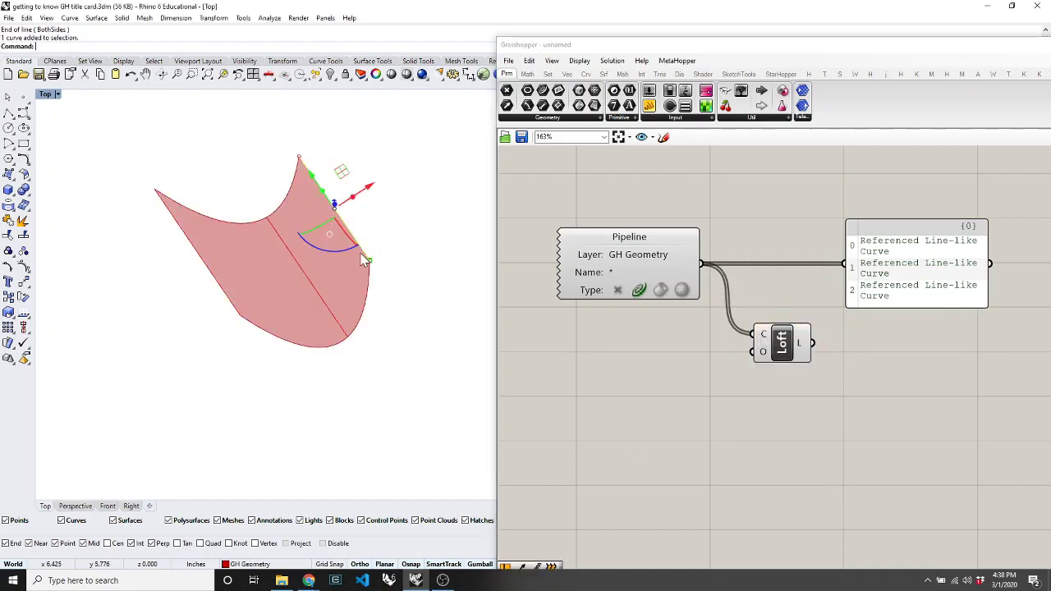
left_click(370, 260)
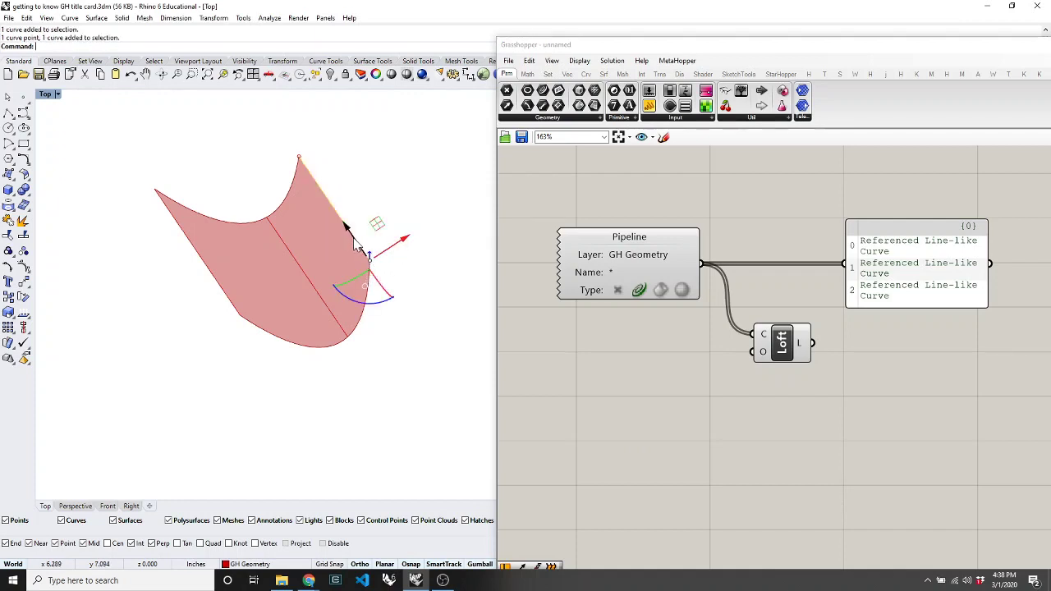
left_click(362, 236)
left_click(353, 238)
left_click(370, 260)
left_click_drag(347, 226, 364, 258)
left_click(407, 195)
Step: Draw a fourth, roughly parallel diagonal line beyond the third, from its upper end to its lower end
type("l")
key("Return")
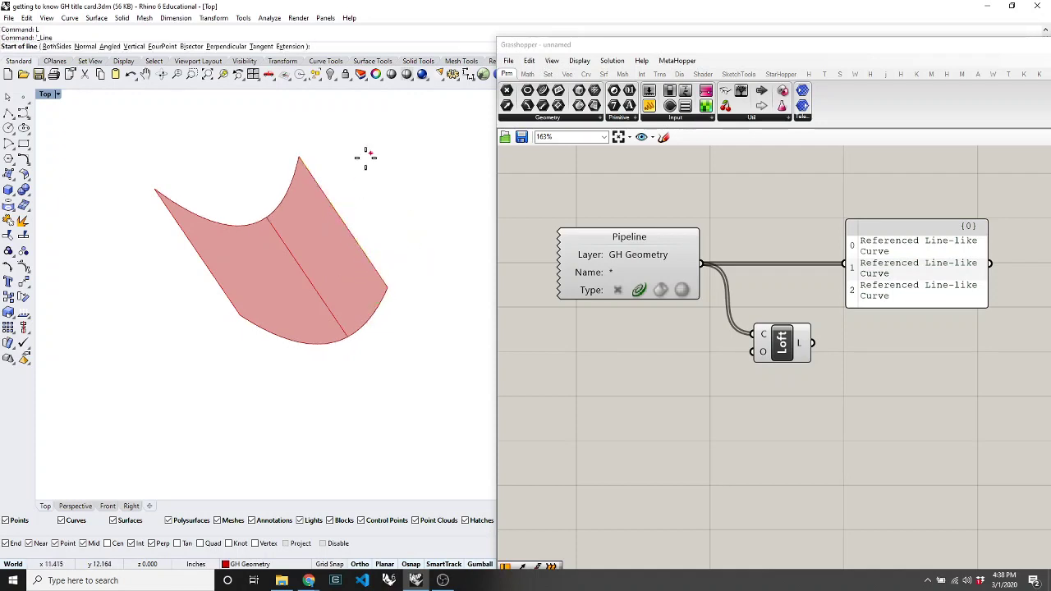
left_click(377, 171)
left_click(464, 305)
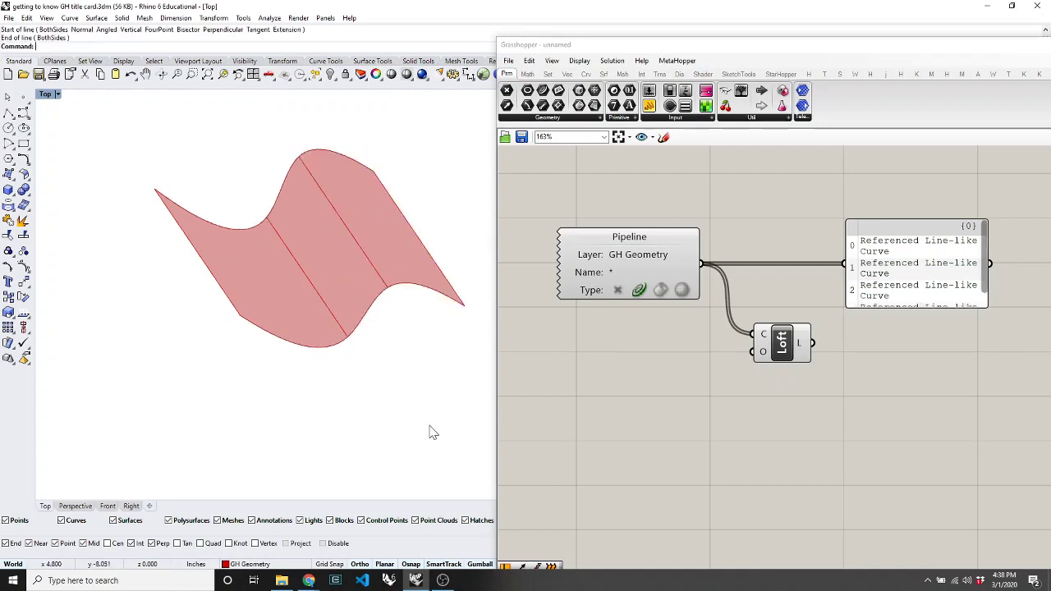
Step: Draw a shorter fifth diagonal line beyond the fourth, starting from its lower end and finishing at its upper end
type("l")
key("Return")
scroll(411, 237, "down", 3)
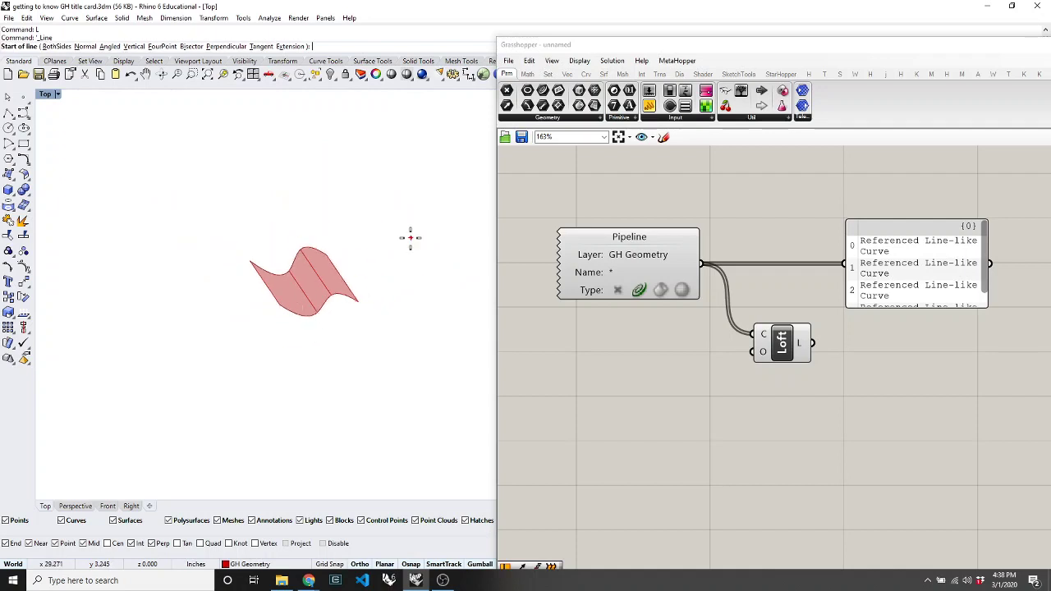
scroll(321, 279, "up", 1)
left_click(324, 279)
left_click(295, 232)
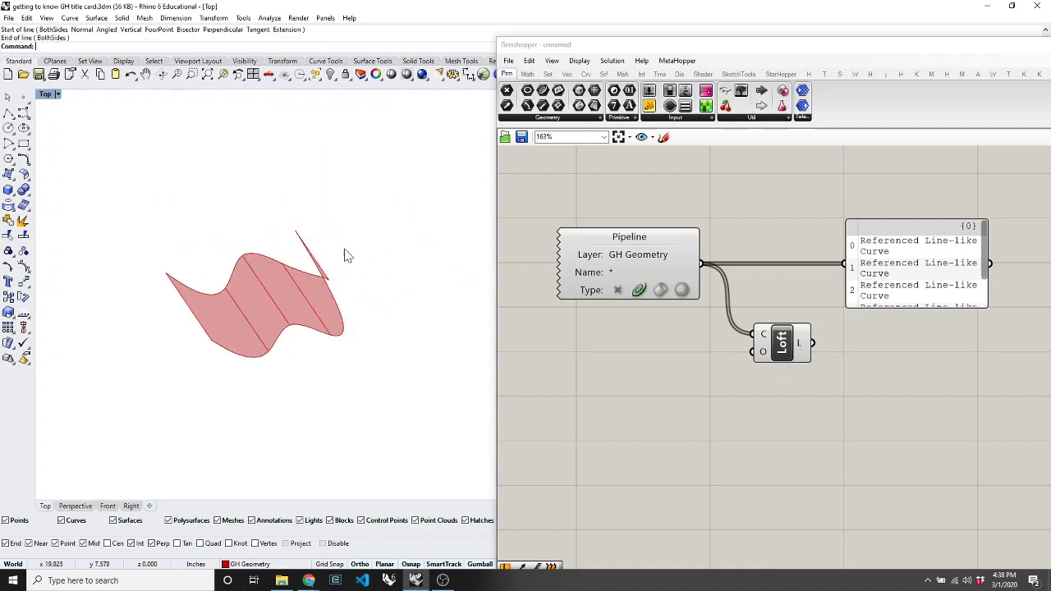
Step: Reverse the fifth line's direction with Flip and slide the line slightly downward along its length
left_click(332, 283)
type("Flip")
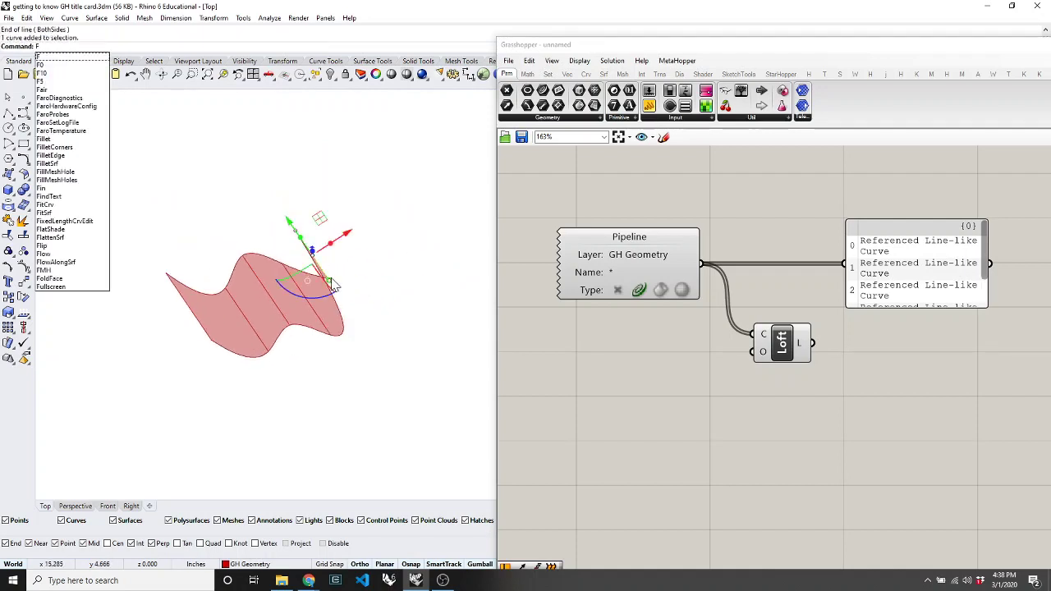
key("Return")
left_click(354, 279)
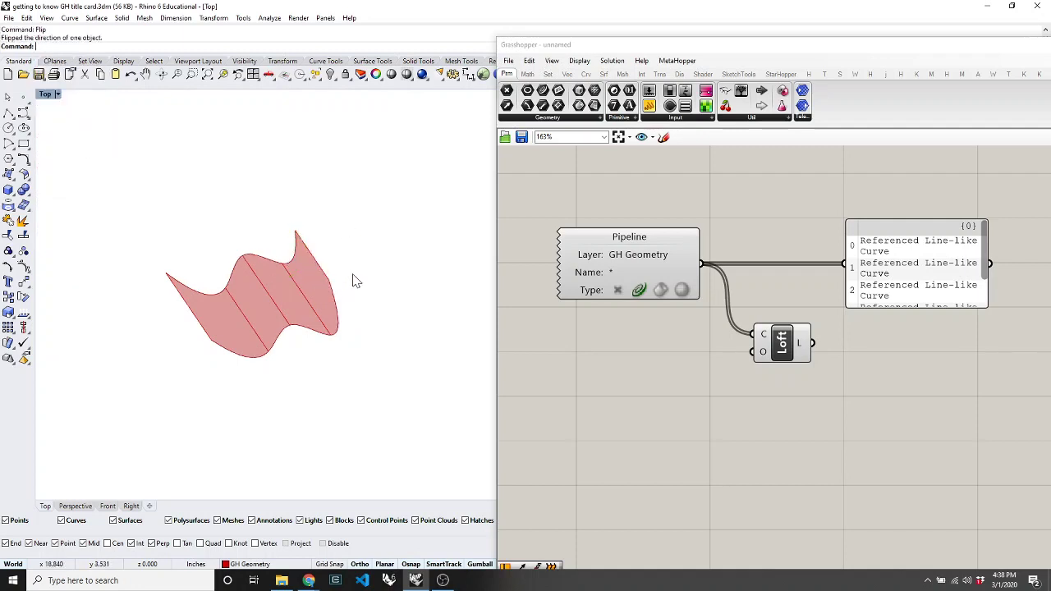
left_click(330, 284)
mouse_move(343, 235)
left_mouse_down()
mouse_move(368, 260)
mouse_move(330, 233)
left_mouse_up()
left_click(411, 310)
Step: Draw a short sixth diagonal line close beyond the fifth, from its upper end to its lower end
type("L")
key("Return")
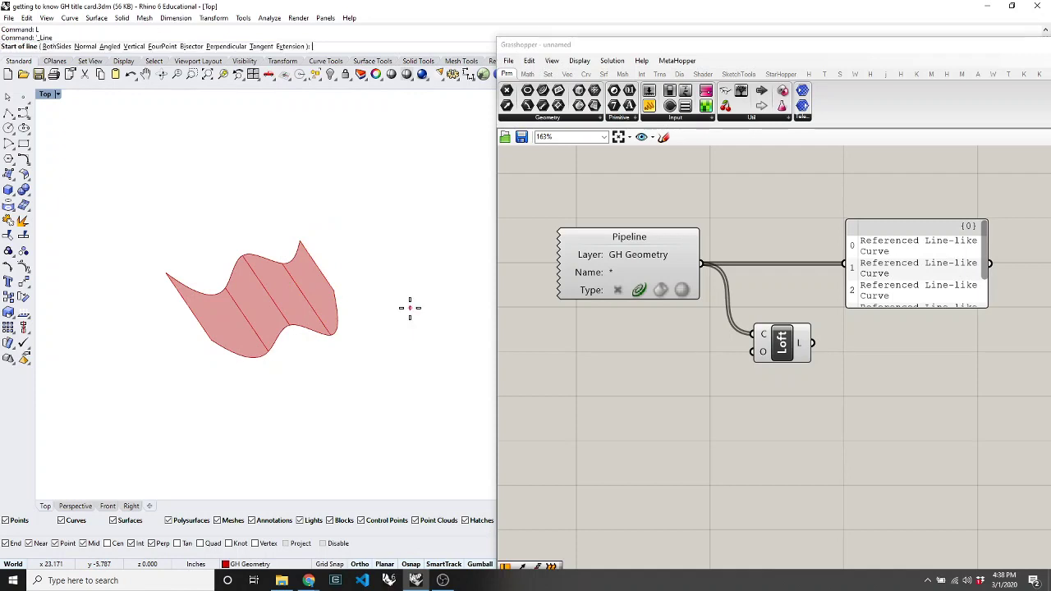
left_click(327, 254)
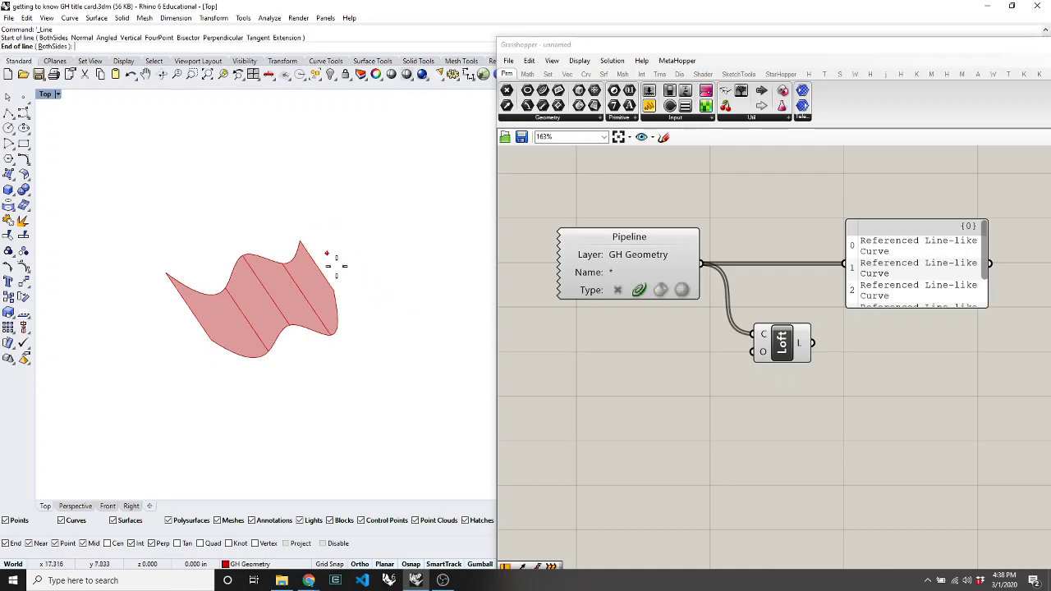
left_click(365, 295)
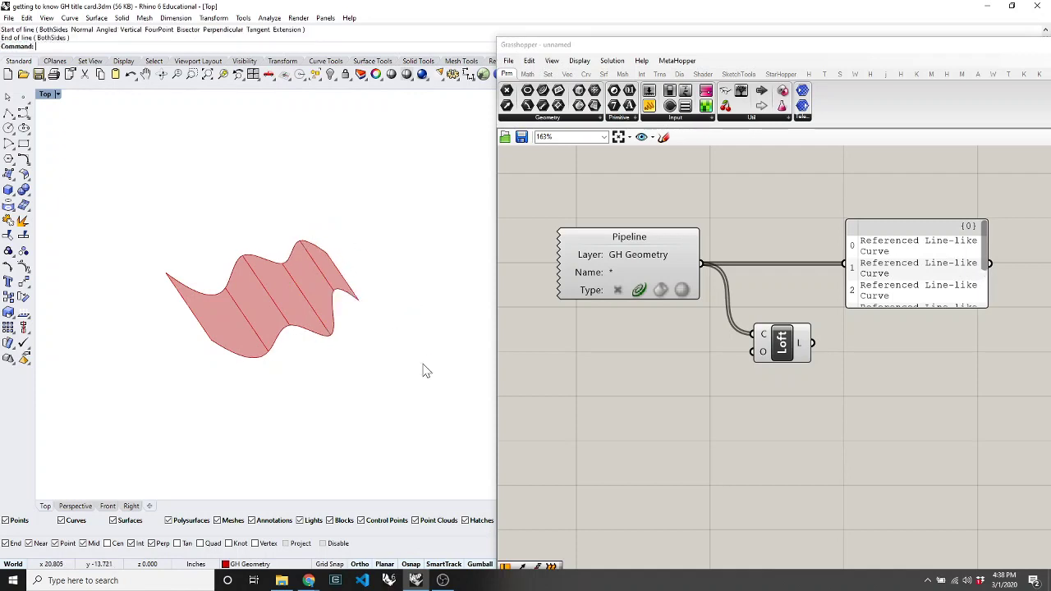
Step: Draw a long seventh diagonal line beyond the sixth, starting from its lower end, and reverse its direction with Flip
type("L")
key("Return")
left_click(406, 284)
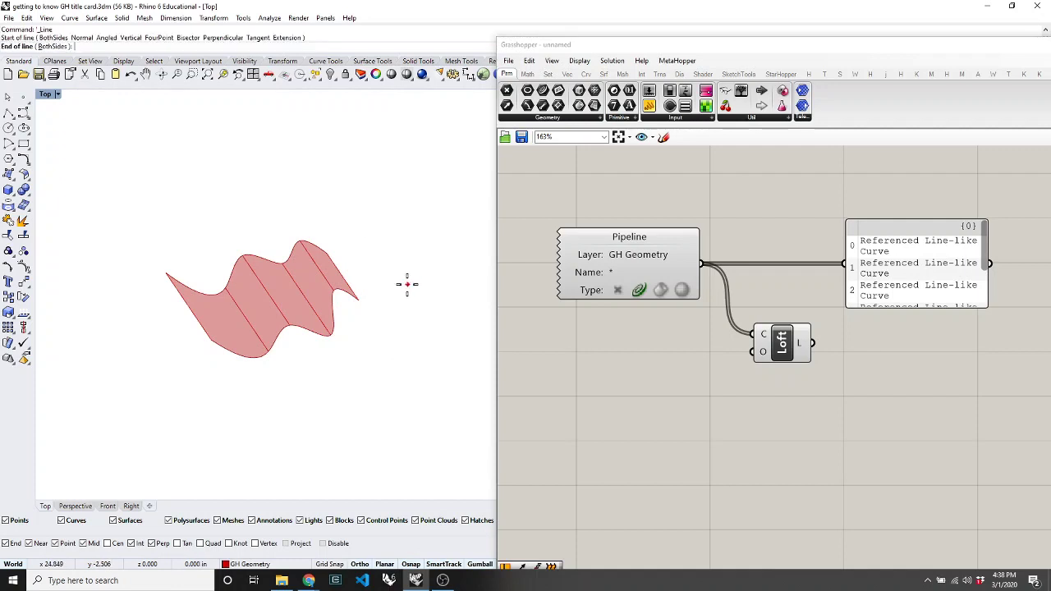
left_click(348, 196)
left_click(385, 249)
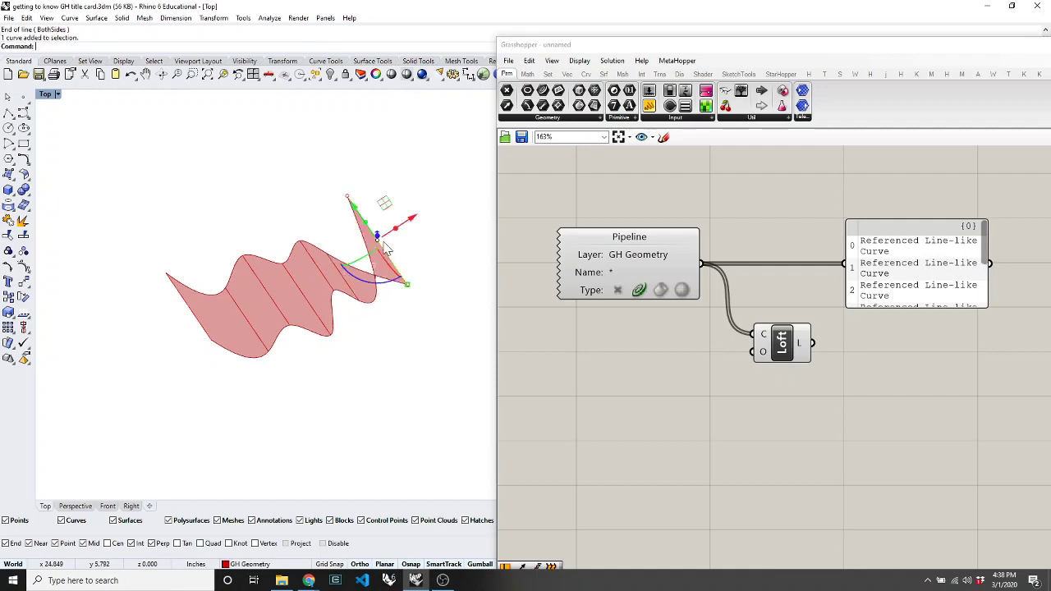
type("Flip")
key("Return")
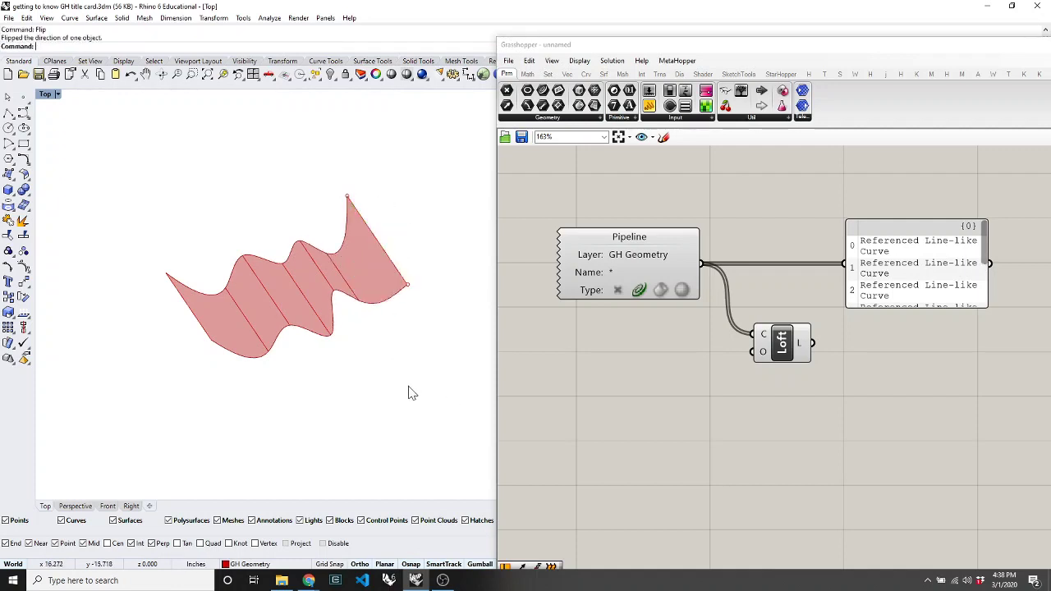
Step: Slide the second line upward along its length and the first line downward along its length to reshape the loft
left_click(263, 341)
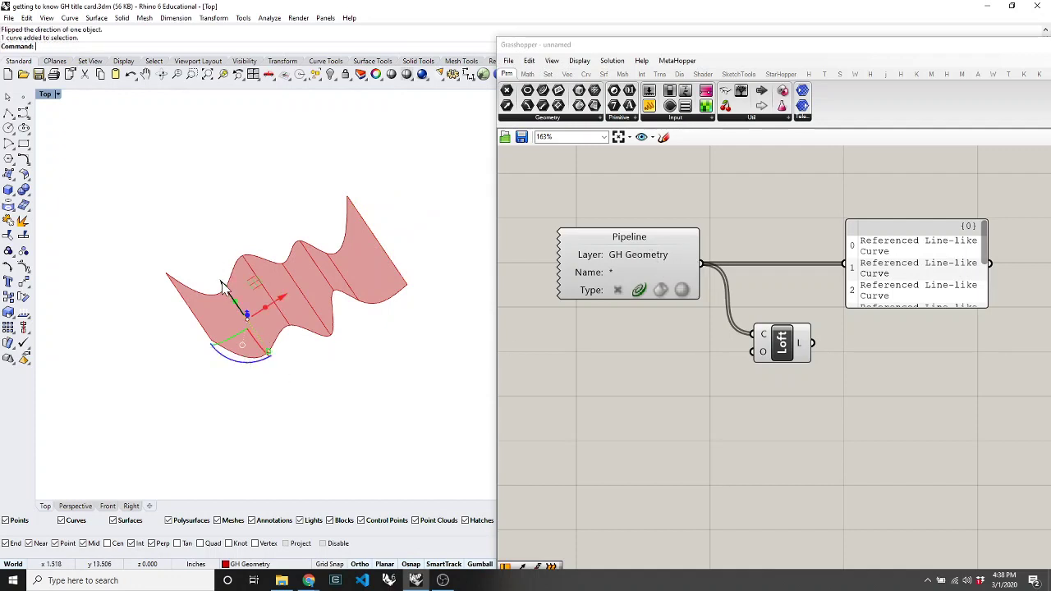
left_click_drag(223, 286, 187, 234)
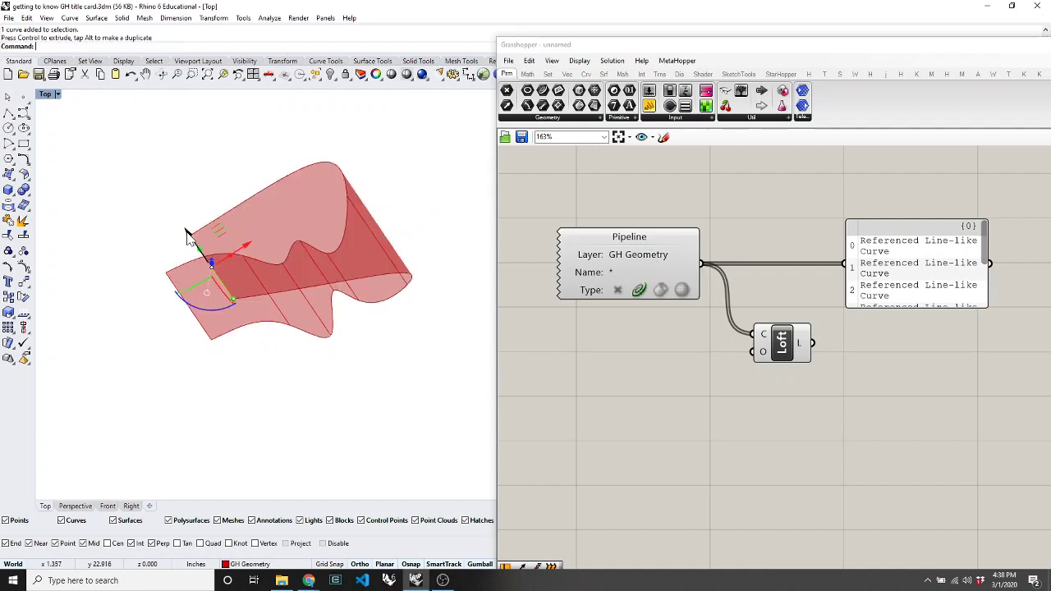
left_click(195, 320)
left_click_drag(168, 273, 194, 309)
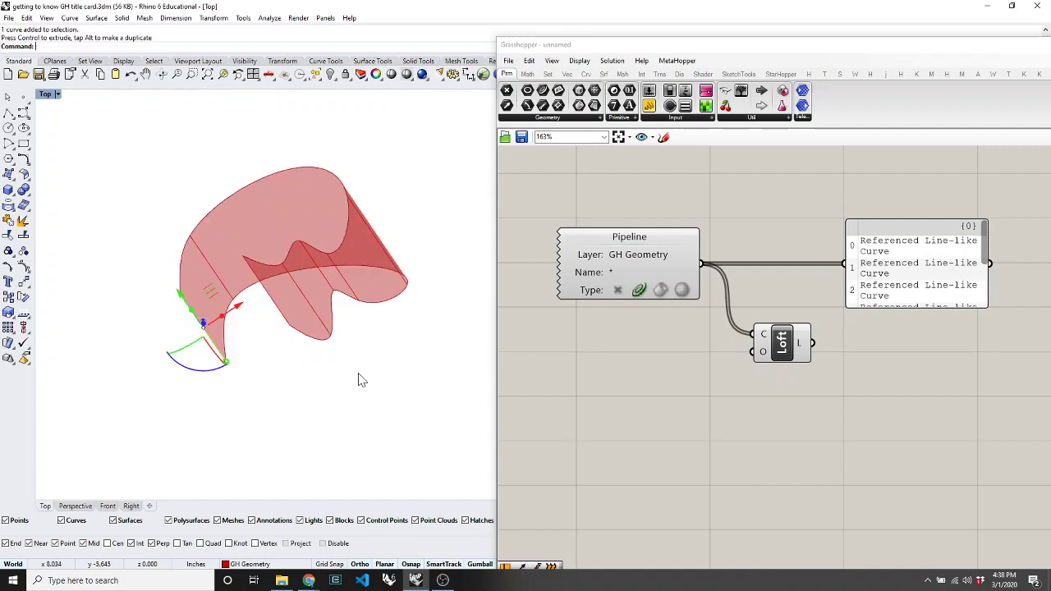
left_click(377, 387)
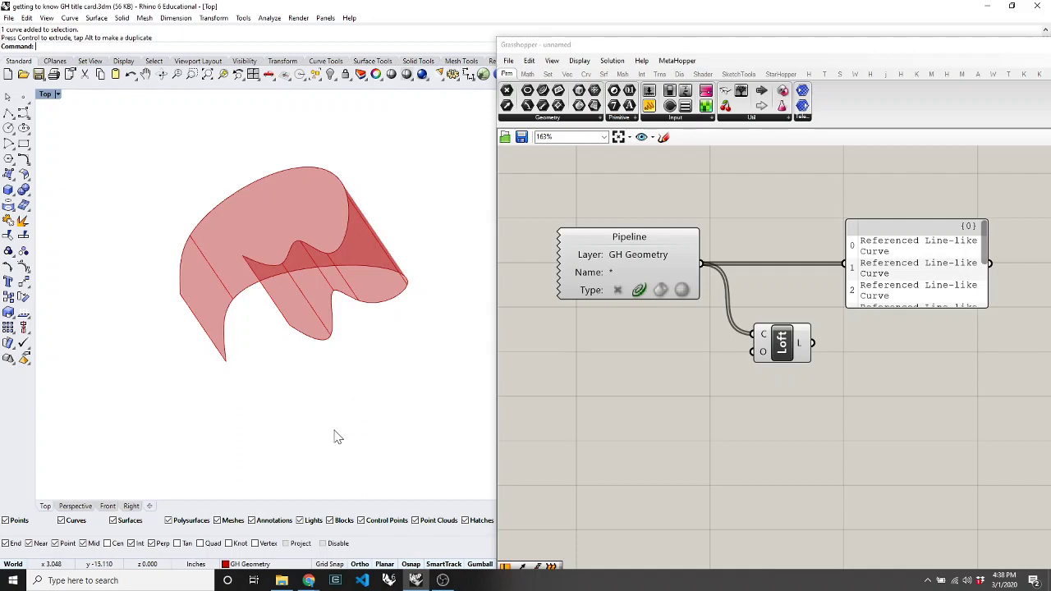
Step: Move the diagonal line at the loft's inner end a short distance sideways, away from its neighbouring line
left_click(278, 307)
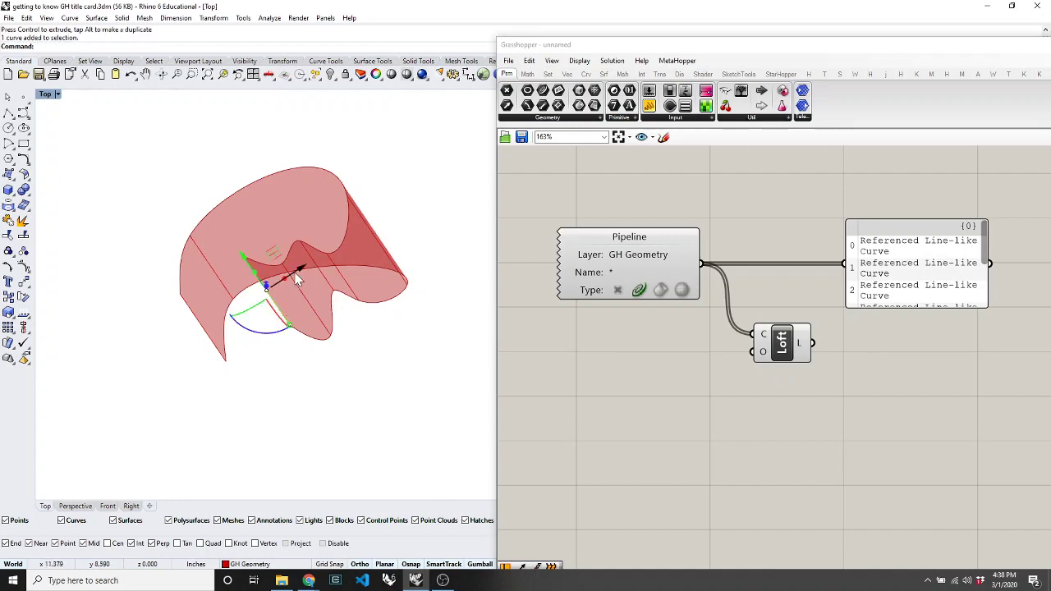
left_click_drag(294, 270, 284, 278)
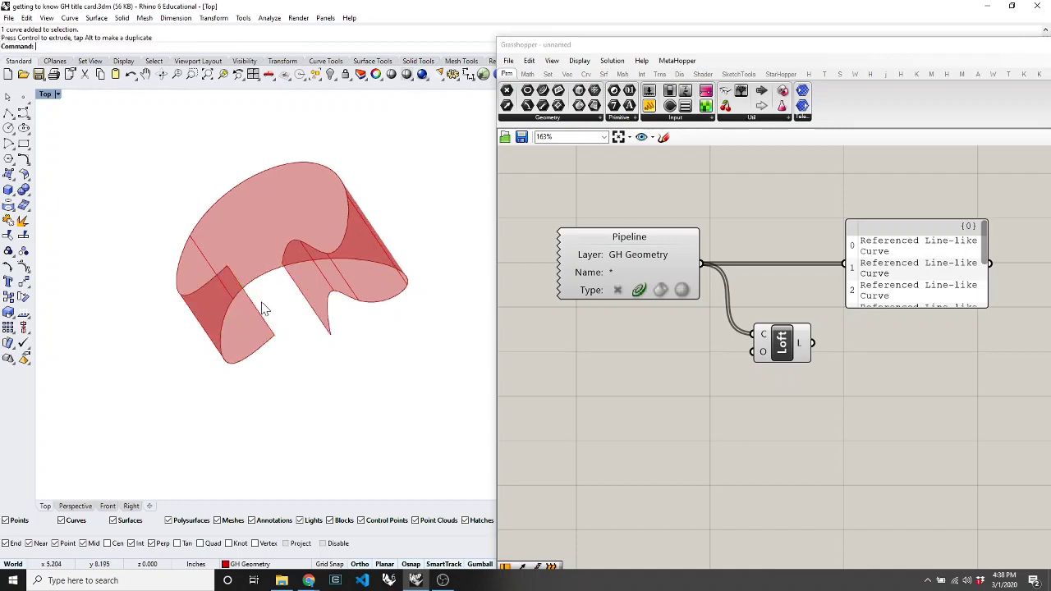
left_click(217, 407)
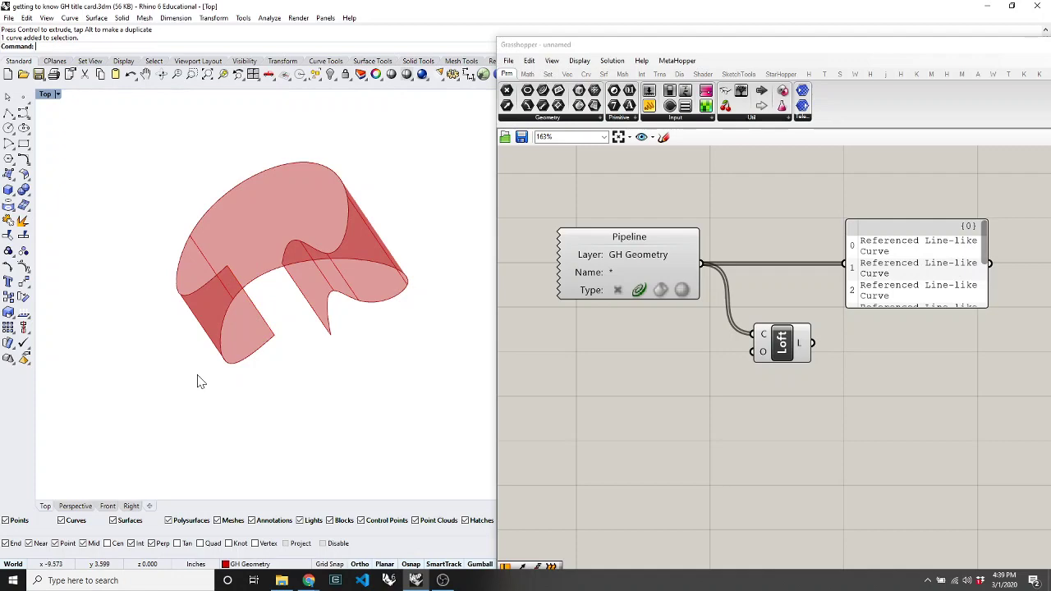
Step: Reset the Rhino viewport to the World Top view and show the construction grid behind the loft
type("tt")
key("Return")
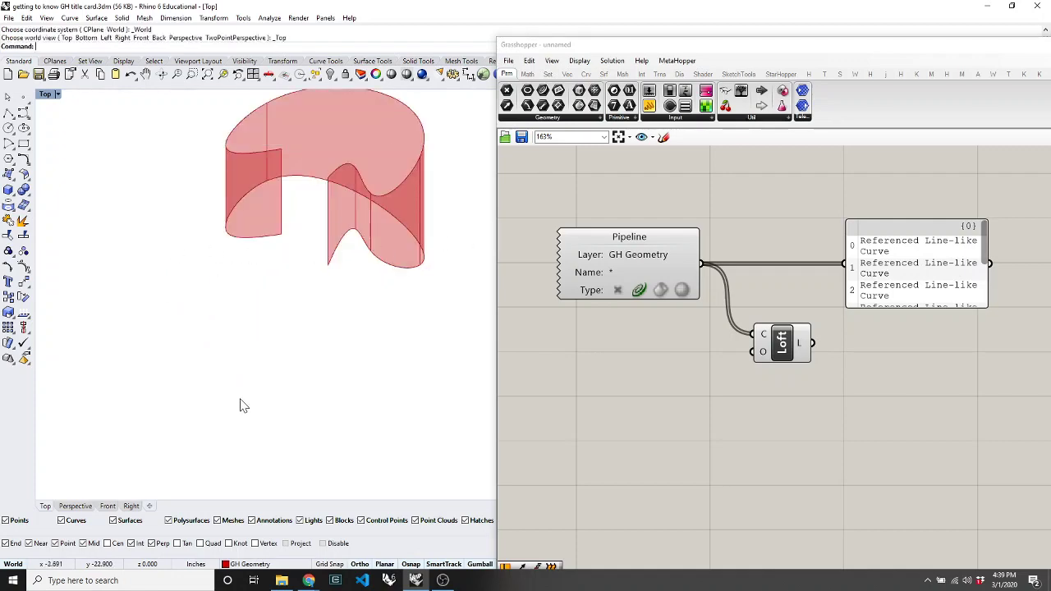
key("F7")
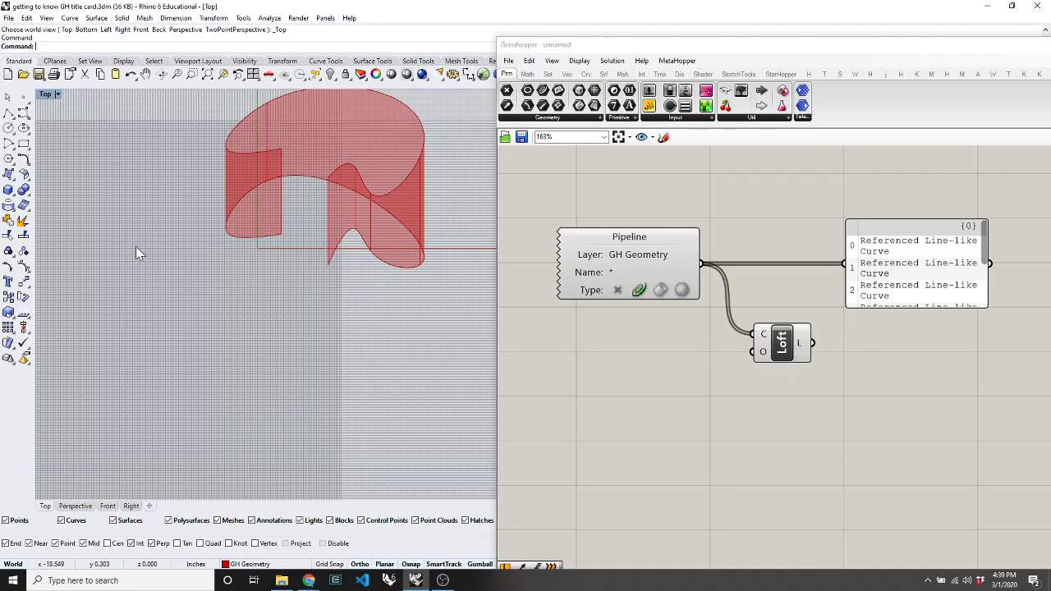
scroll(174, 311, "down", 5)
scroll(197, 287, "up", 5)
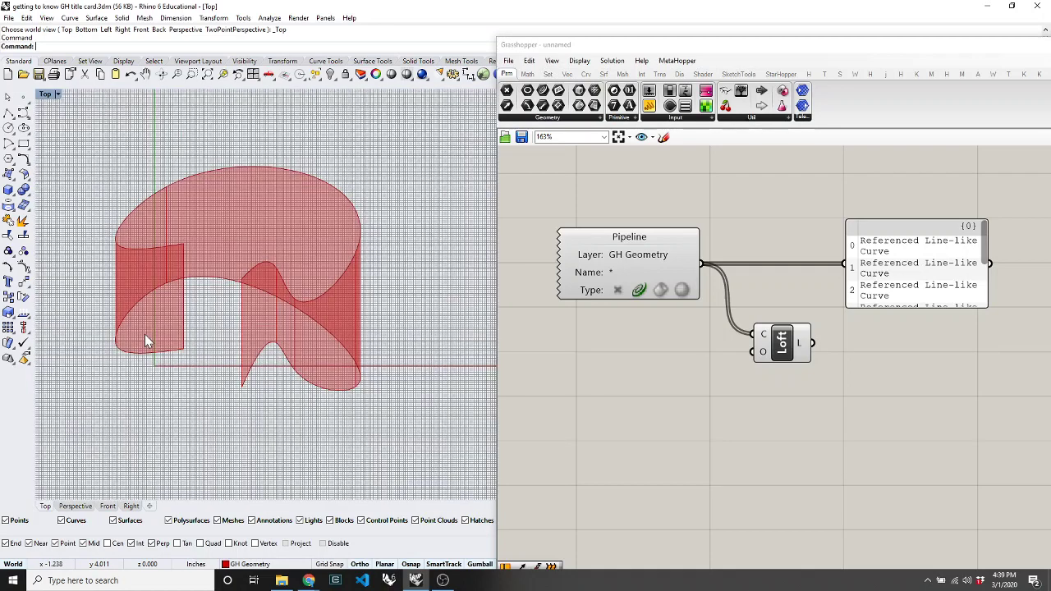
Step: Move the Loft component below the text panel and nudge the Pipeline component to free up canvas space
left_click_drag(801, 351, 939, 369)
left_click(764, 371)
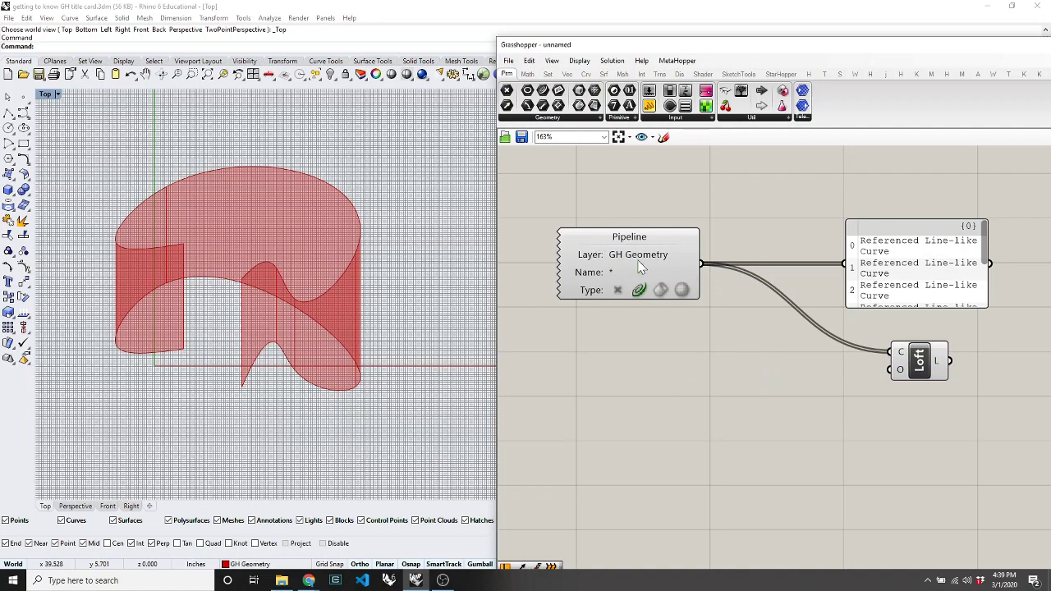
left_click_drag(638, 259, 642, 255)
left_click(662, 390)
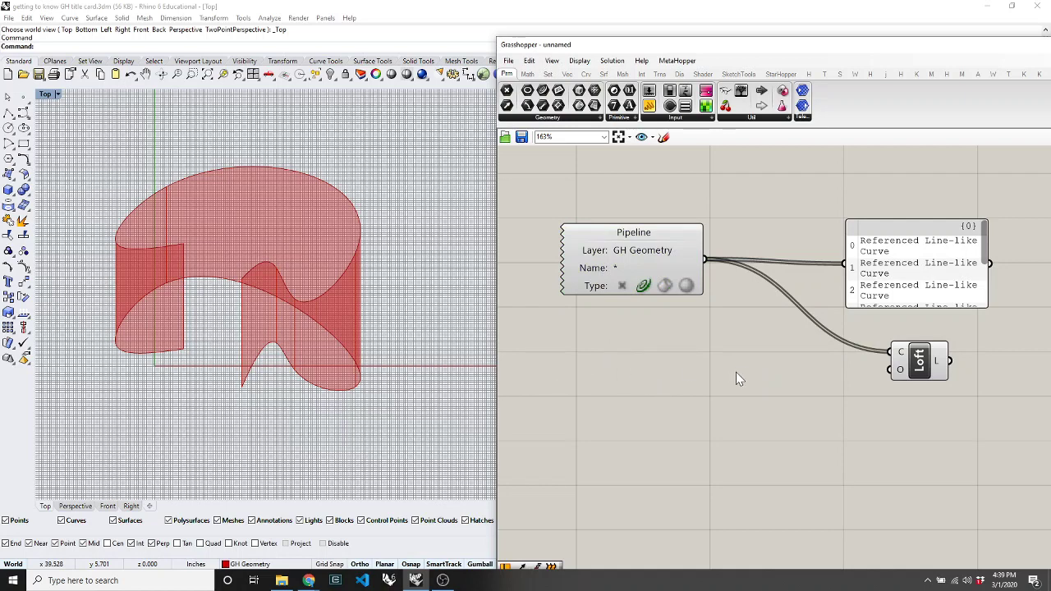
Step: Add a Sort List component to the canvas between the Pipeline and the Loft
left_click(548, 74)
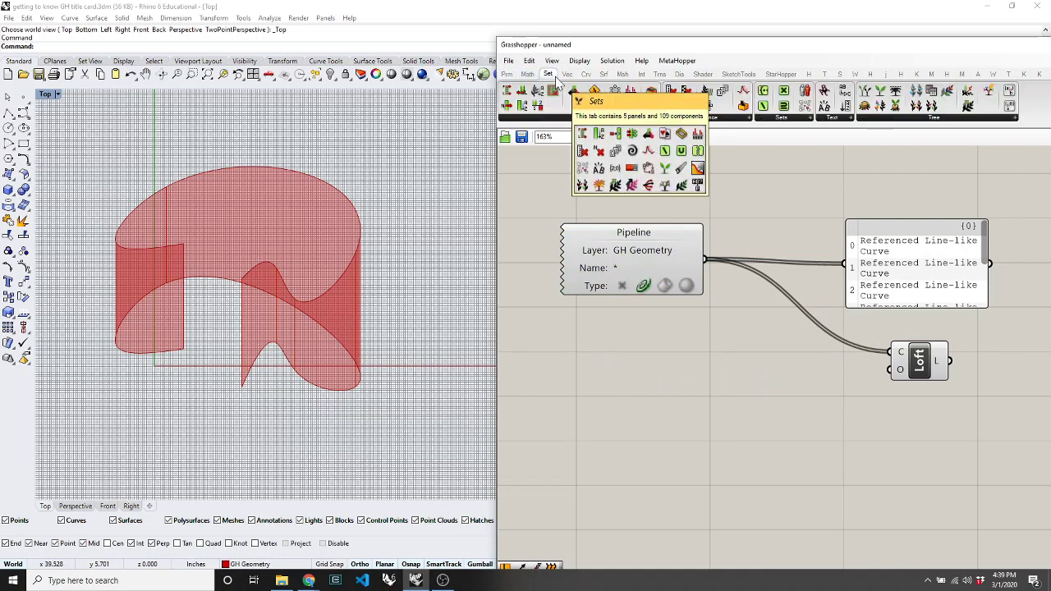
left_click(541, 120)
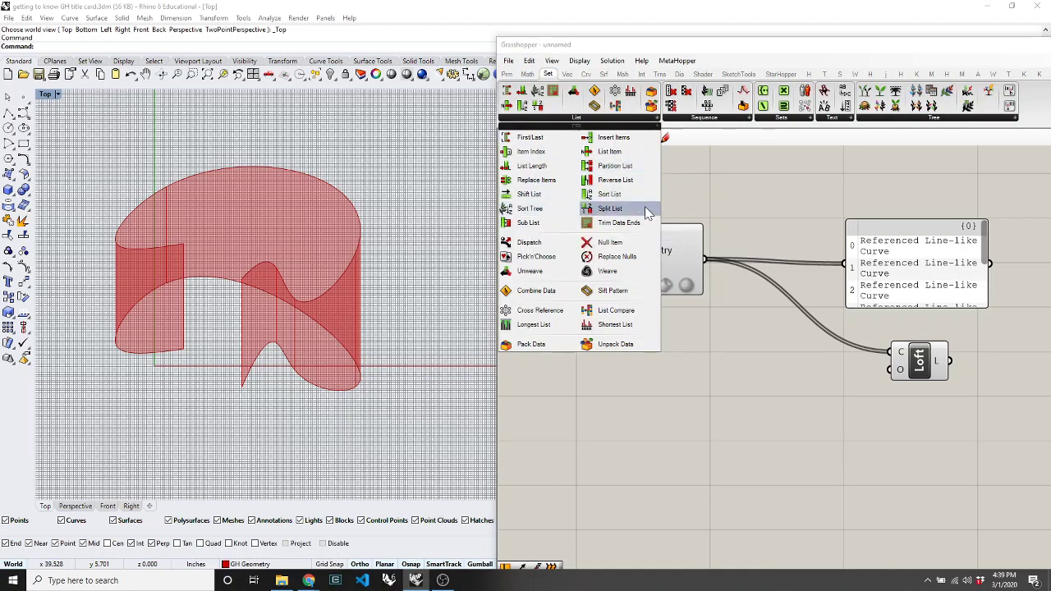
left_click(609, 194)
left_click(813, 378)
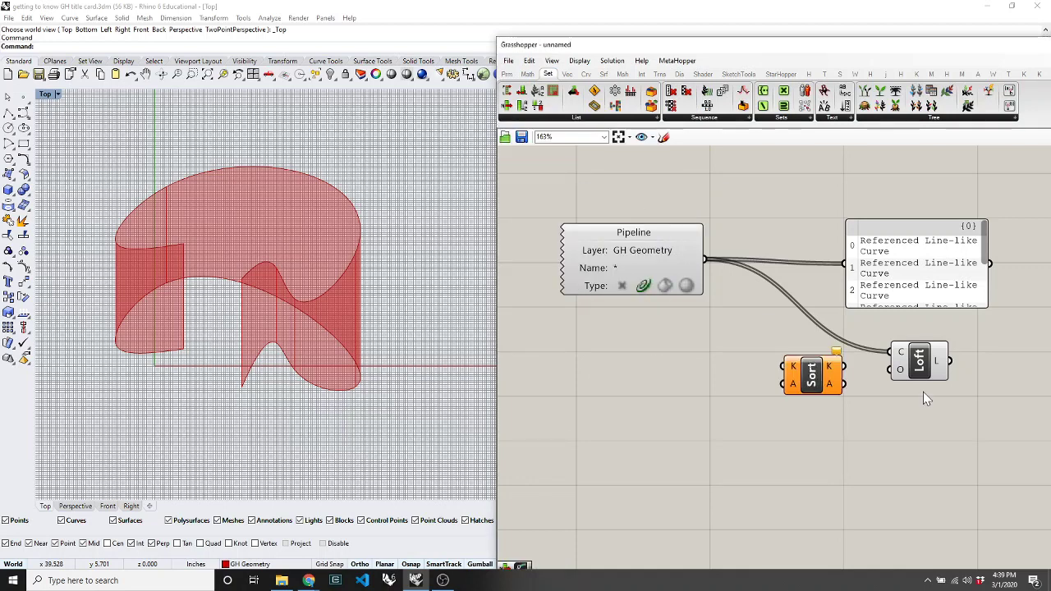
scroll(953, 405, "up", 5)
scroll(832, 330, "down", 3)
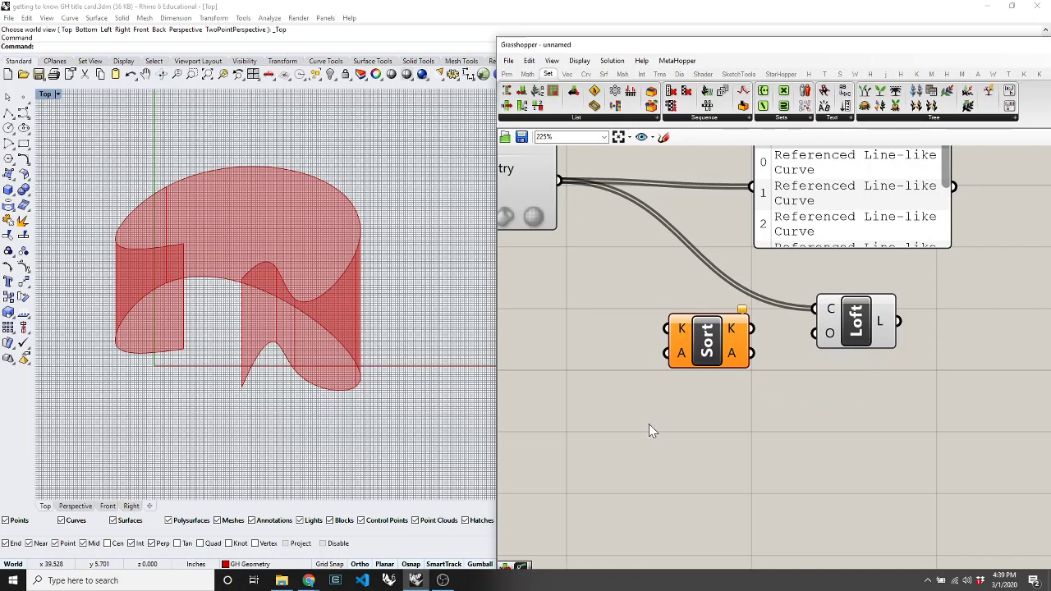
scroll(740, 285, "down", 1)
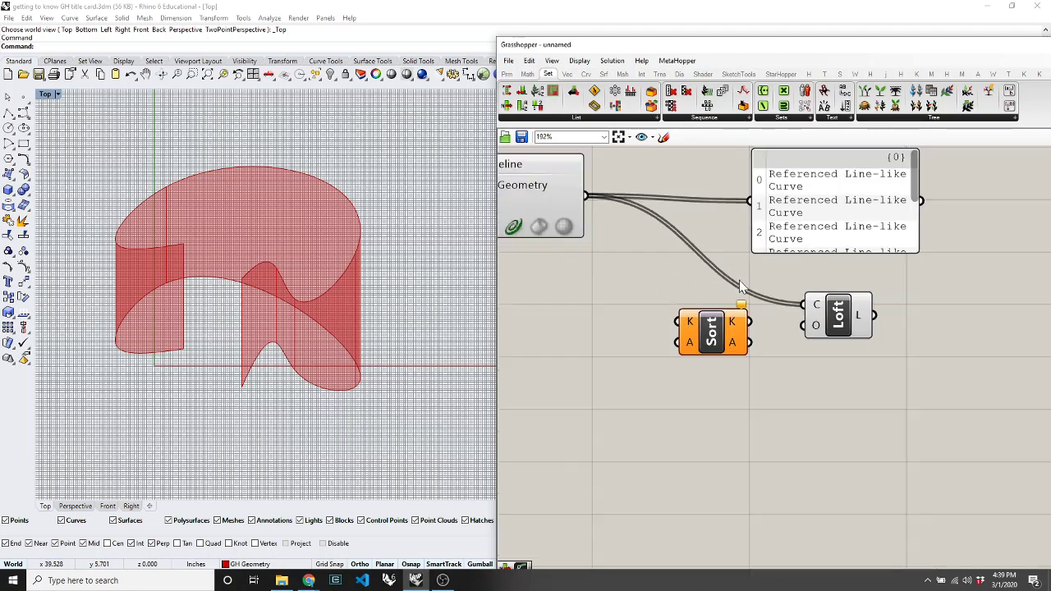
Step: Connect the Pipeline output to the Sort List's keys input, move the component below the Loft, and inspect the key values
left_click_drag(587, 196, 678, 321)
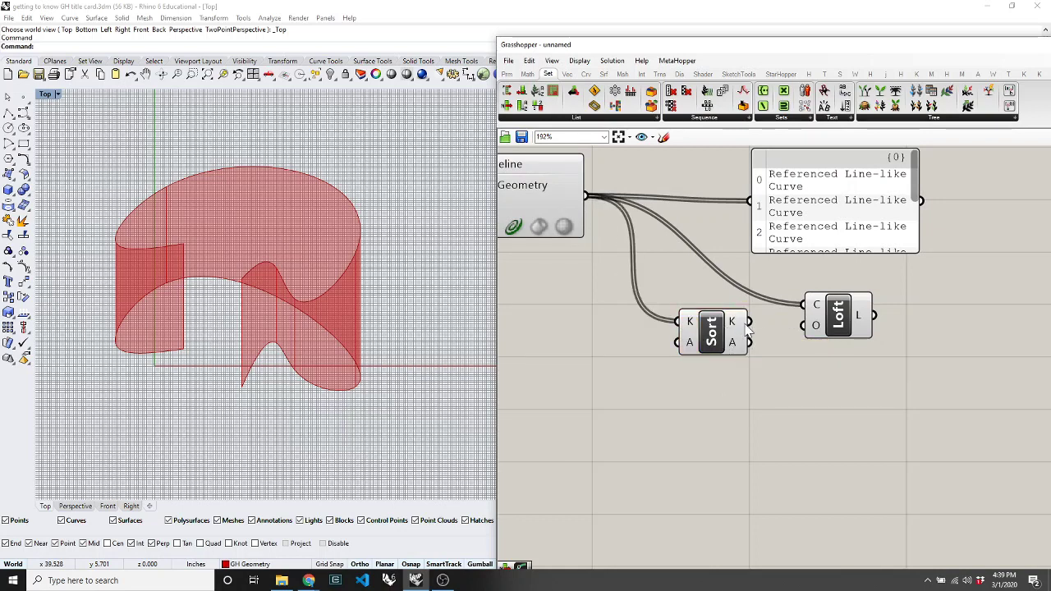
left_click_drag(740, 323, 783, 390)
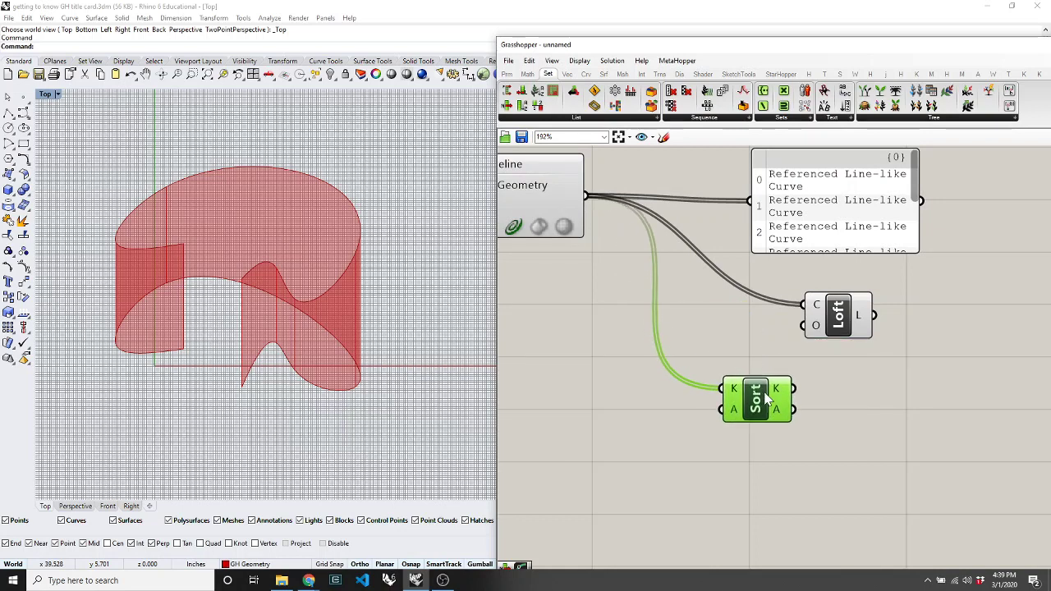
mouse_move(735, 387)
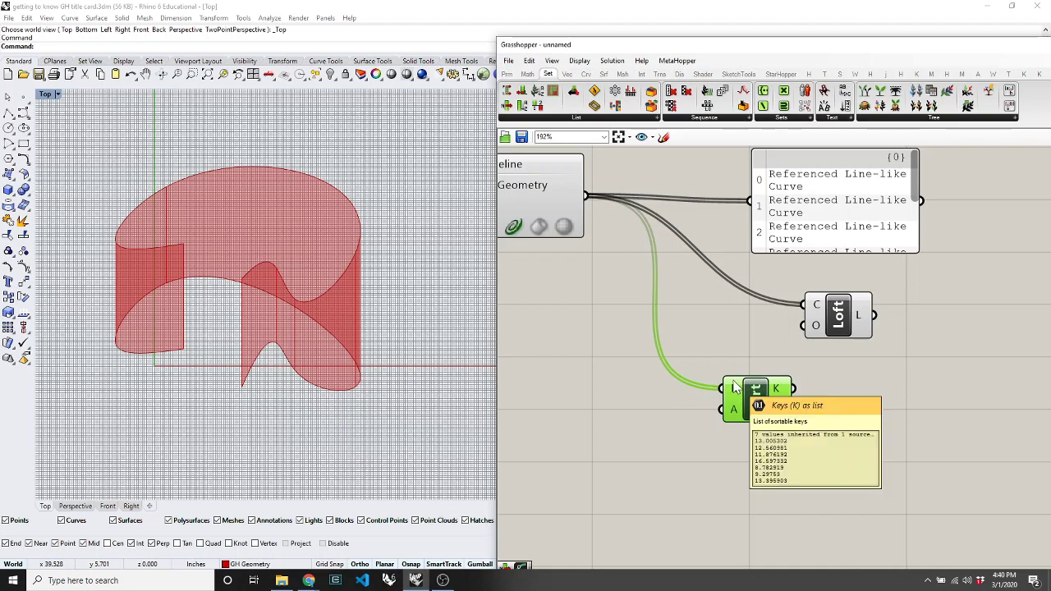
left_click(620, 348)
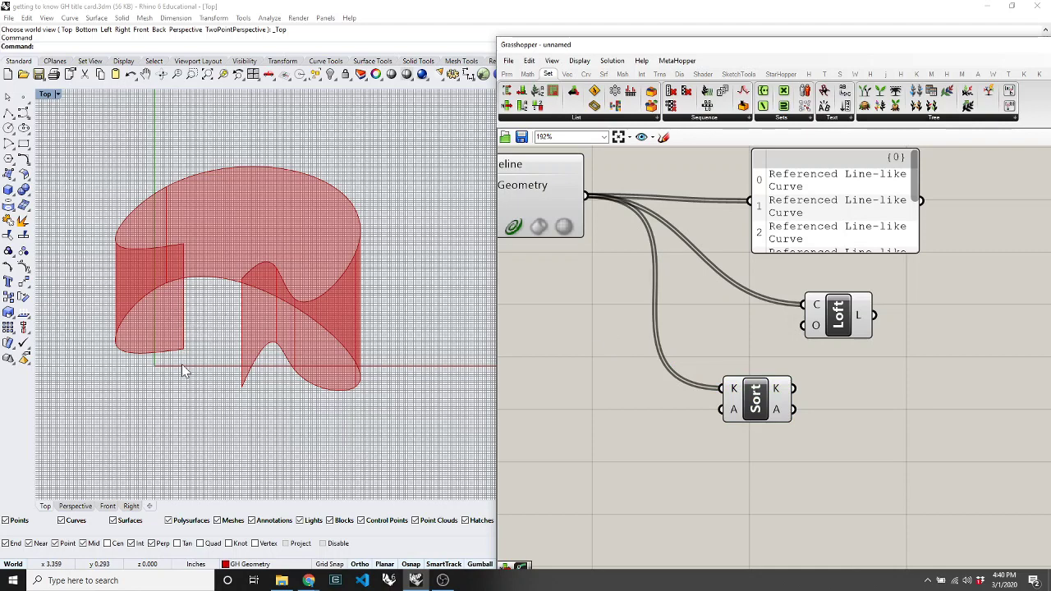
left_click(185, 338)
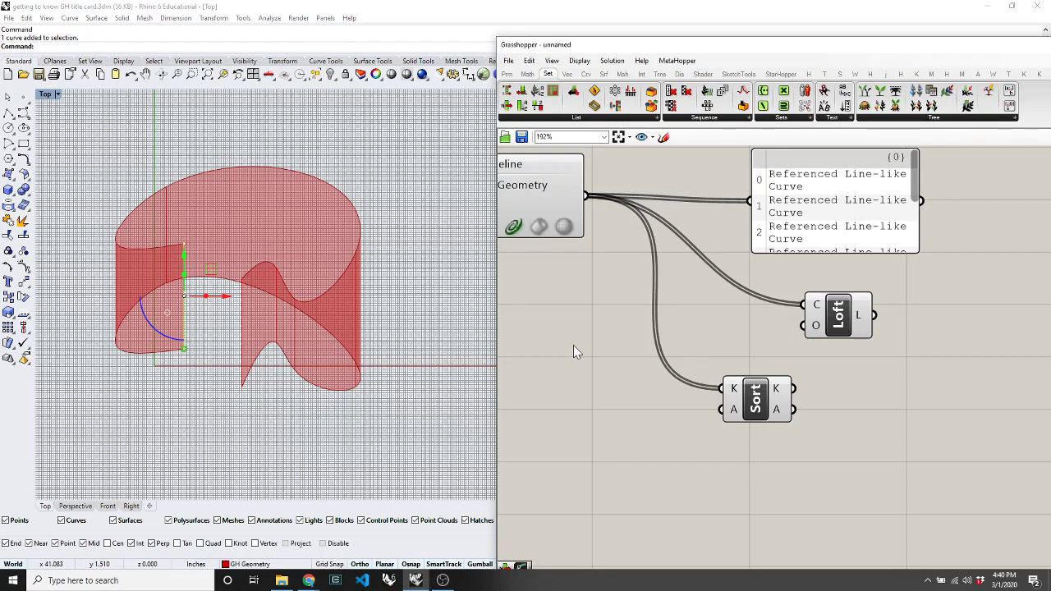
left_click(391, 428)
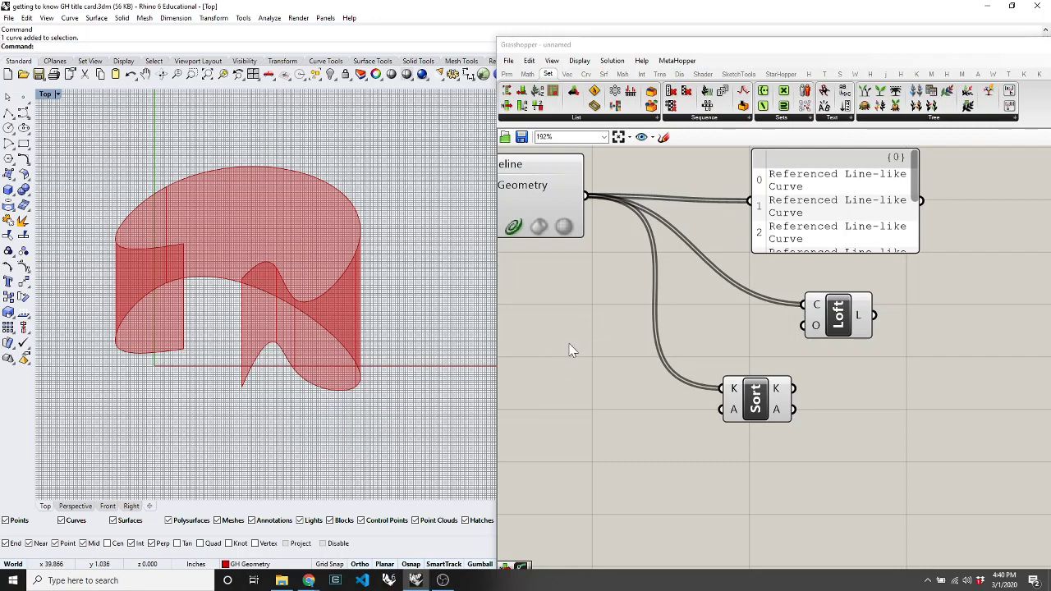
Step: Add a Curve Middle component below the Pipeline and feed it the Pipeline's curves
left_click(586, 74)
left_click(544, 118)
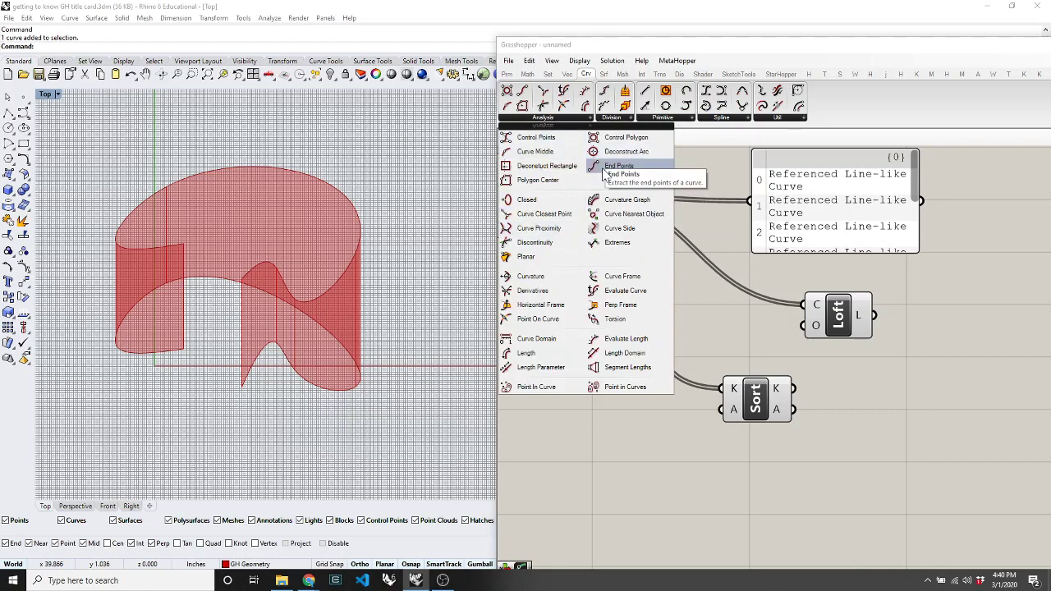
left_click_drag(535, 151, 563, 355)
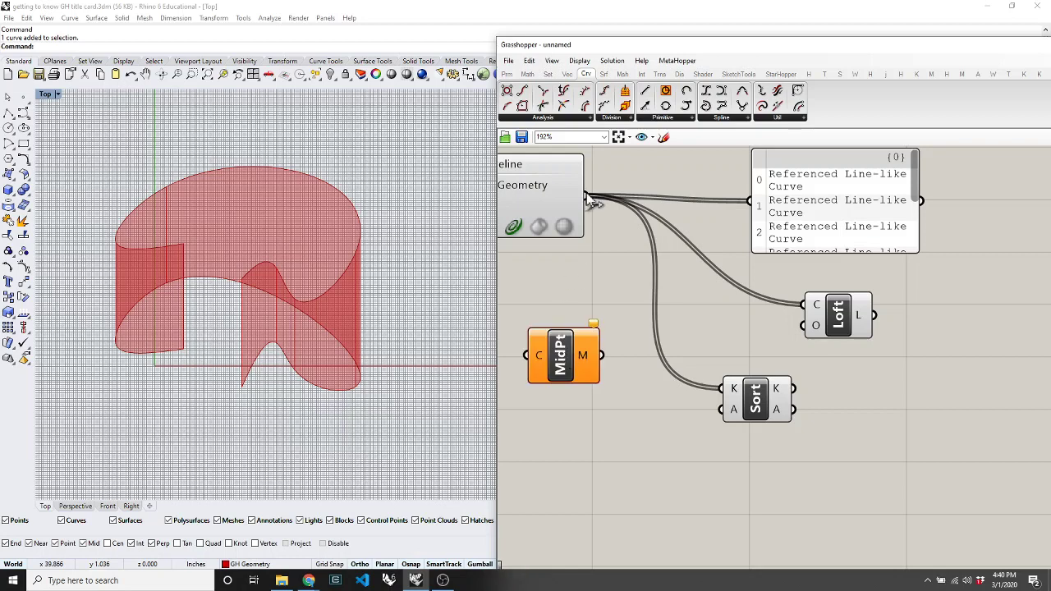
left_click_drag(587, 197, 526, 355)
left_click_drag(582, 373, 573, 400)
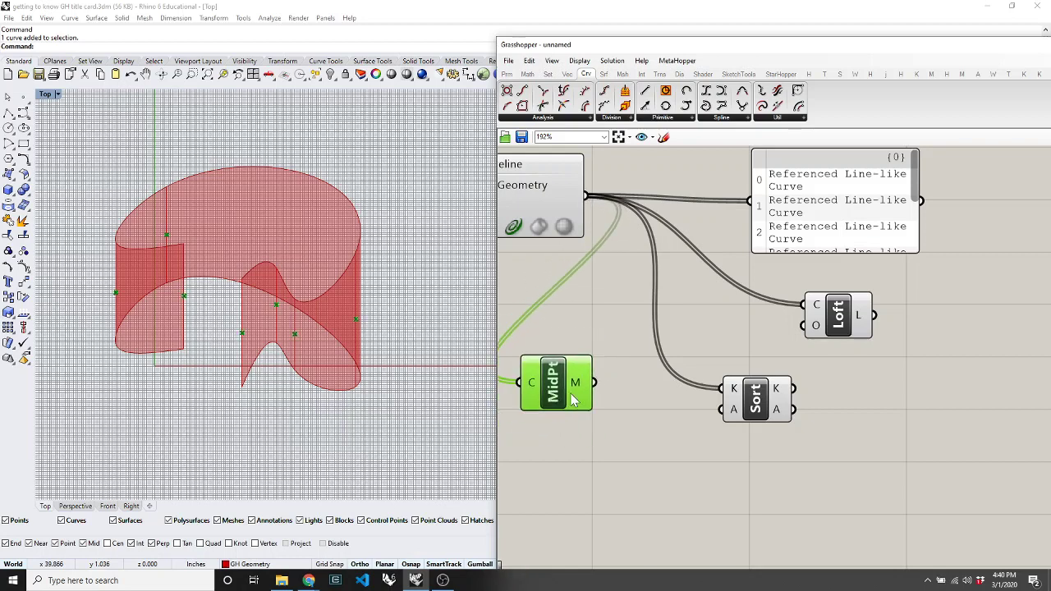
Step: Move the Loft and Sort List components together farther from the Curve Middle component to make room between them
left_click_drag(854, 379, 772, 298)
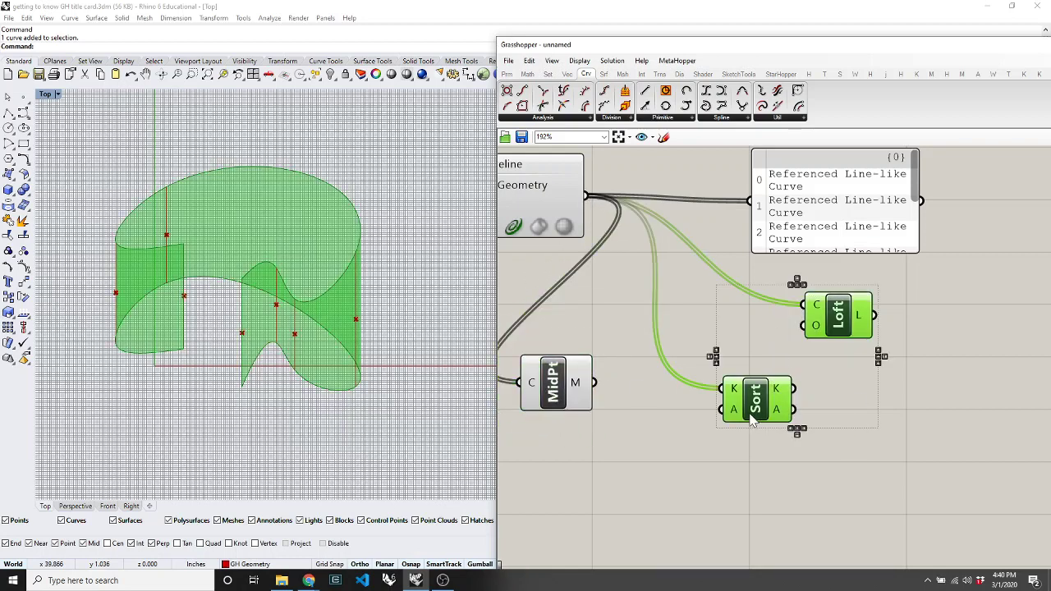
left_click_drag(751, 420, 914, 427)
left_click(669, 440)
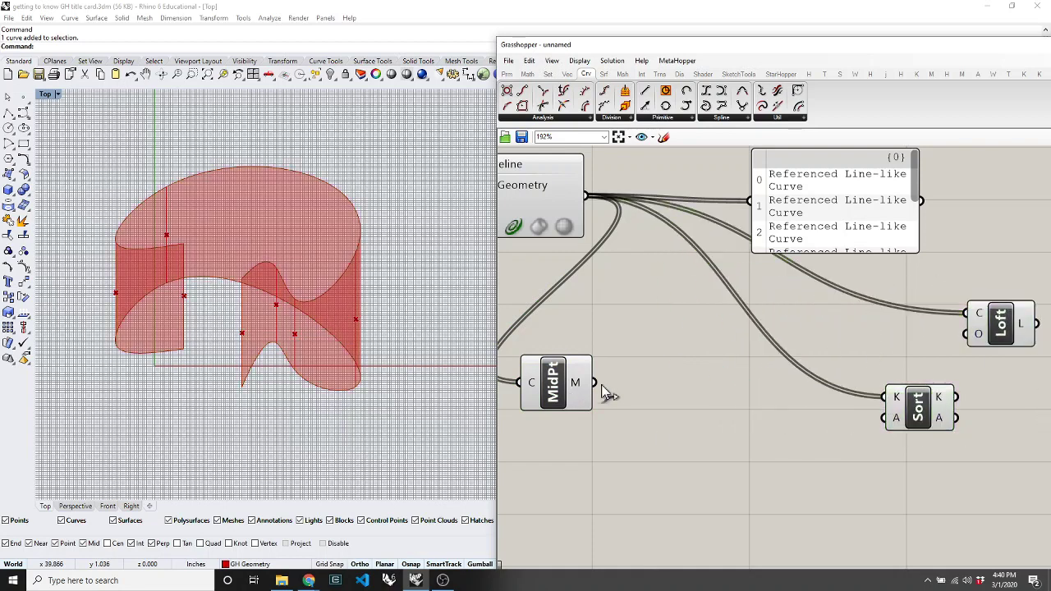
mouse_move(581, 384)
Step: Add a Deconstruct point component fed by the curve midpoints, and wire its X output into the Sort List's keys input
left_click(566, 74)
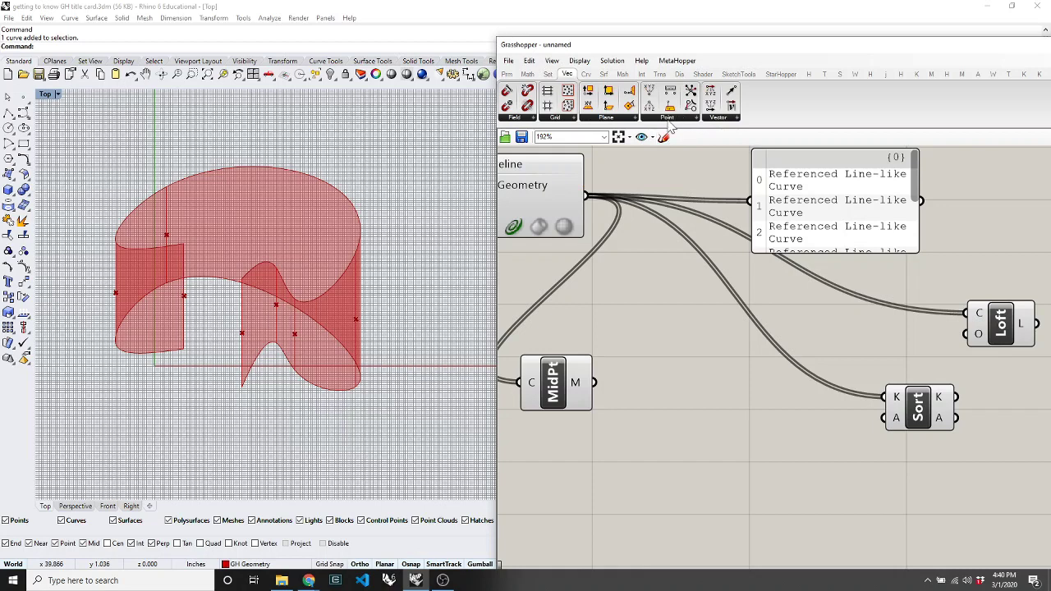
left_click(666, 119)
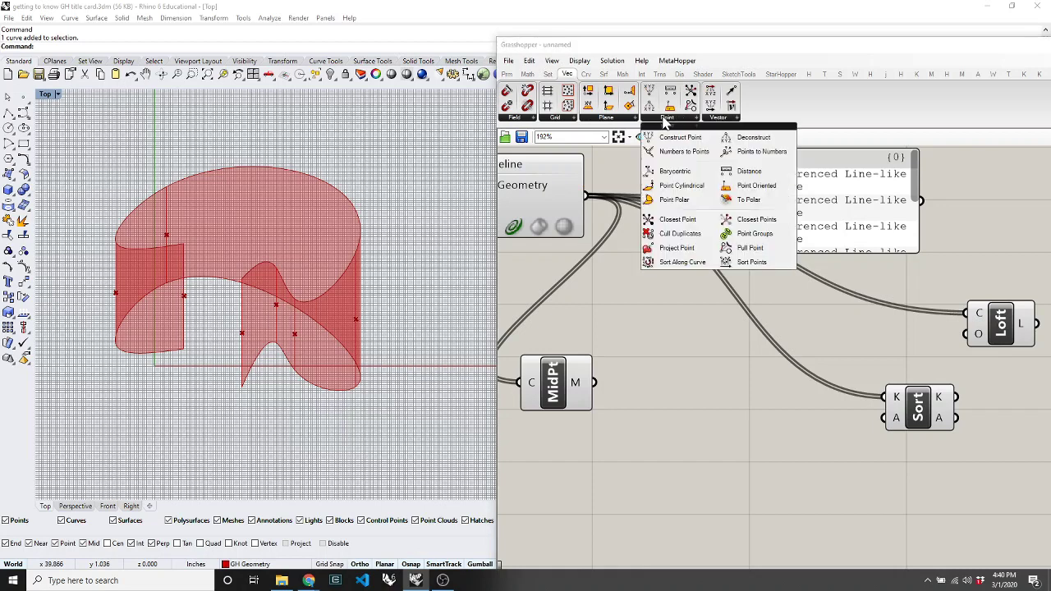
left_click(749, 138)
left_click(678, 369)
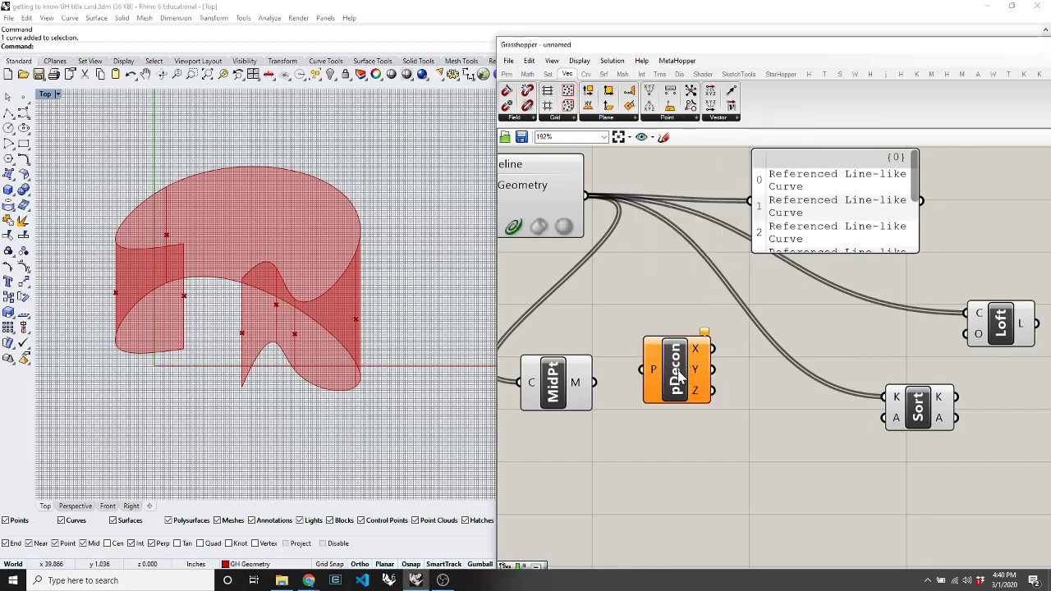
left_click_drag(593, 382, 640, 405)
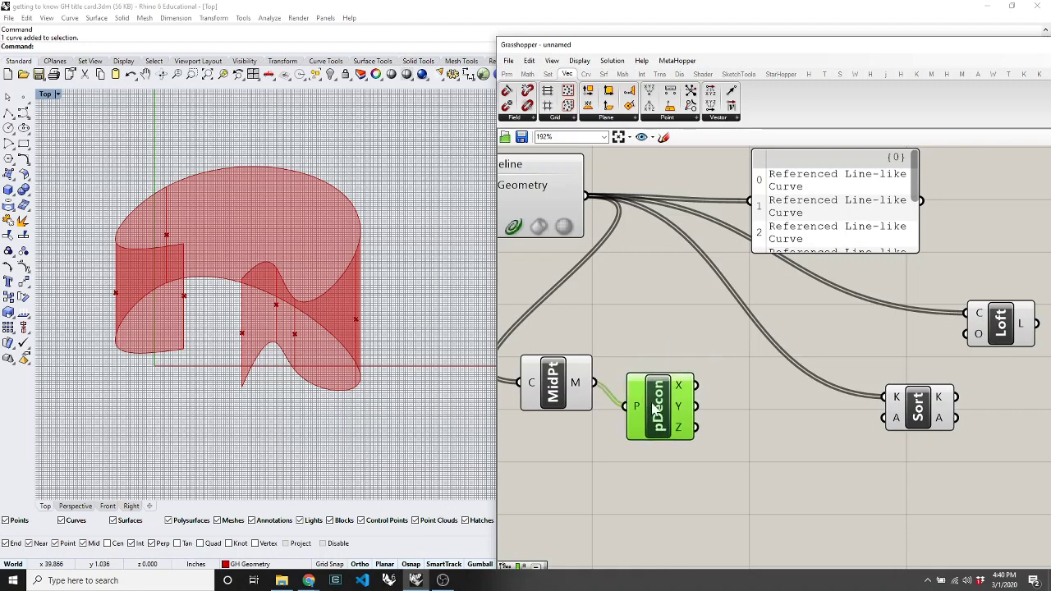
left_click(728, 486)
mouse_move(686, 384)
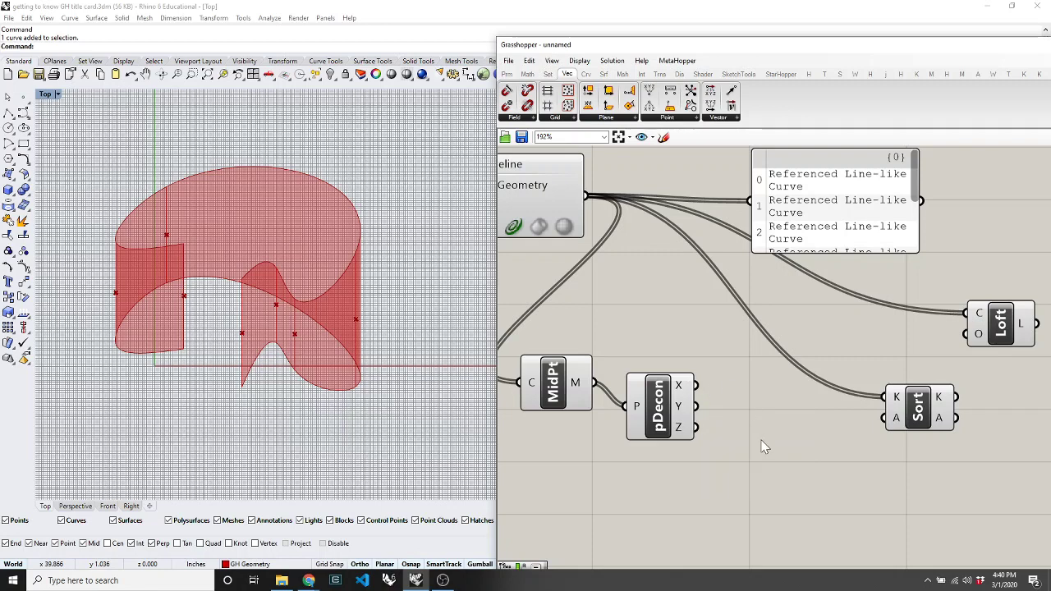
left_click_drag(696, 385, 817, 408)
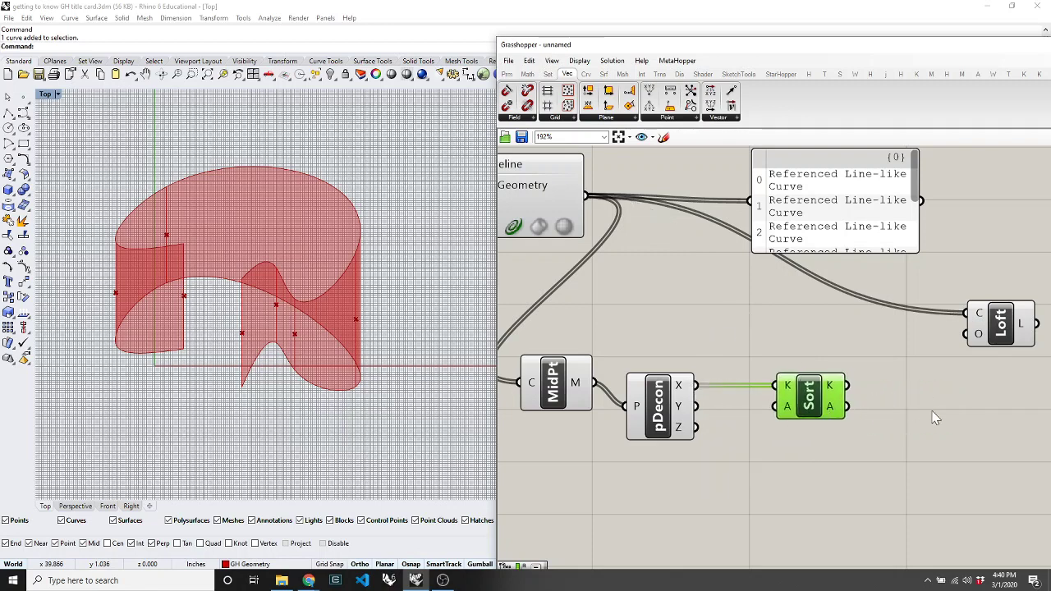
Step: Add an empty Panel and place it directly below the Sort List component
double_click(872, 500)
type("Panel")
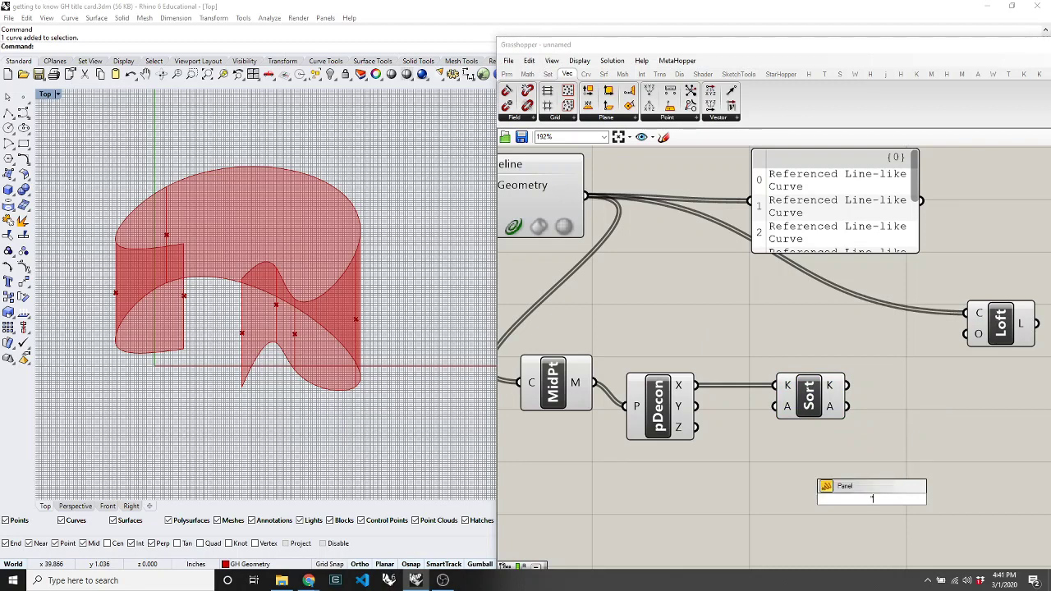
key("Return")
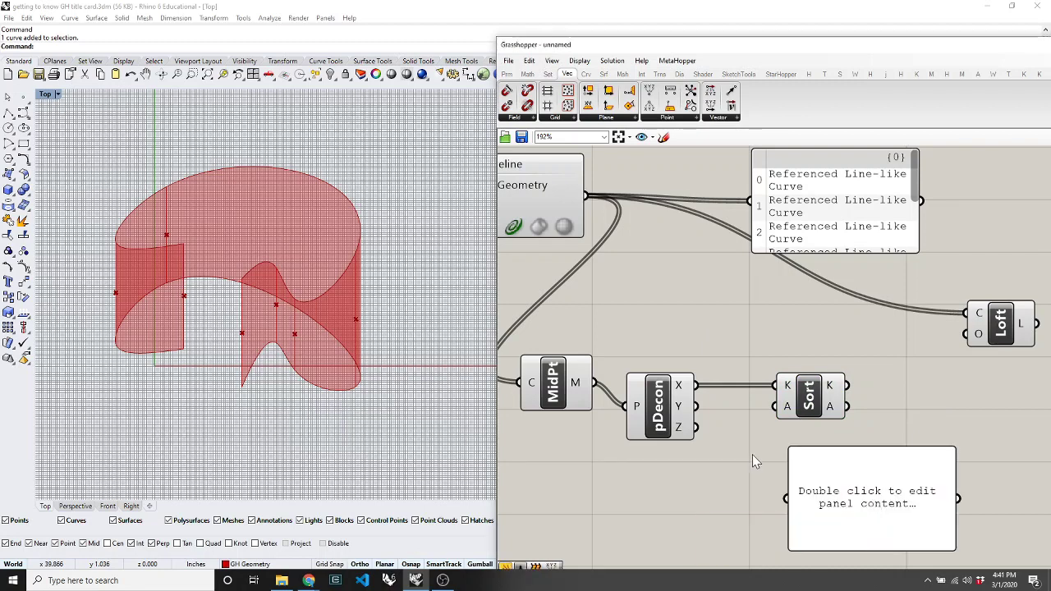
scroll(662, 413, "down", 4)
scroll(739, 453, "up", 3)
left_click_drag(750, 448, 723, 443)
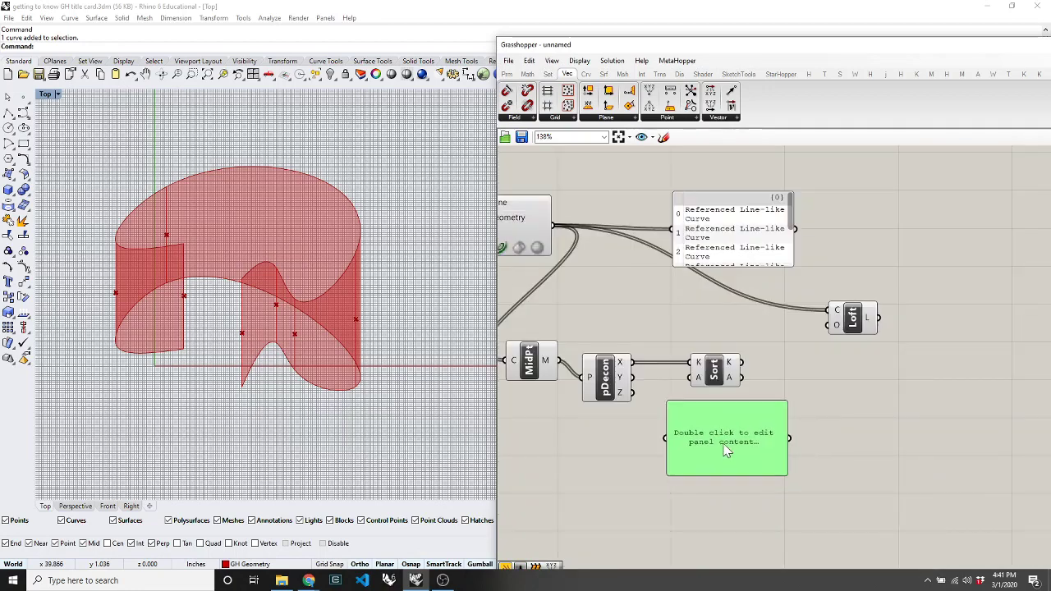
double_click(639, 482)
key("Return")
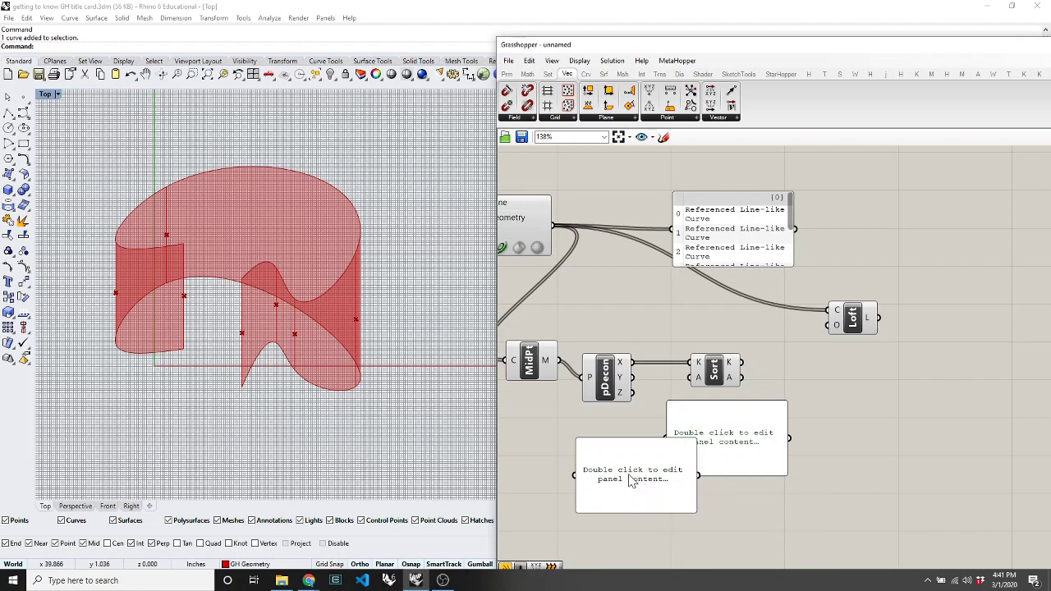
key("ctrl+z")
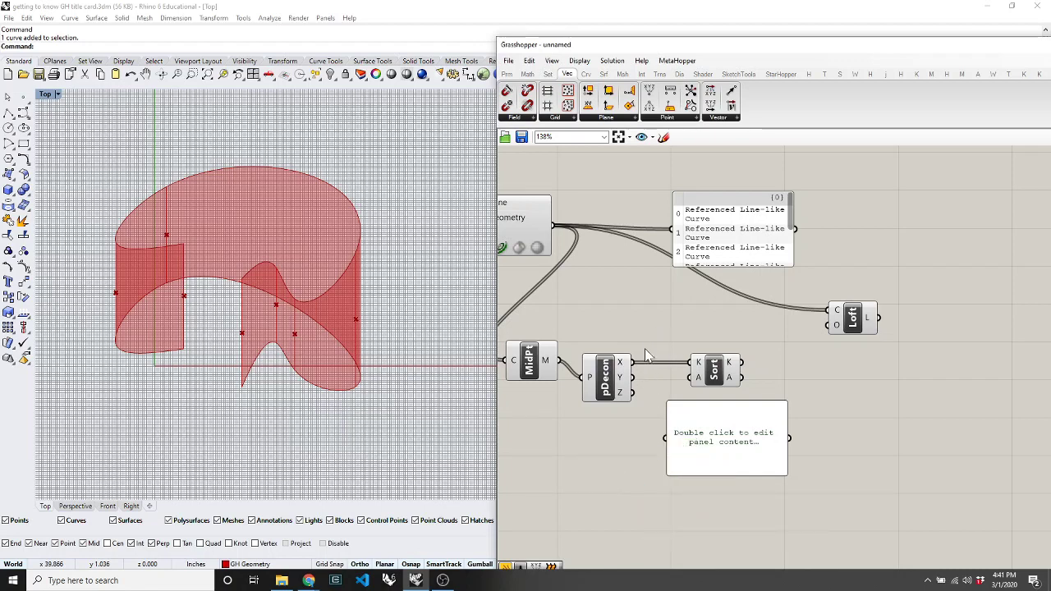
Step: Wire the midpoint X coordinates into the Panel, make it taller, and rewire it to the Sort List's sorted keys output
left_click_drag(632, 362, 666, 438)
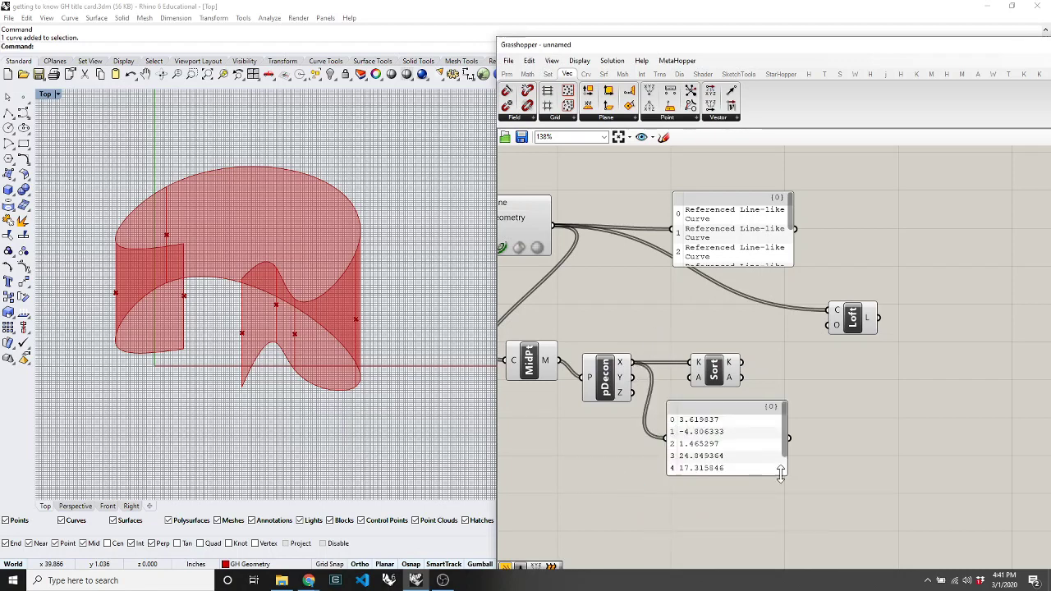
left_click_drag(782, 474, 787, 550)
scroll(788, 550, "up", 3)
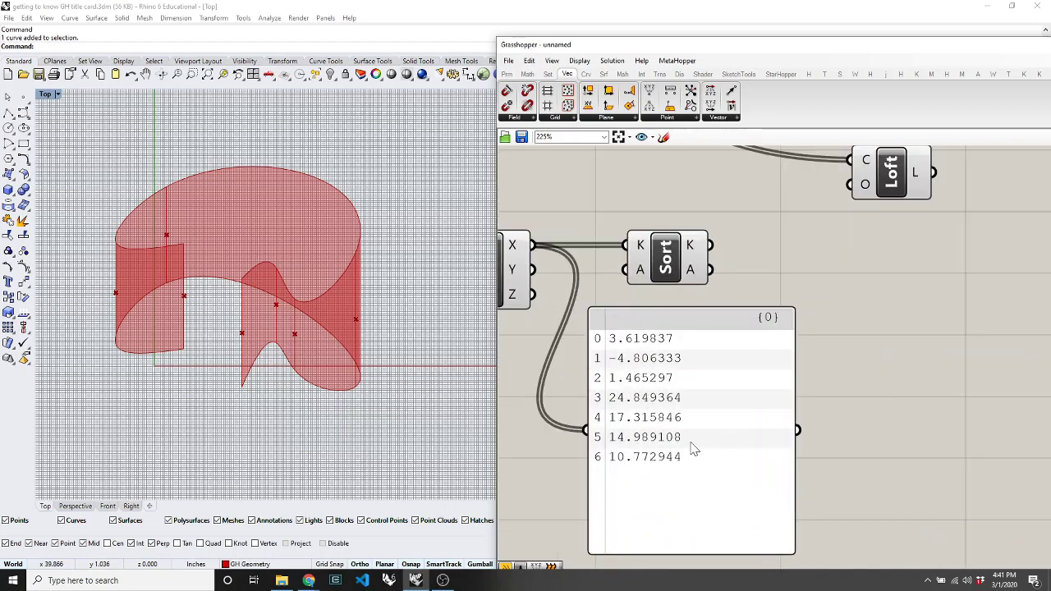
left_click_drag(711, 245, 805, 388)
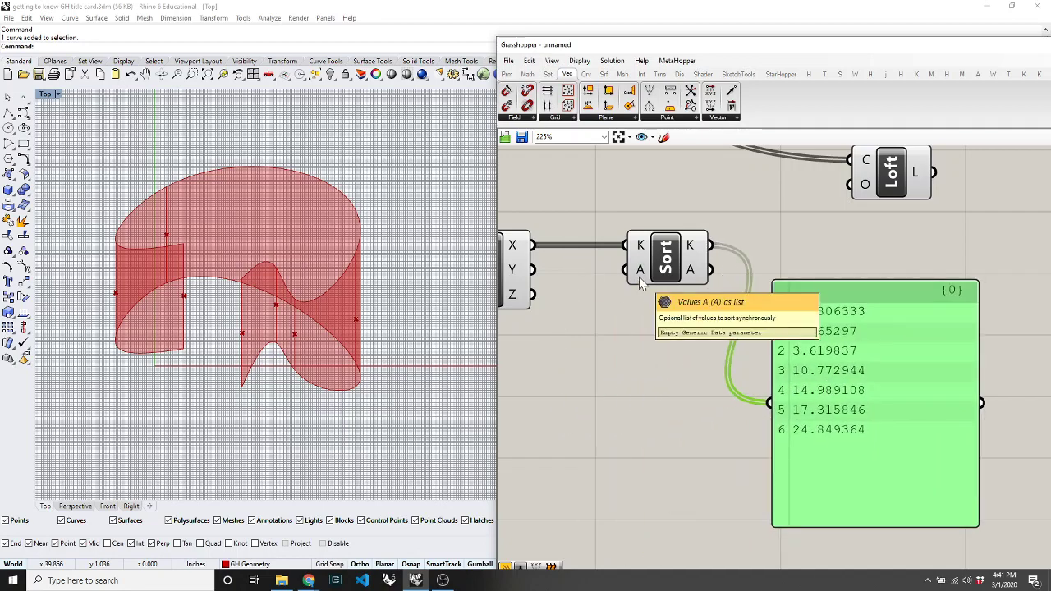
Step: Wire the Pipeline's curves into the Sort List's A input and show its A output in the widened Panel
scroll(684, 359, "down", 4)
scroll(545, 278, "up", 4)
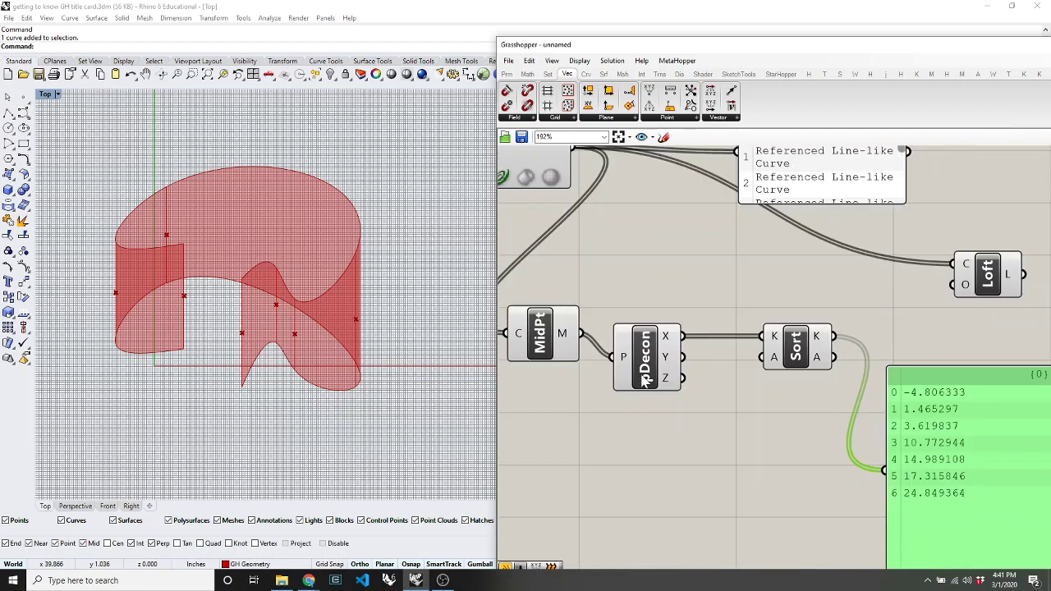
mouse_move(674, 342)
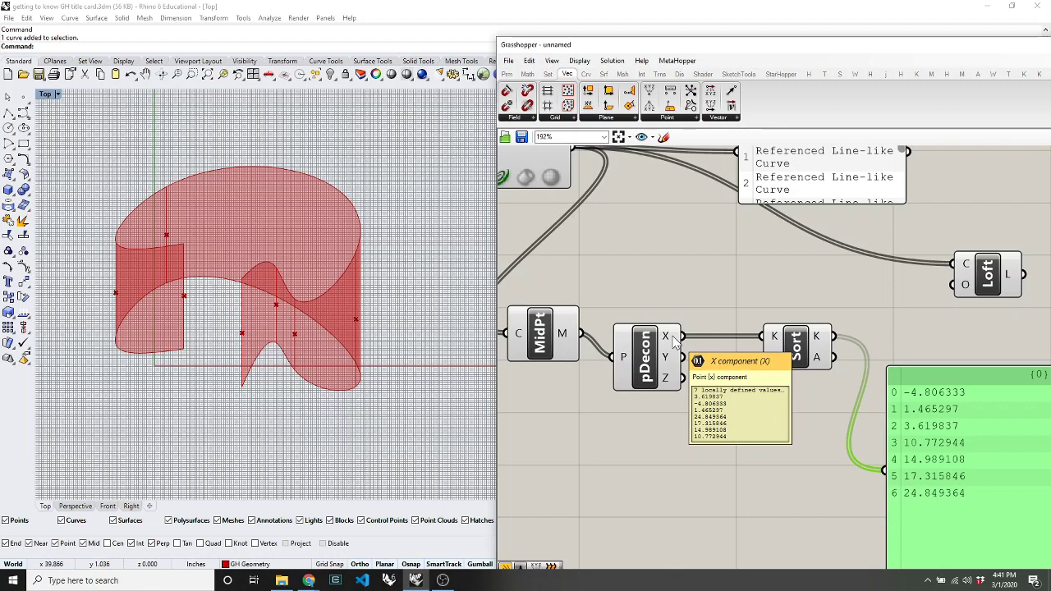
scroll(589, 312, "down", 1)
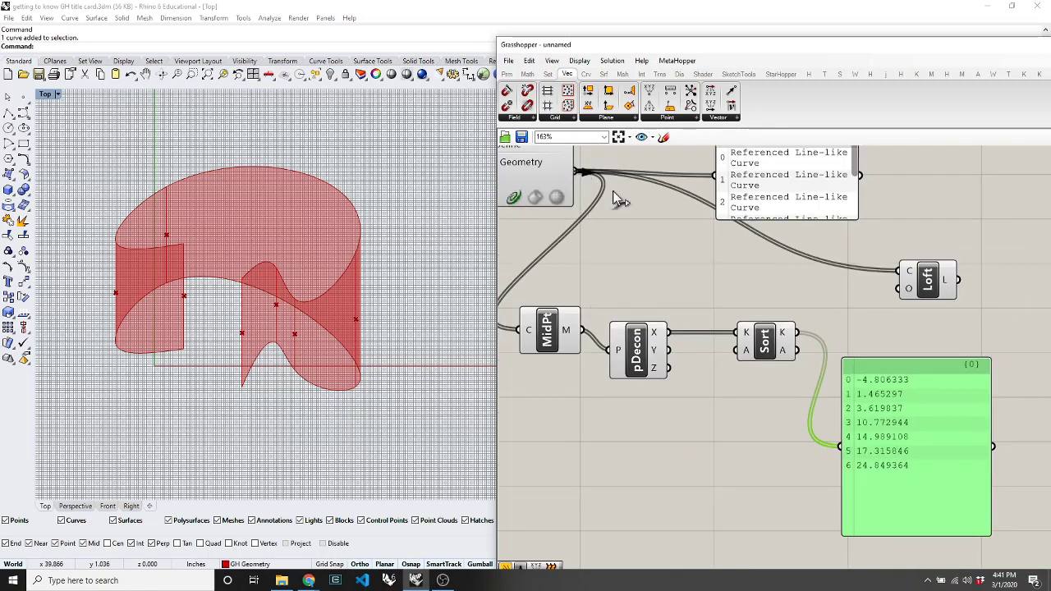
left_click_drag(620, 201, 734, 351)
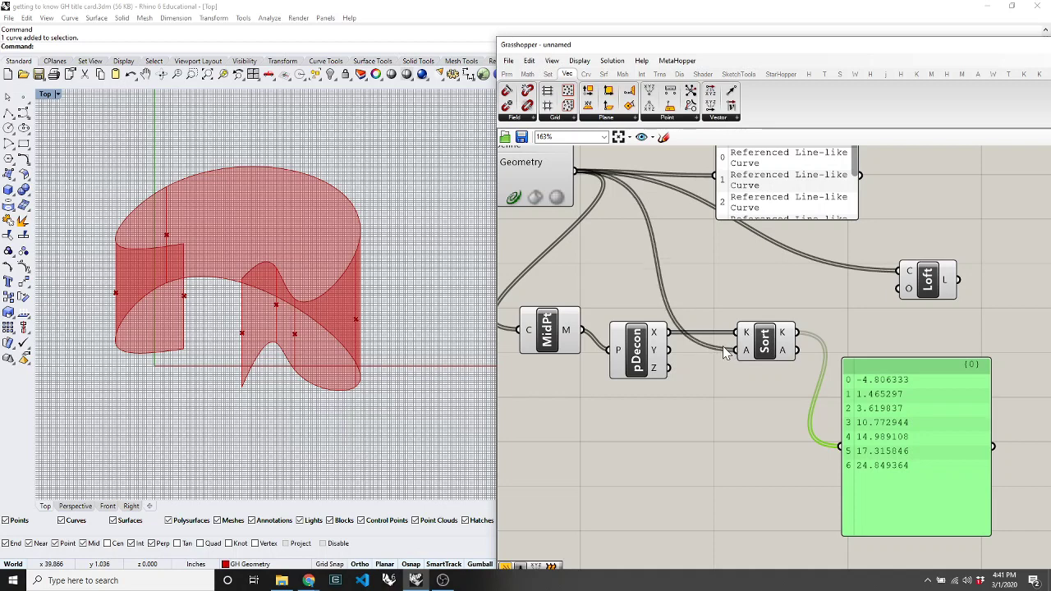
left_click_drag(796, 352, 831, 451)
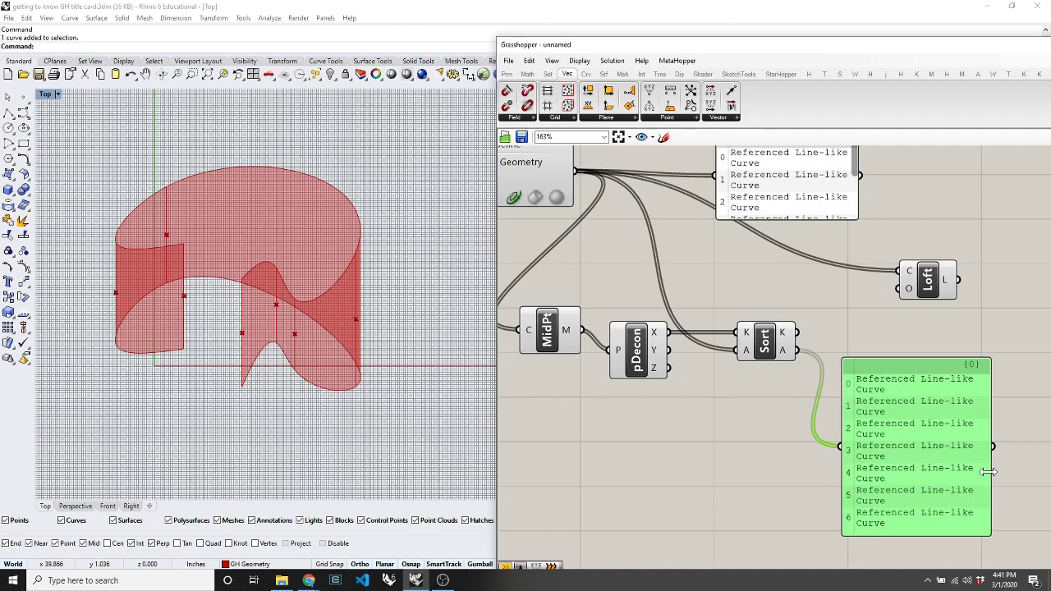
left_click_drag(988, 471, 1044, 474)
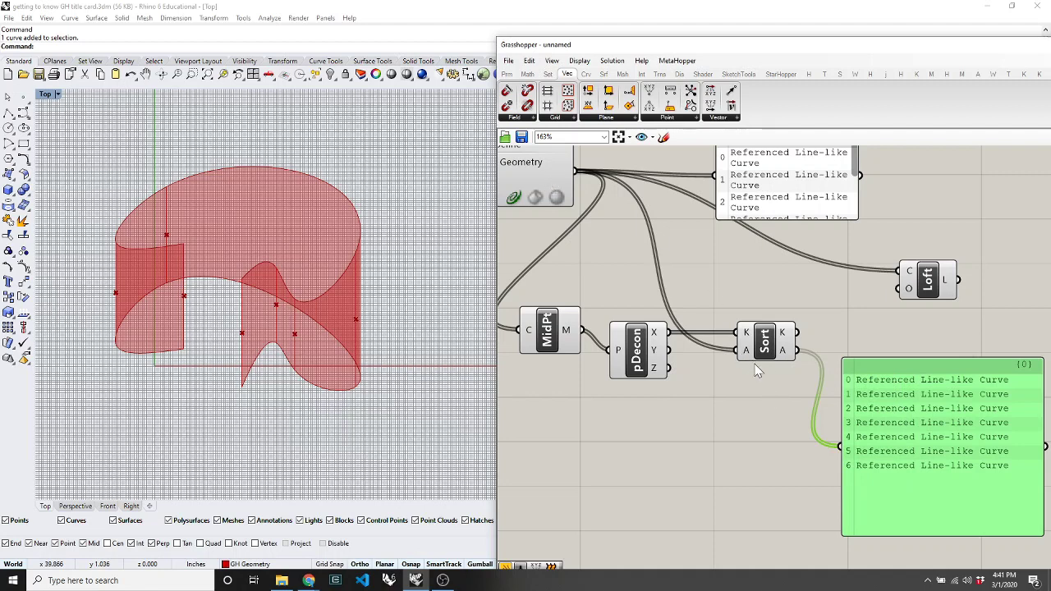
Step: Connect the Sort List's A output to the Loft's curves input, replacing the direct Pipeline connection
mouse_move(749, 364)
mouse_move(745, 334)
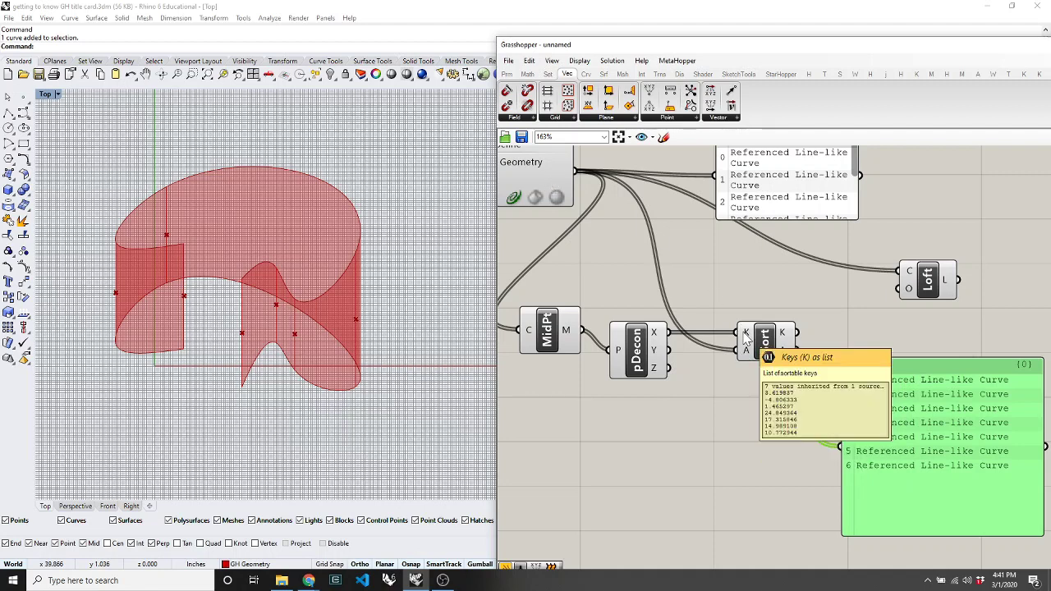
left_click_drag(786, 287, 513, 383)
left_click(689, 425)
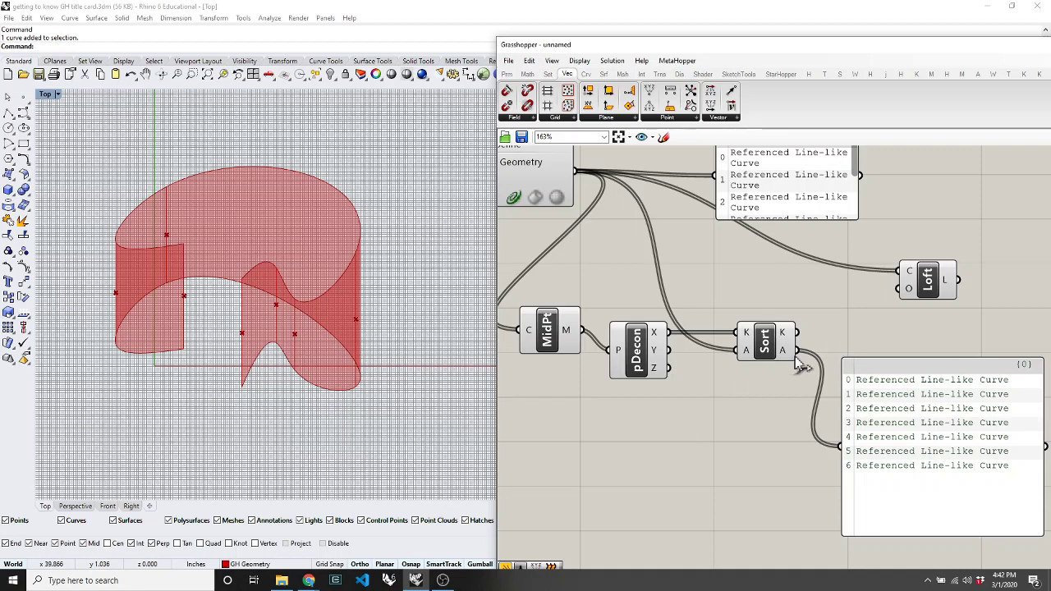
left_click_drag(796, 355, 897, 271)
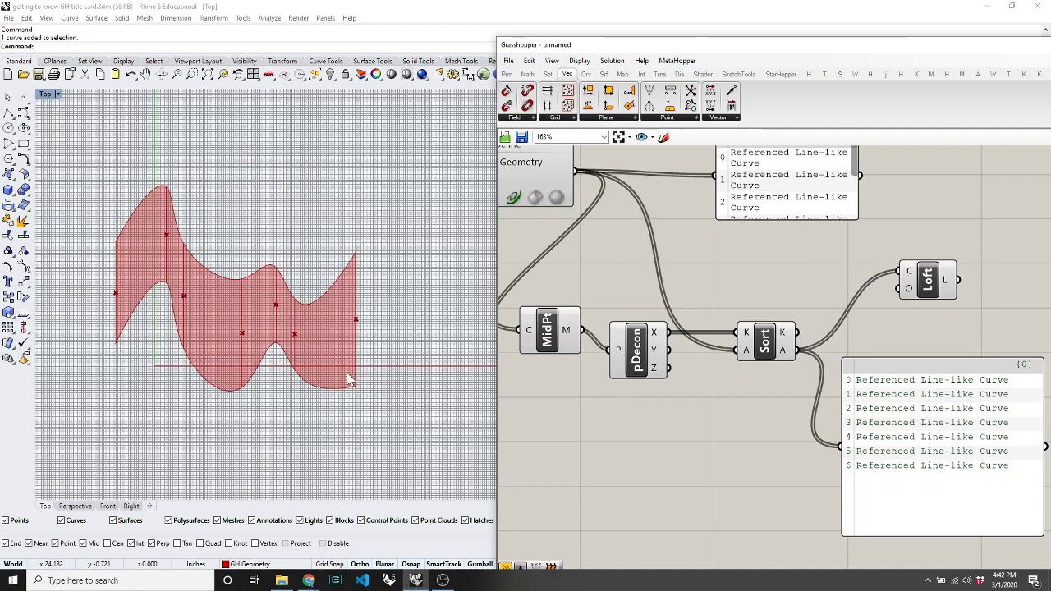
Step: In Rhino, move the fourth line past the last line of the row and shift the first line upward
left_click(214, 324)
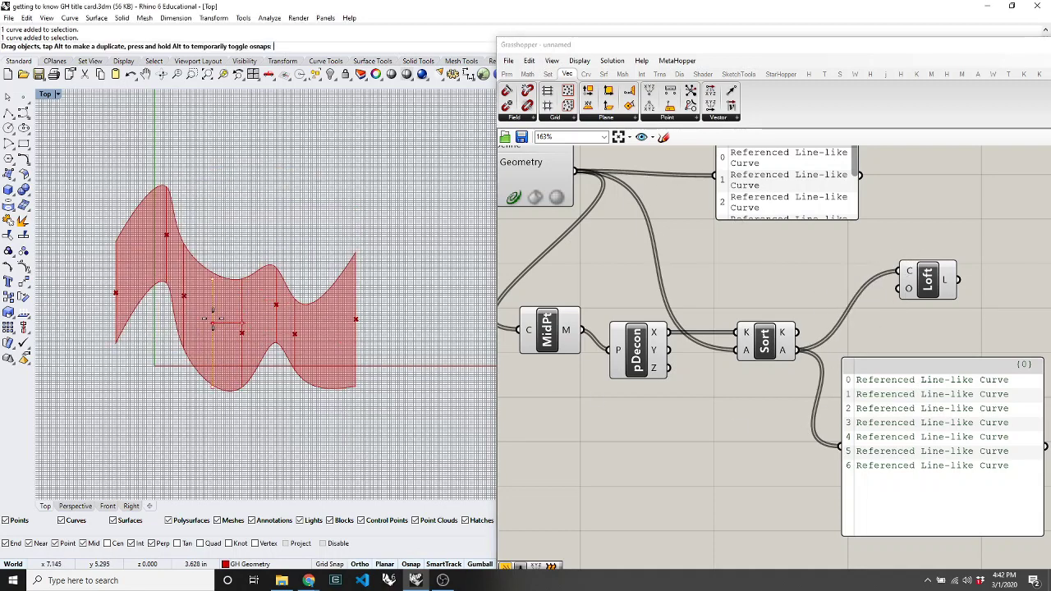
left_click_drag(214, 322, 470, 338)
left_click(358, 346)
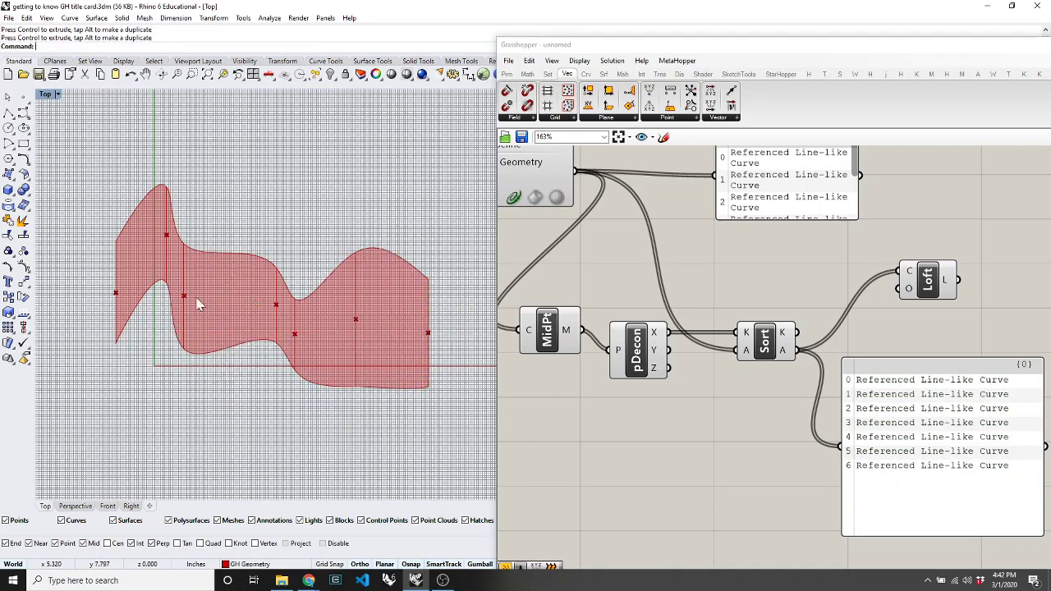
left_click(116, 310)
left_click_drag(116, 255, 116, 232)
left_click(303, 338)
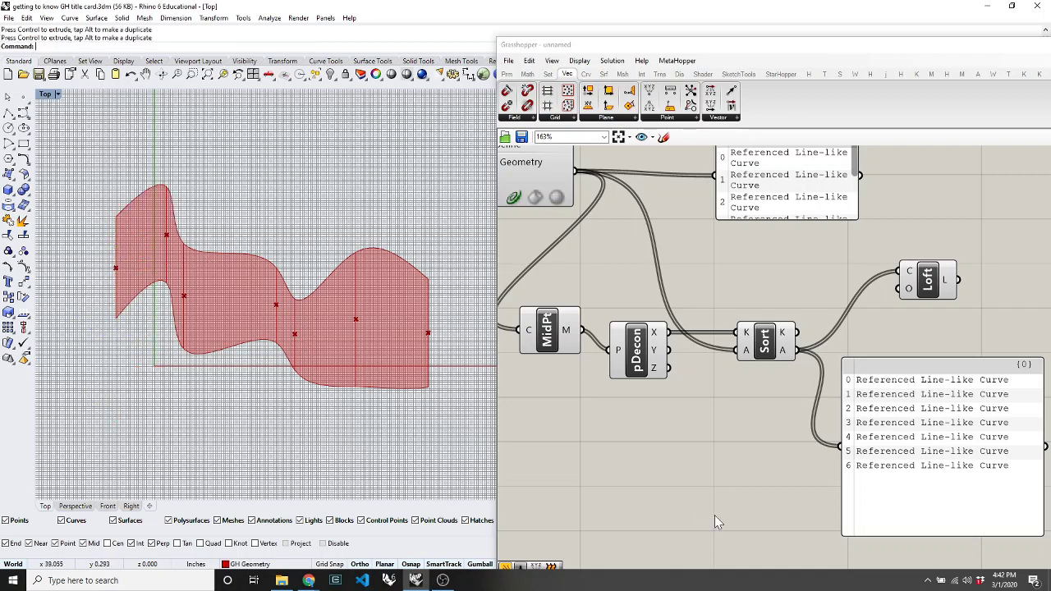
Step: In Grasshopper, move the Pipeline component farther away from the components it feeds
left_click(775, 394)
scroll(921, 295, "down", 3)
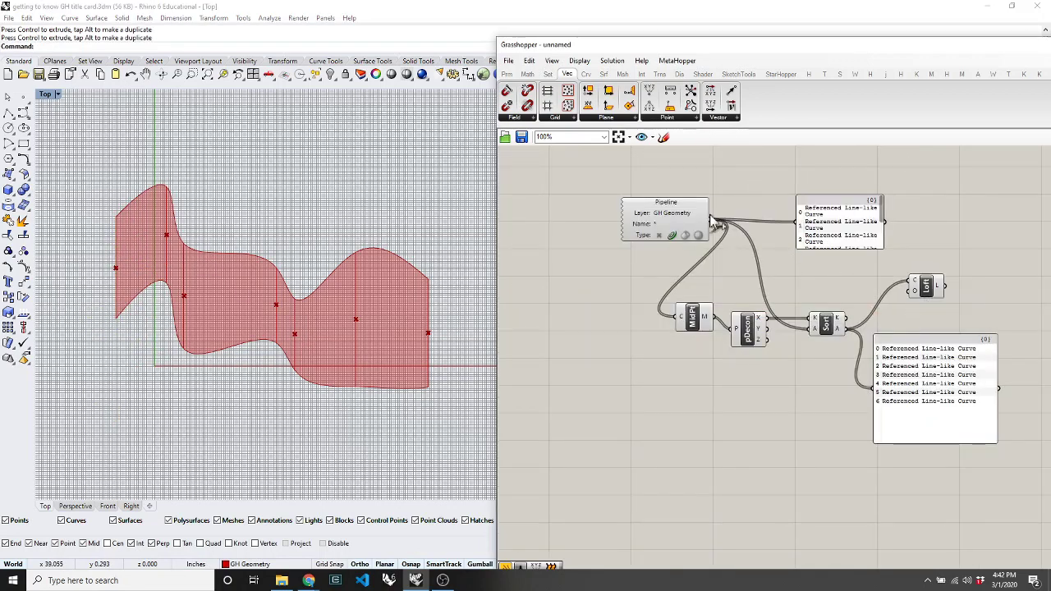
left_click_drag(676, 215, 593, 239)
left_click(657, 229)
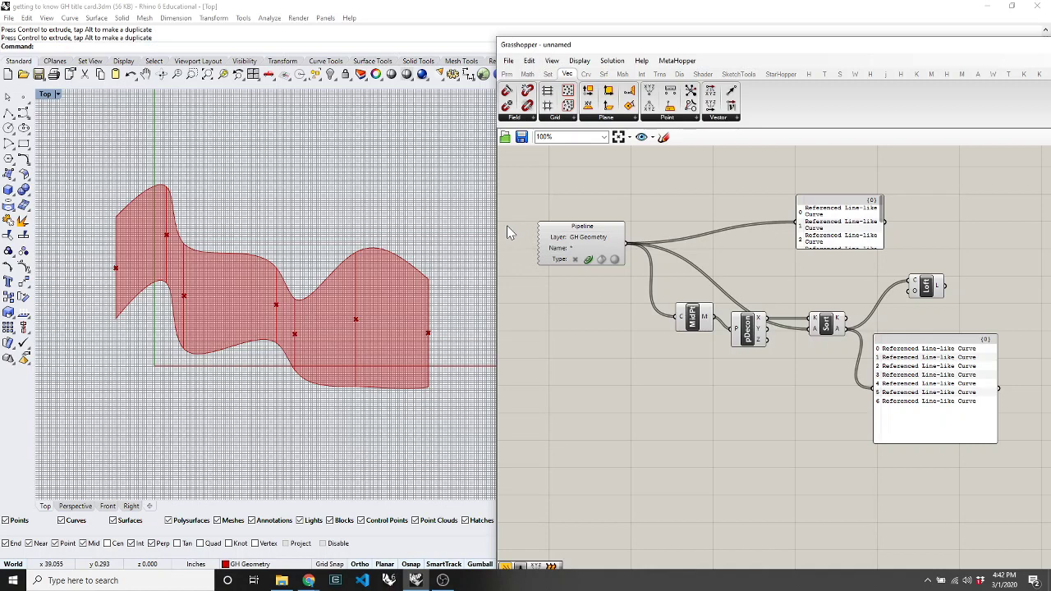
Step: Run the Testpackagemanager command in Rhino and move the Package Manager window so it is fully on screen
left_click(234, 183)
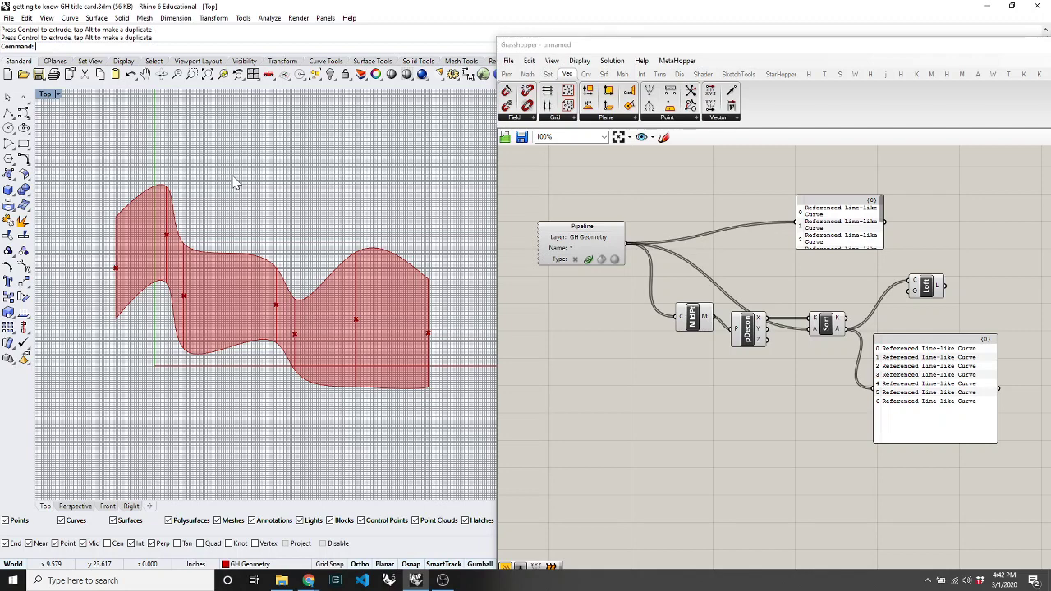
type("Test")
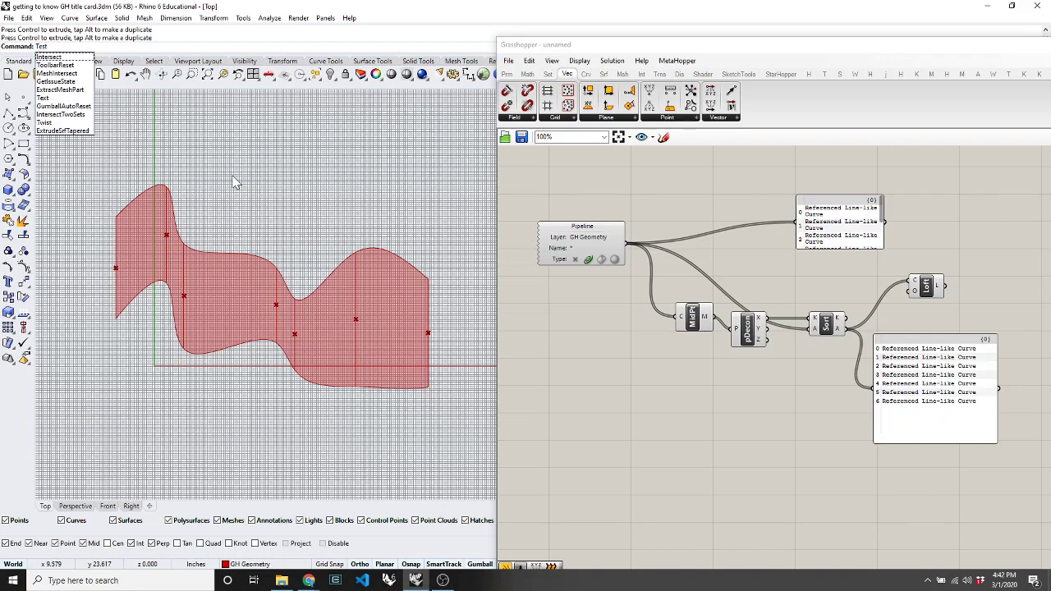
type("packagemanager")
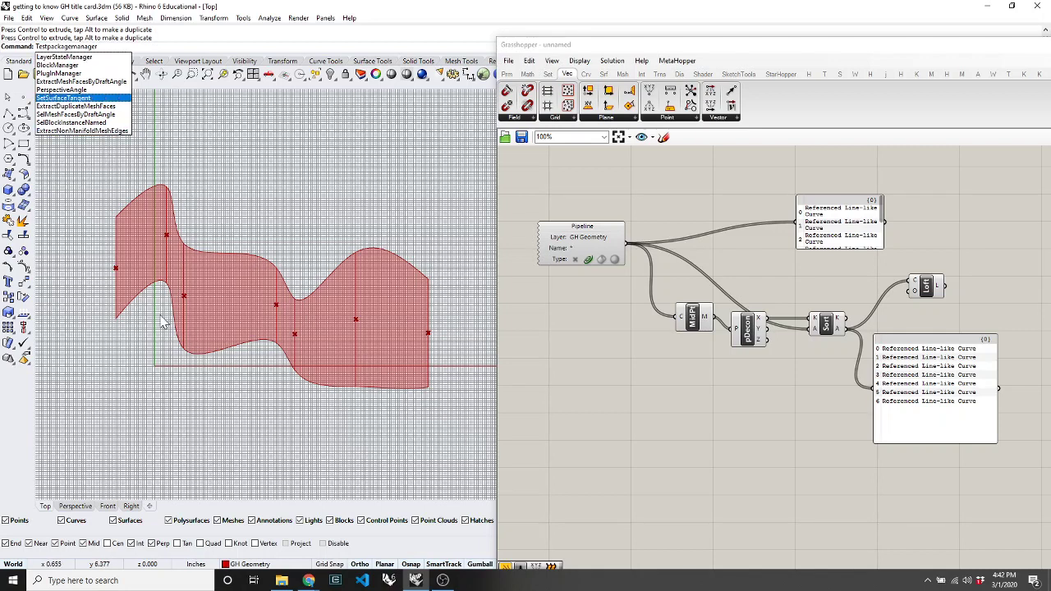
key("Return")
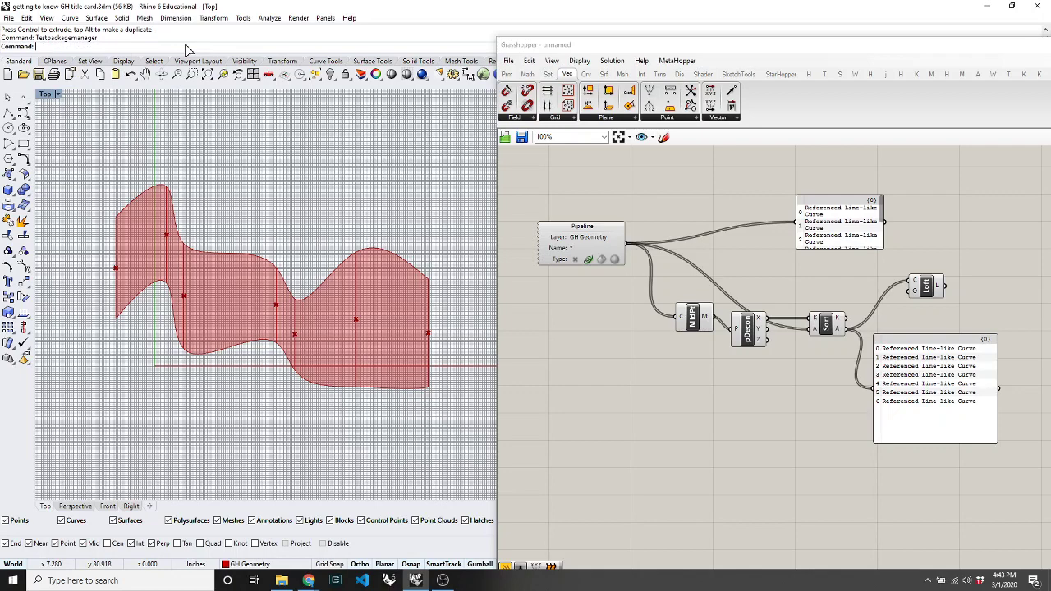
left_click(533, 45)
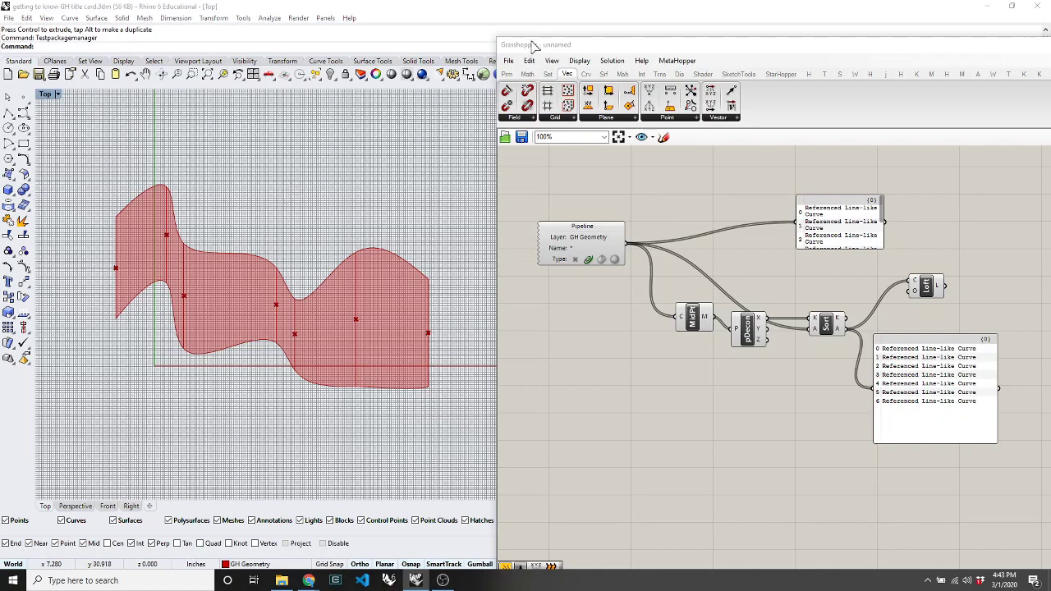
left_click_drag(624, 111, 501, 20)
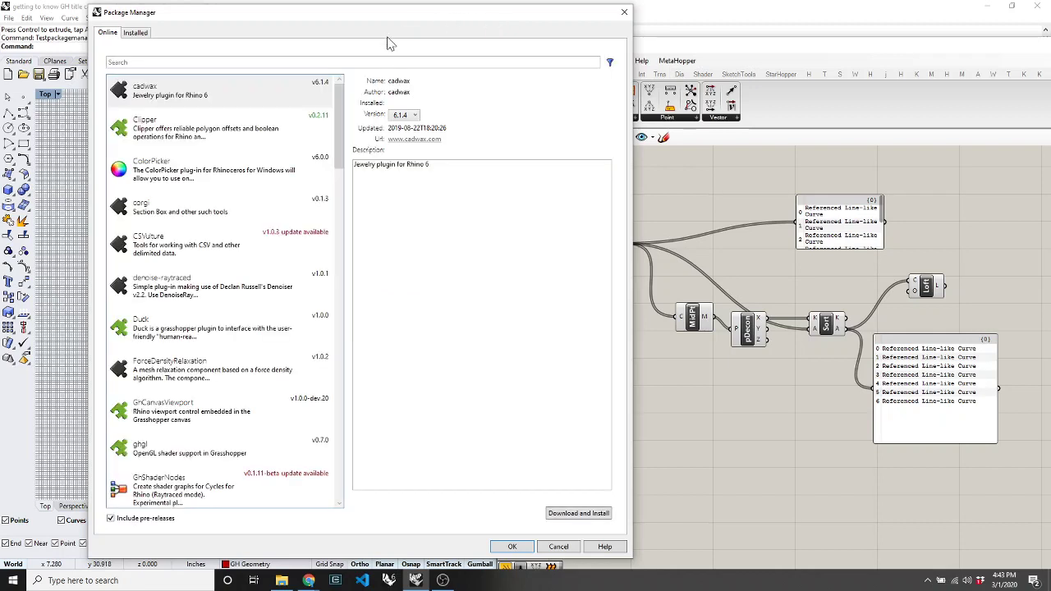
Step: Search the online packages for "human", view the human package's details, and close the Package Manager
left_click(386, 66)
type("human")
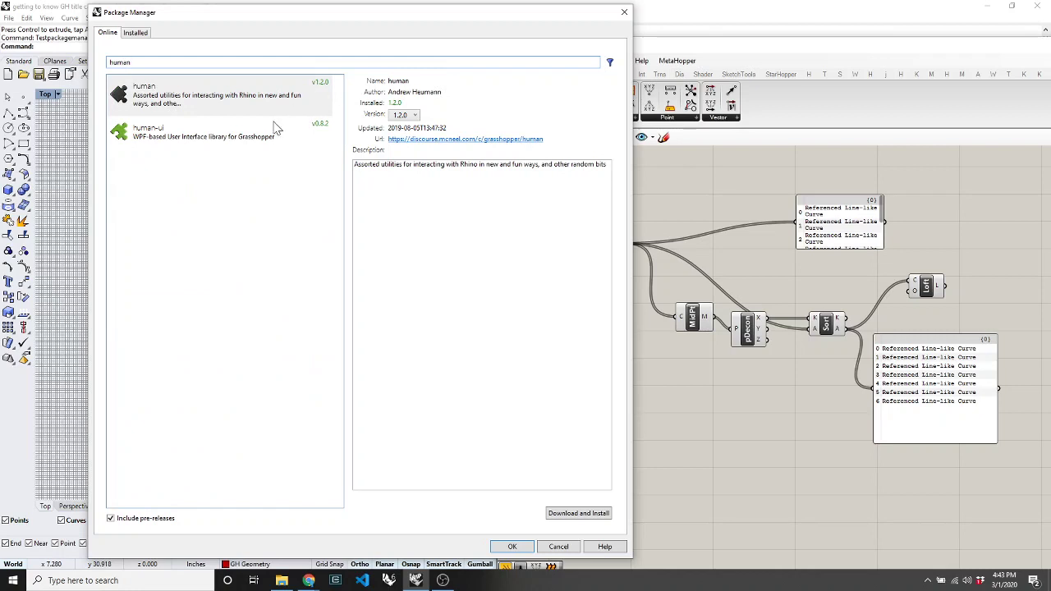
left_click(247, 109)
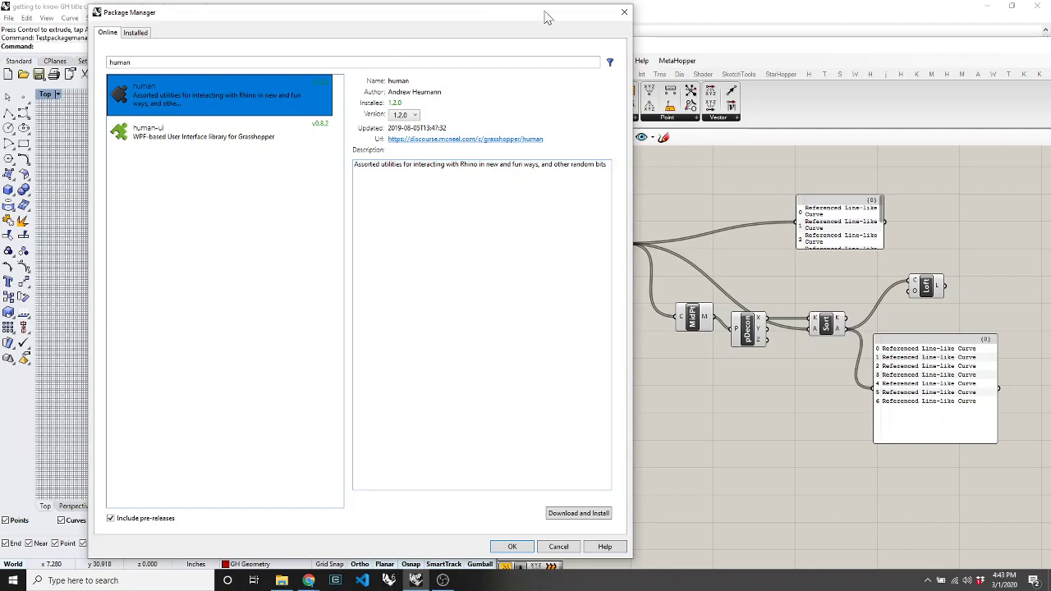
left_click(624, 13)
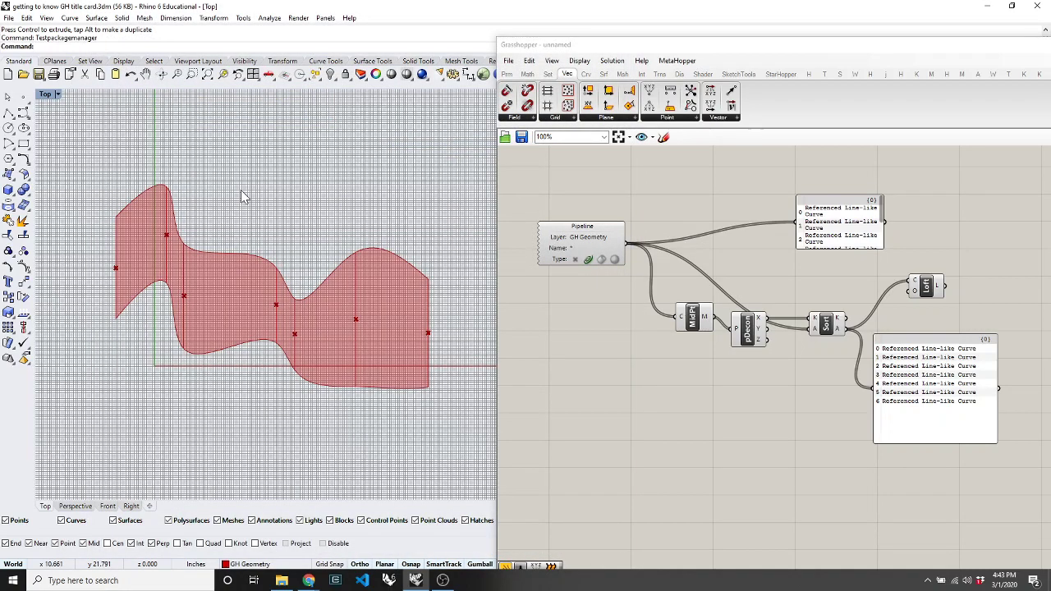
Step: Try the Packagemanager command, reopen the Package Manager with Testpackagemanager, look through the online packages, and close it
type("Packagemanager")
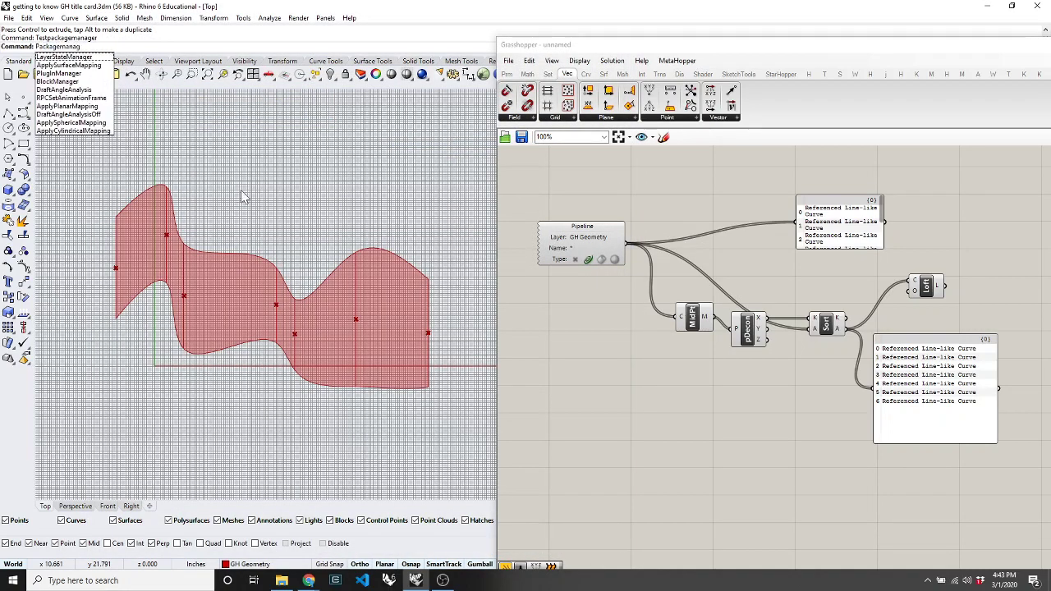
key("Return")
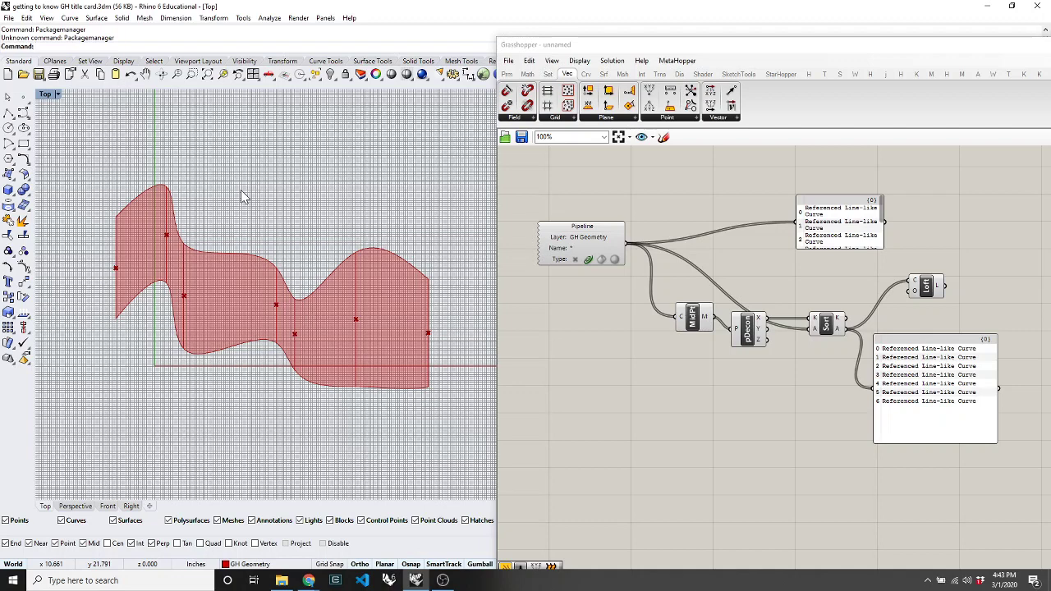
type("Test")
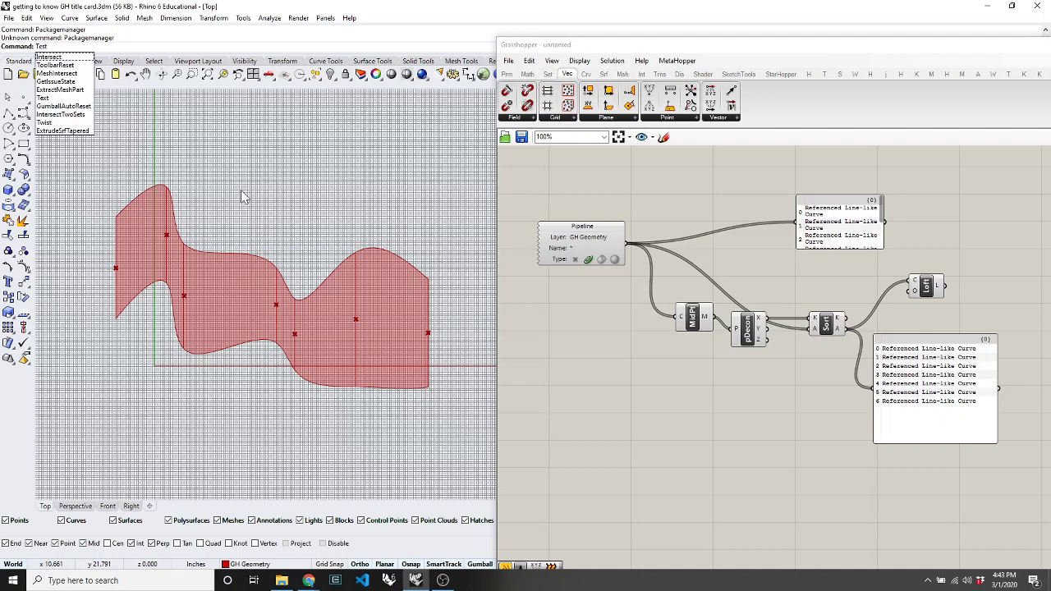
type("packagemana")
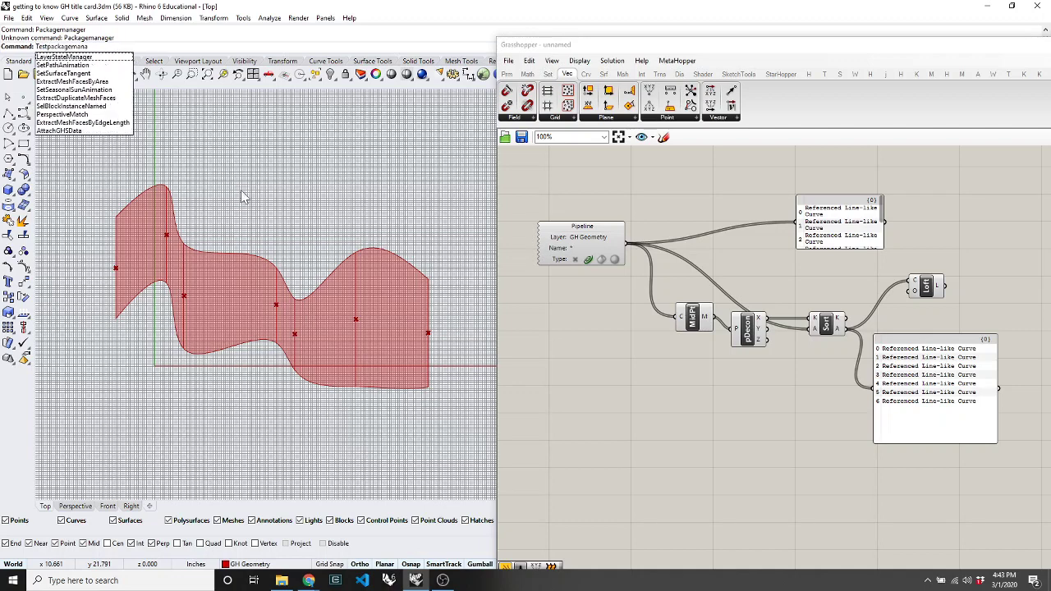
type("ger")
key("Return")
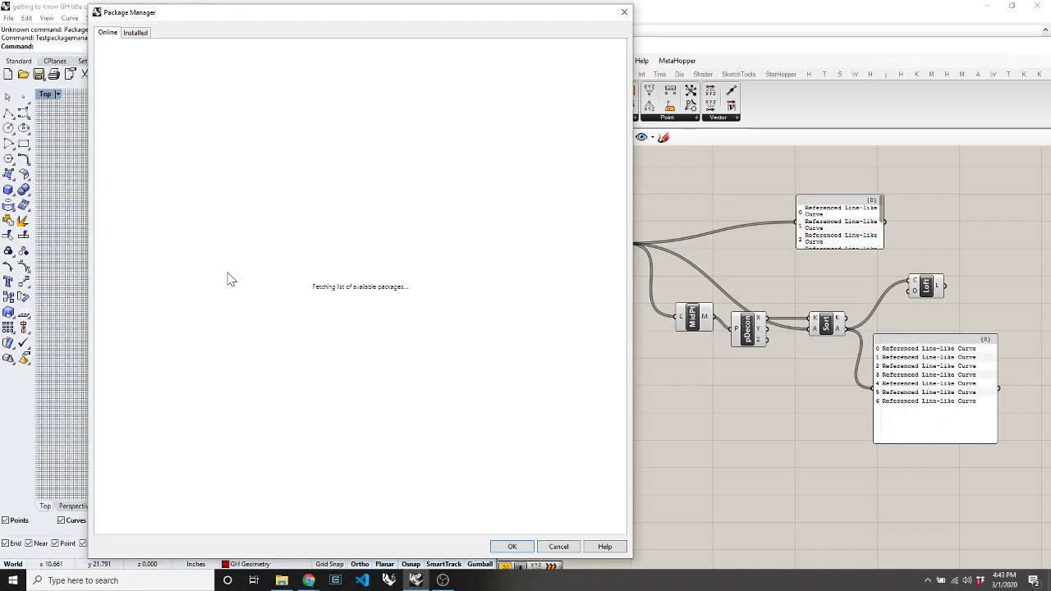
scroll(230, 280, "down", 15)
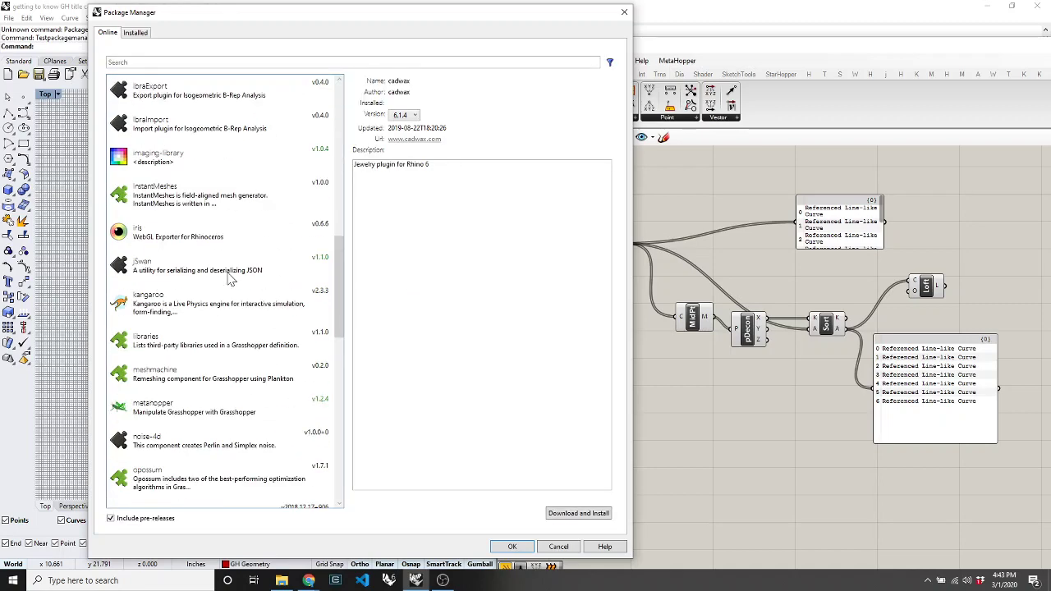
left_click(624, 11)
Step: Bring up the Human plug-in's components in Grasshopper and reposition the Grasshopper window so it is fully on screen
left_click(839, 75)
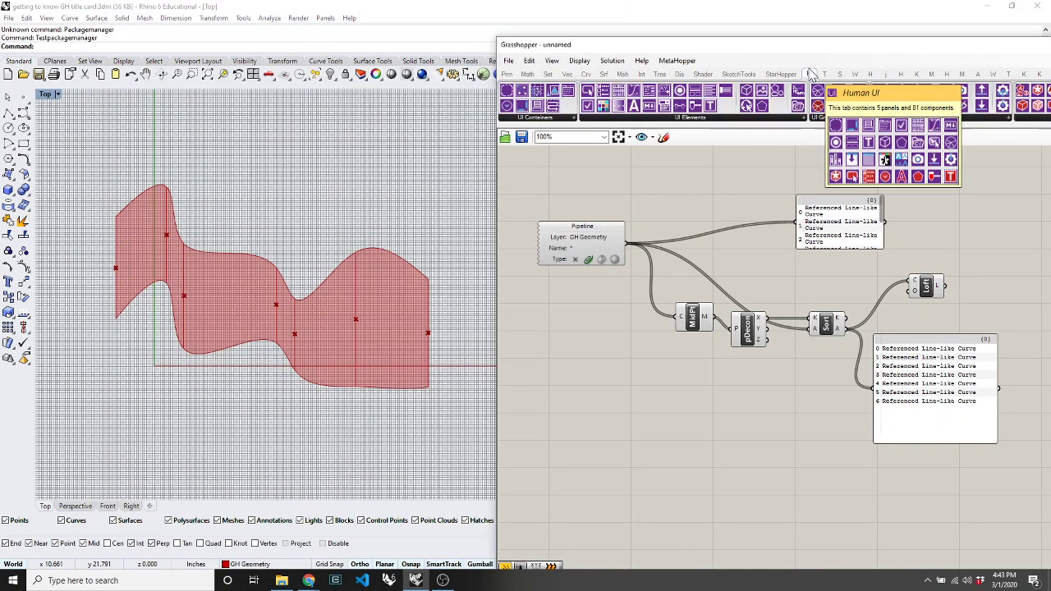
left_click(869, 75)
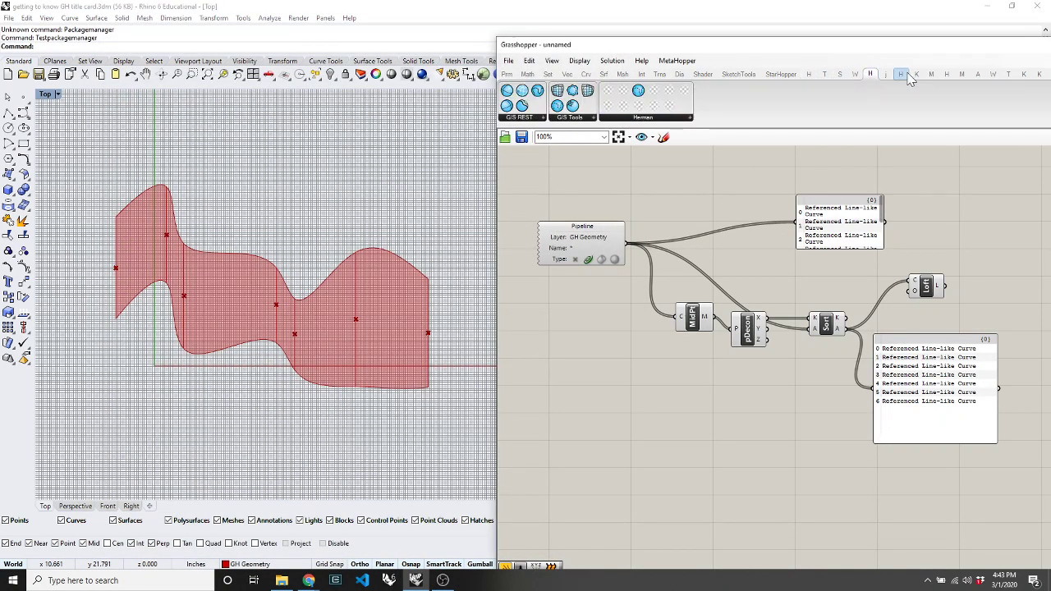
left_click(901, 74)
left_click_drag(874, 39, 661, 23)
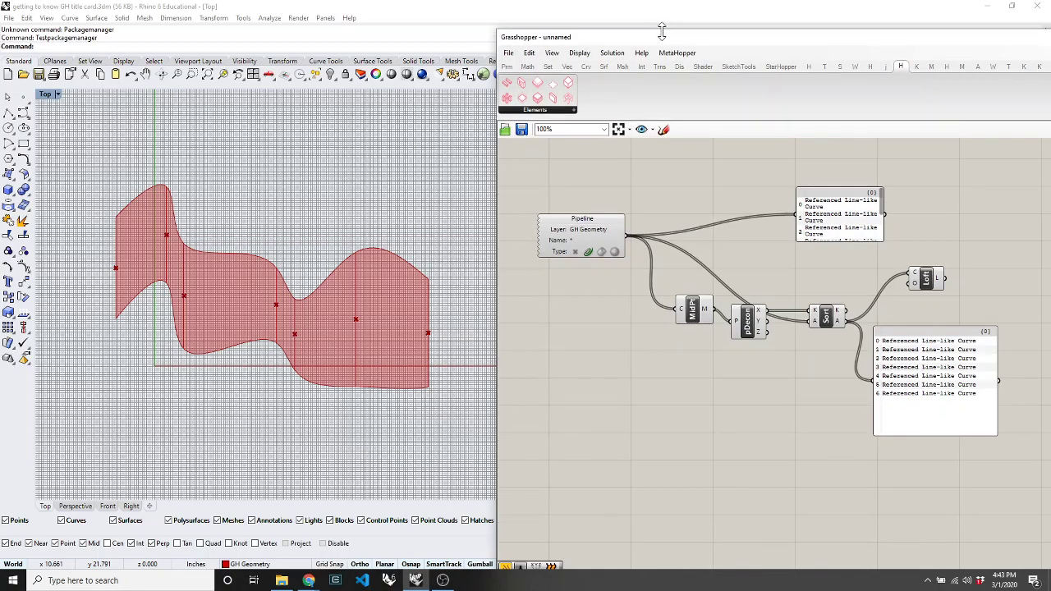
left_click(931, 58)
left_click(947, 59)
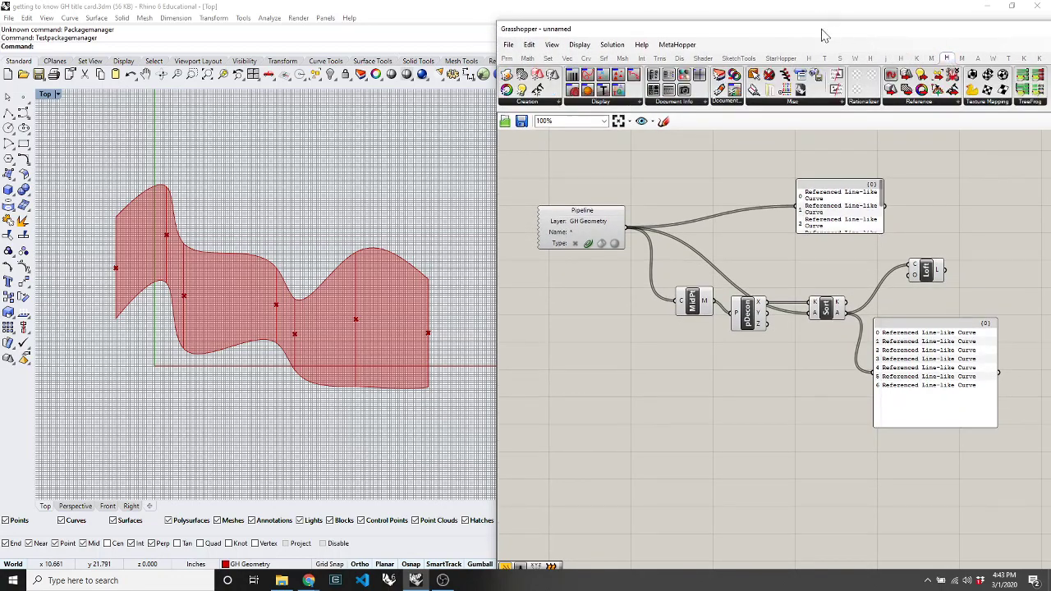
left_click_drag(824, 35, 669, 36)
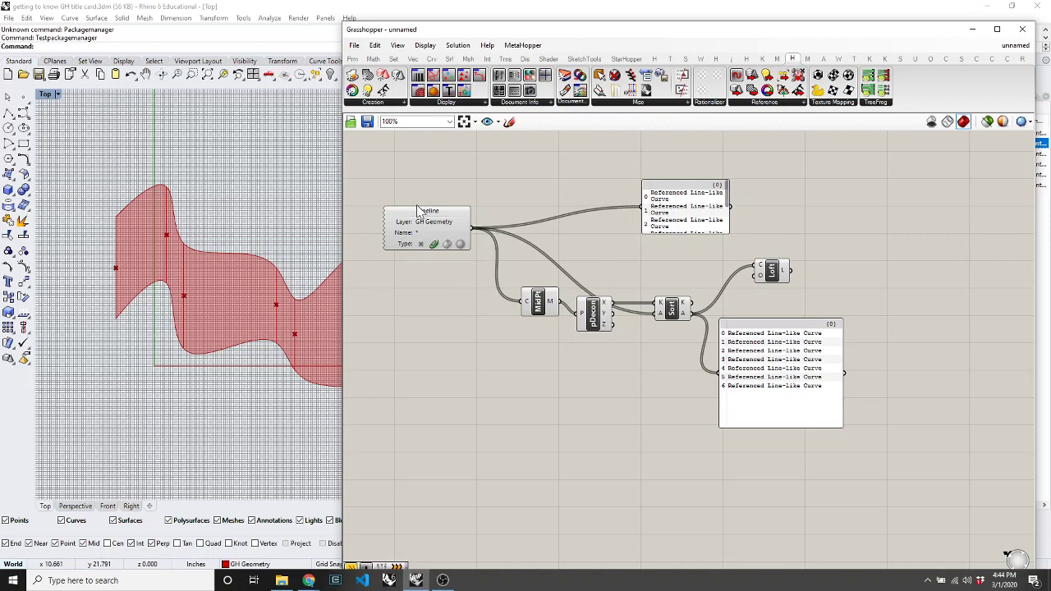
Step: Shift the Pipeline component slightly and place Human's DPipeline component on the canvas below it
mouse_move(442, 235)
left_mouse_down()
mouse_move(473, 240)
mouse_move(444, 247)
mouse_move(458, 241)
left_mouse_up()
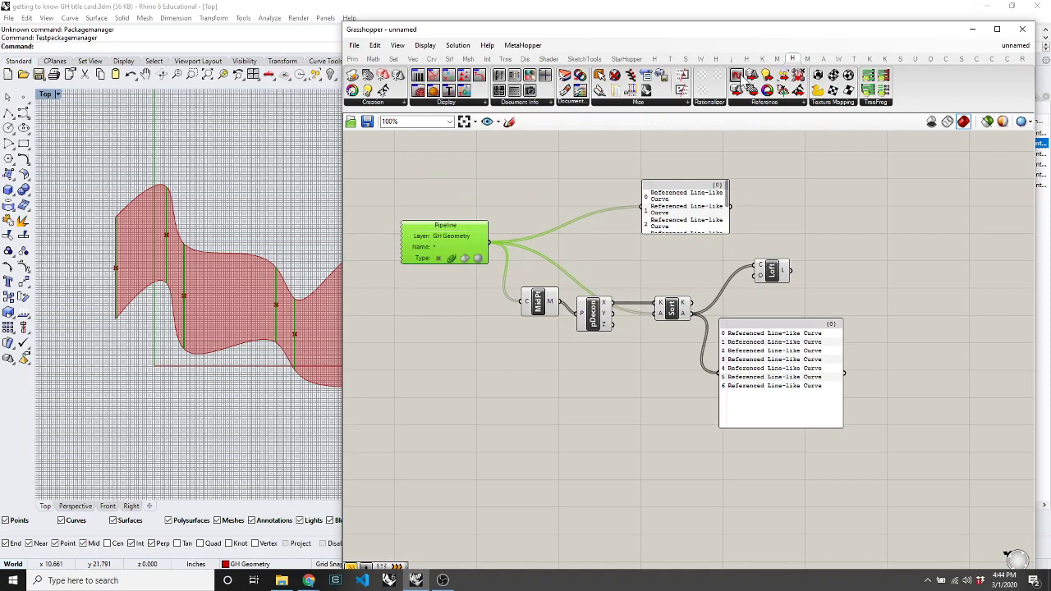
left_click_drag(738, 76, 451, 322)
scroll(421, 314, "up", 2)
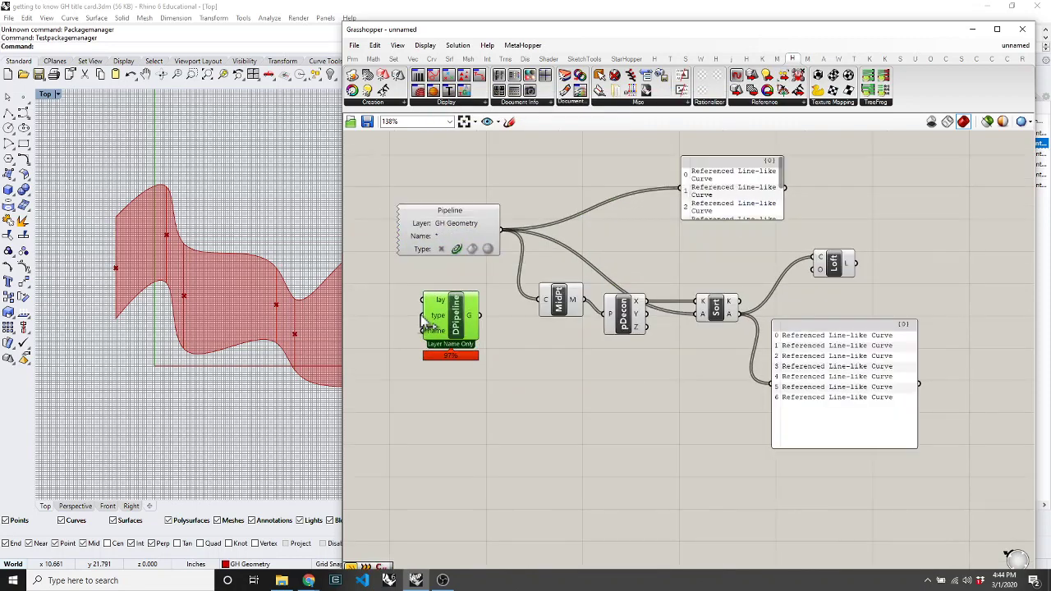
Step: Compare the Pipeline component's Layer, Name and Type settings with the DPipeline component's lay, type and name inputs
double_click(454, 209)
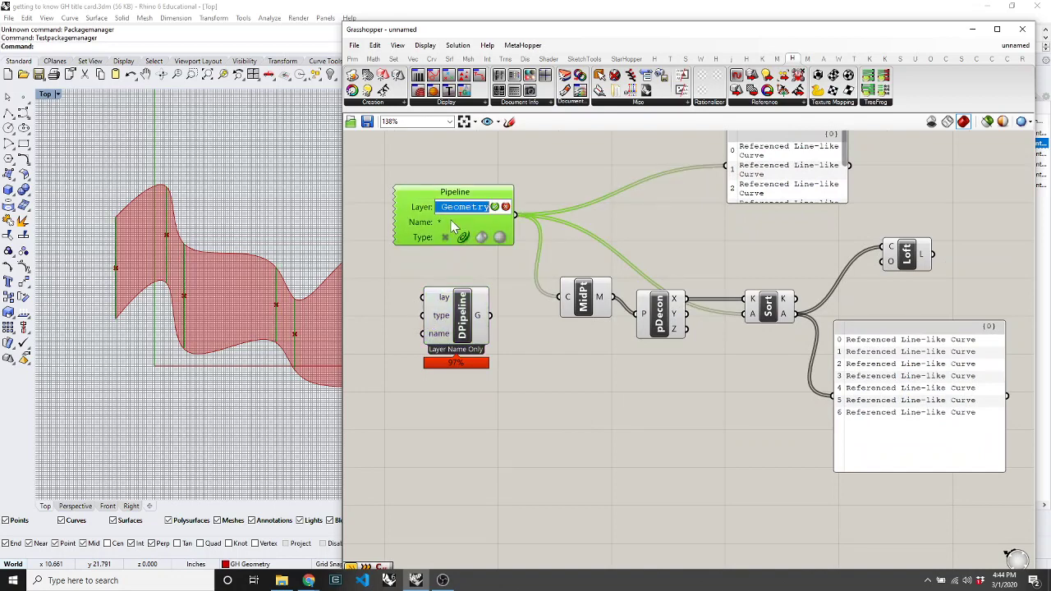
key("Tab")
left_click(434, 279)
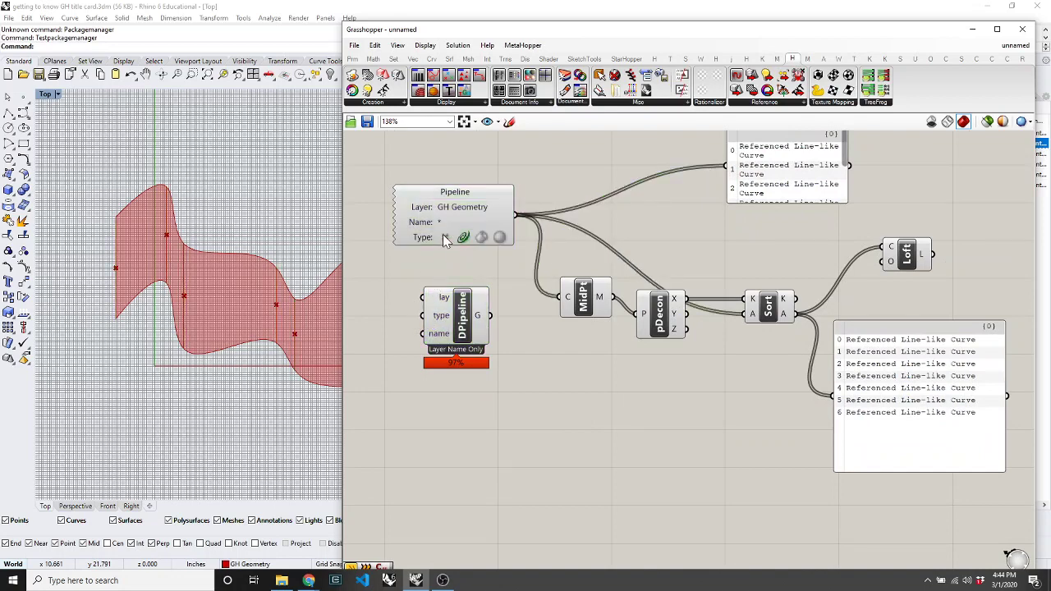
scroll(694, 305, "down", 5)
scroll(601, 303, "up", 7)
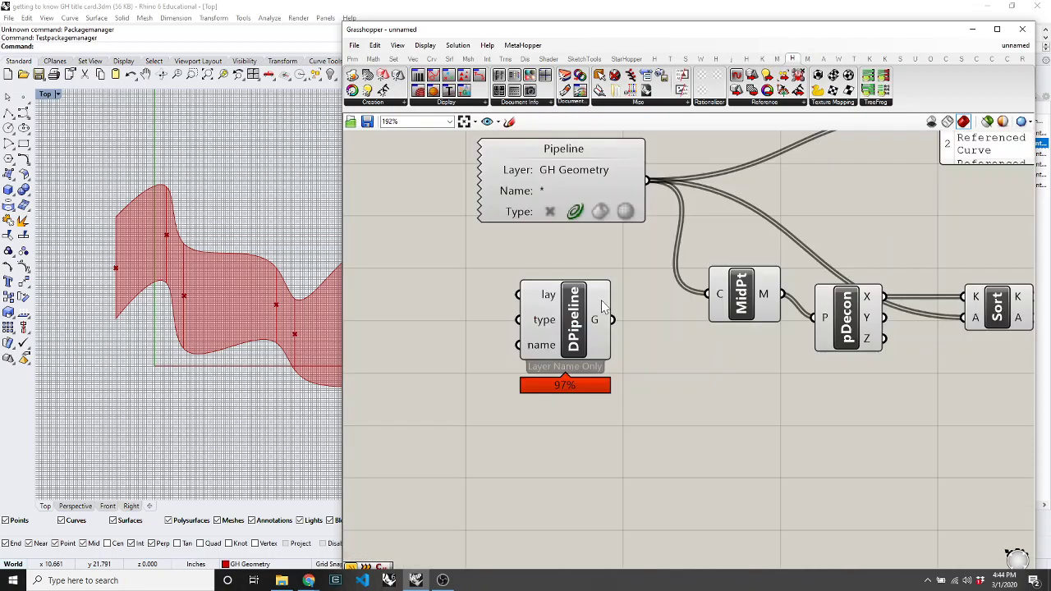
scroll(732, 338, "down", 4)
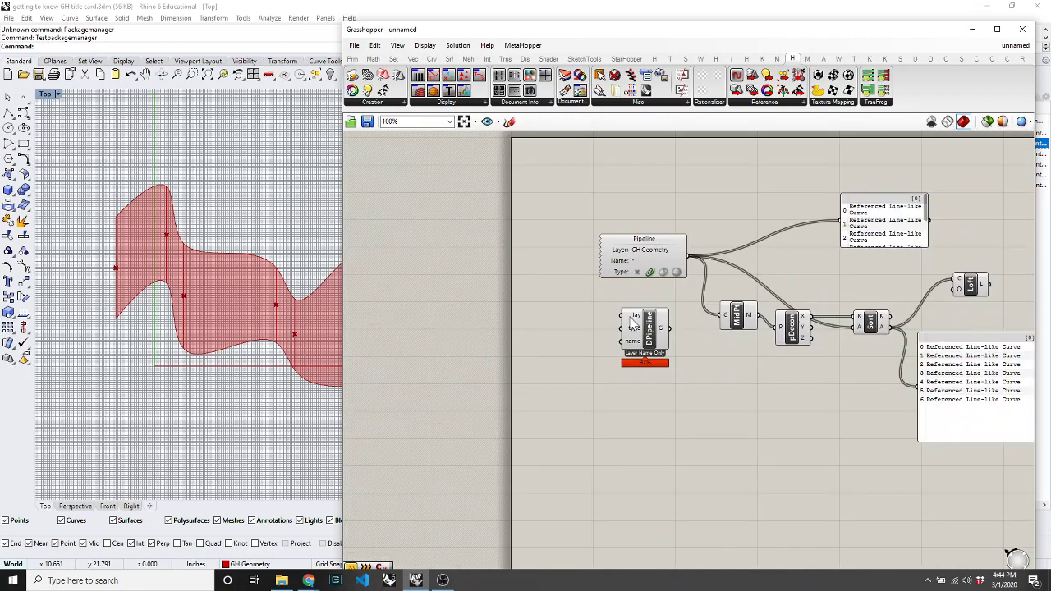
scroll(540, 312, "up", 3)
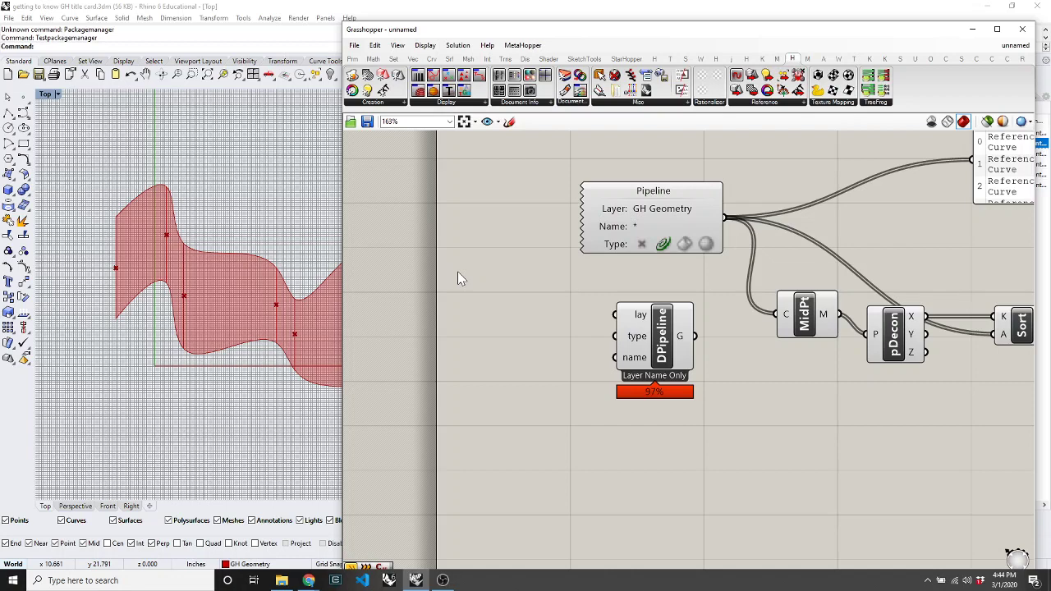
Step: Add Human's Layer Table and Item Selector components before DPipeline, moving DPipeline over to make room
left_click(511, 104)
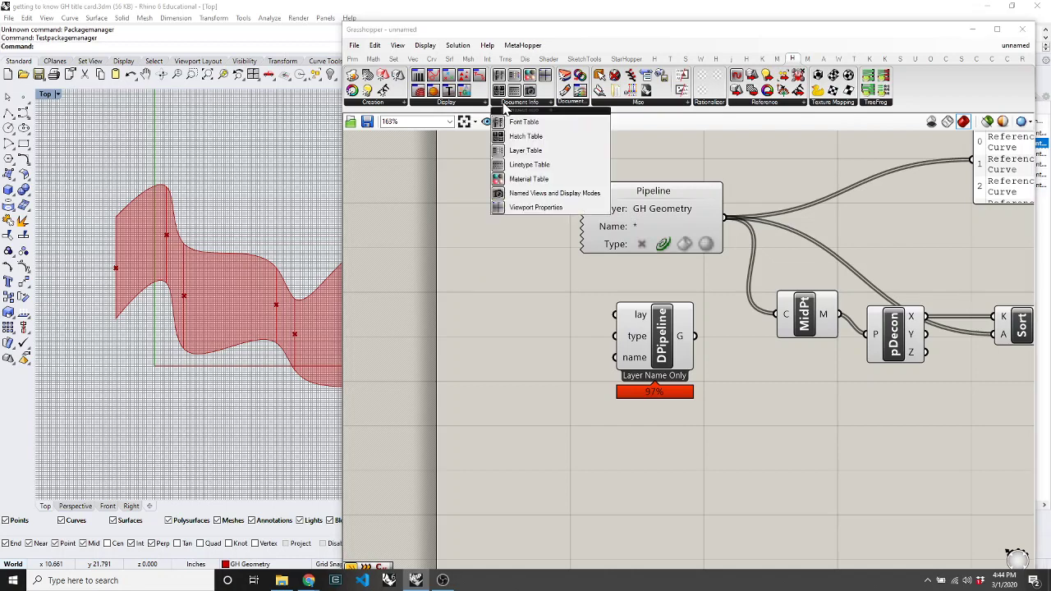
left_click(517, 153)
left_click(457, 379)
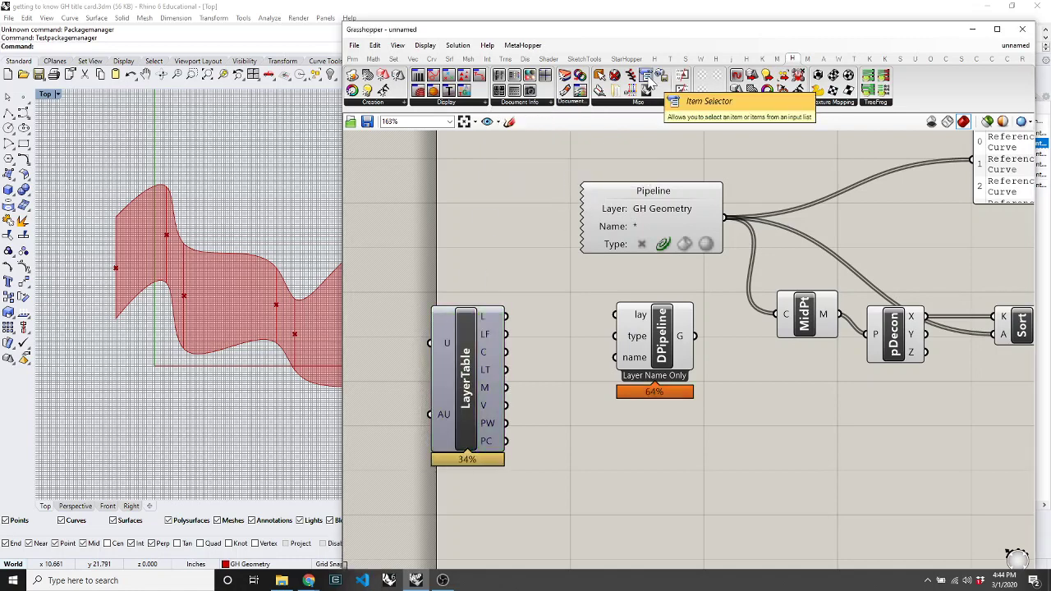
left_click_drag(646, 89, 571, 308)
left_click_drag(637, 327, 671, 327)
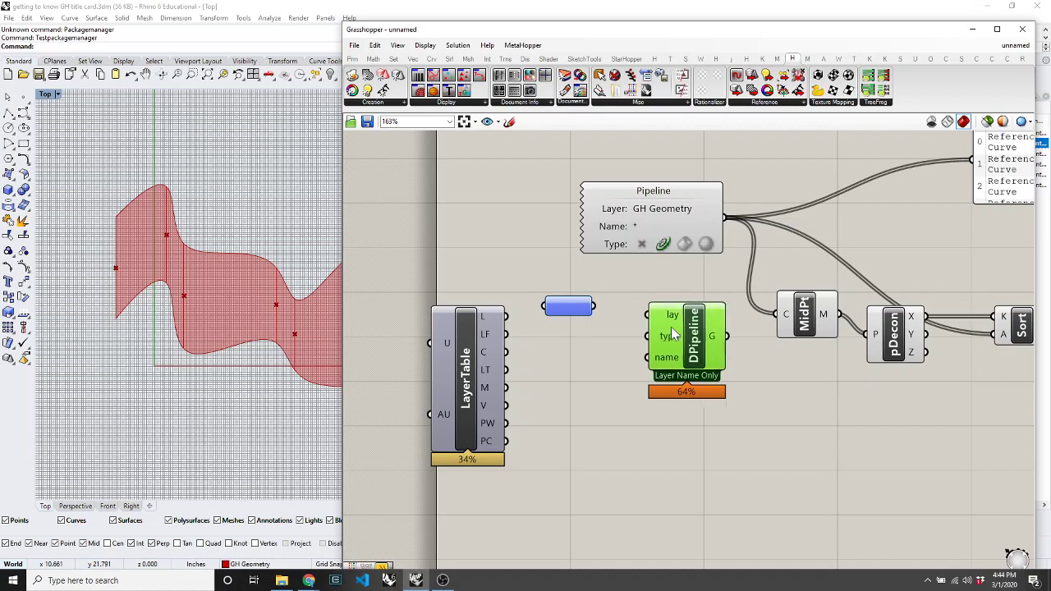
left_click(577, 327)
Step: Connect the Layer Table's L output to the Item Selector and open its list of layer names
mouse_move(489, 322)
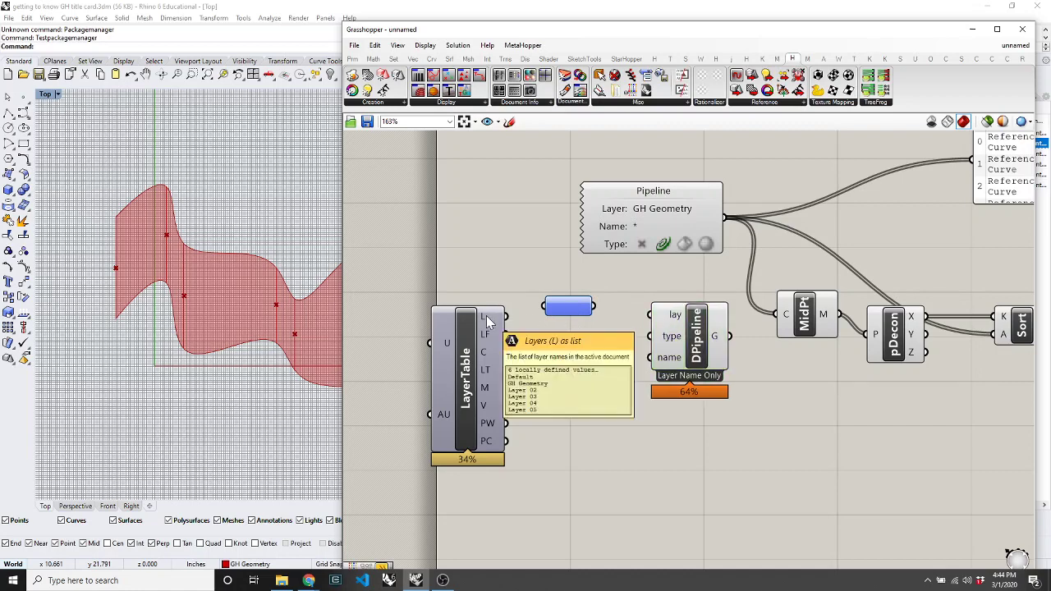
left_click_drag(505, 317, 575, 310)
left_click(610, 308)
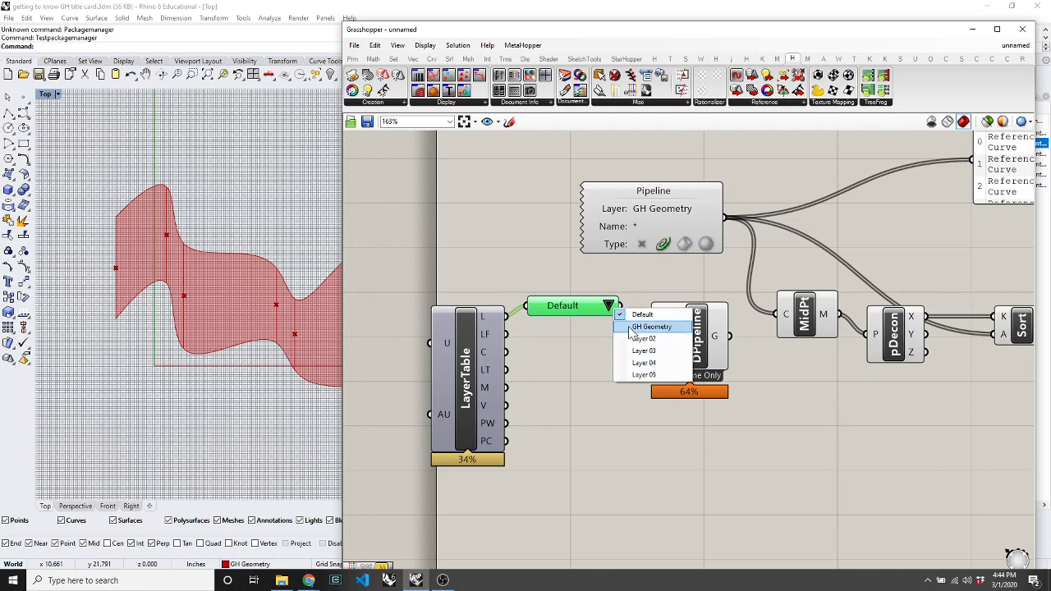
Step: Connect the Item Selector to DPipeline's lay input and to a new panel placed below DPipeline
double_click(605, 437)
type("//")
key("Return")
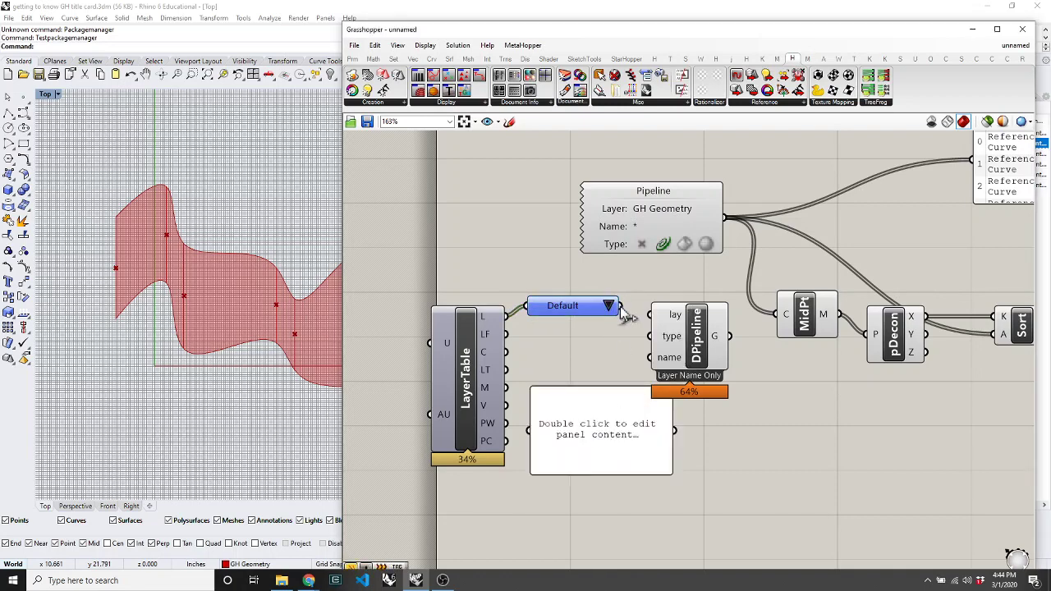
left_click_drag(623, 306, 529, 430)
left_click(613, 445)
left_click_drag(613, 445, 717, 467)
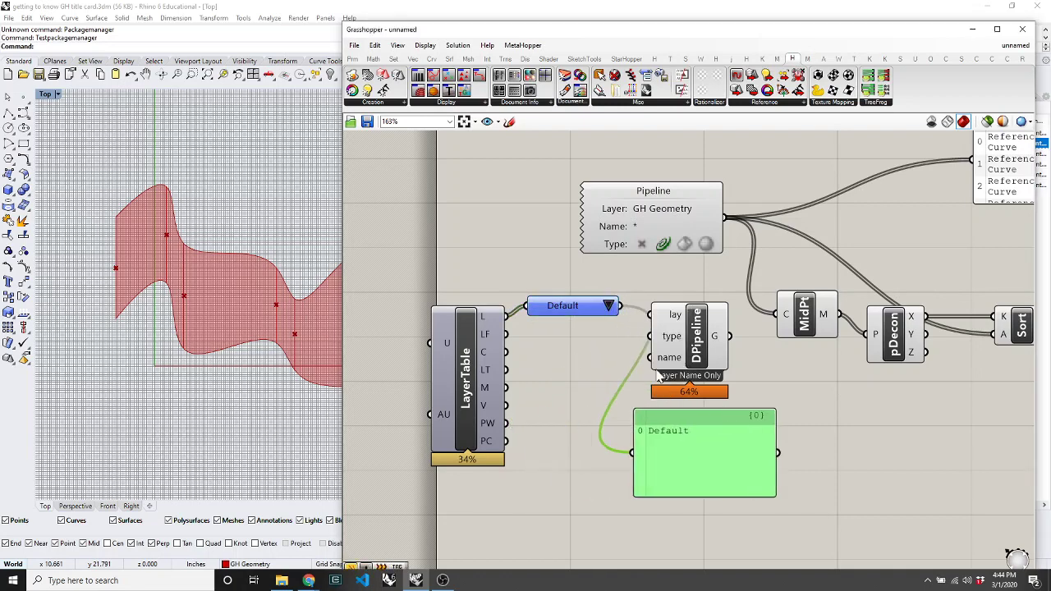
Step: Choose GH Geometry in the Item Selector and line up the selector and DPipeline so their wire runs straight
left_click(610, 307)
left_click(637, 321)
left_click(559, 305)
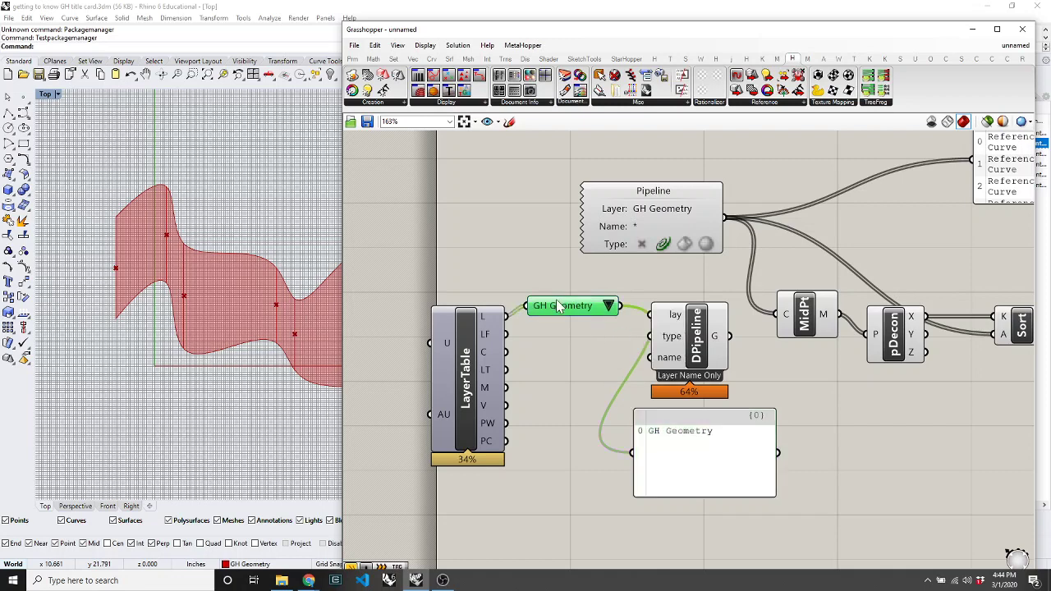
left_click_drag(558, 305, 561, 321)
left_click(559, 358)
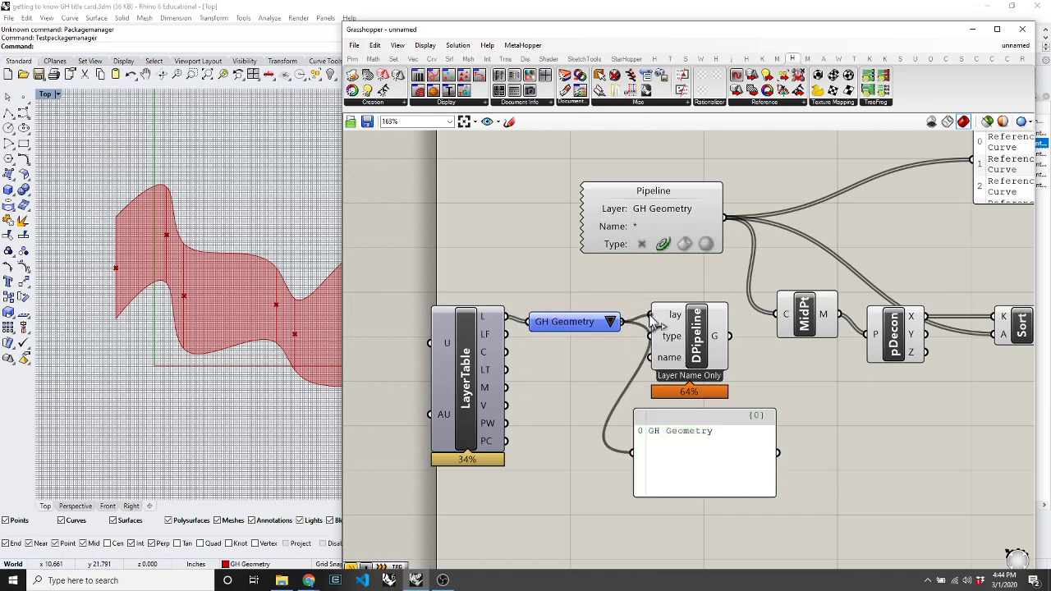
left_click_drag(682, 328, 694, 335)
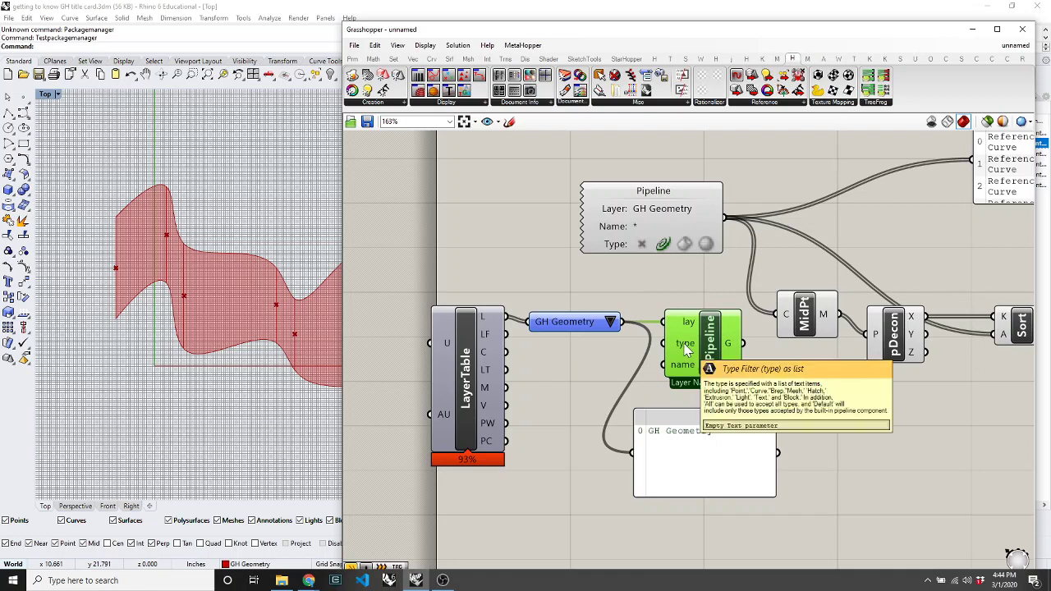
Step: Add a panel containing the text Curve below the Item Selector
double_click(580, 366)
type("\"C")
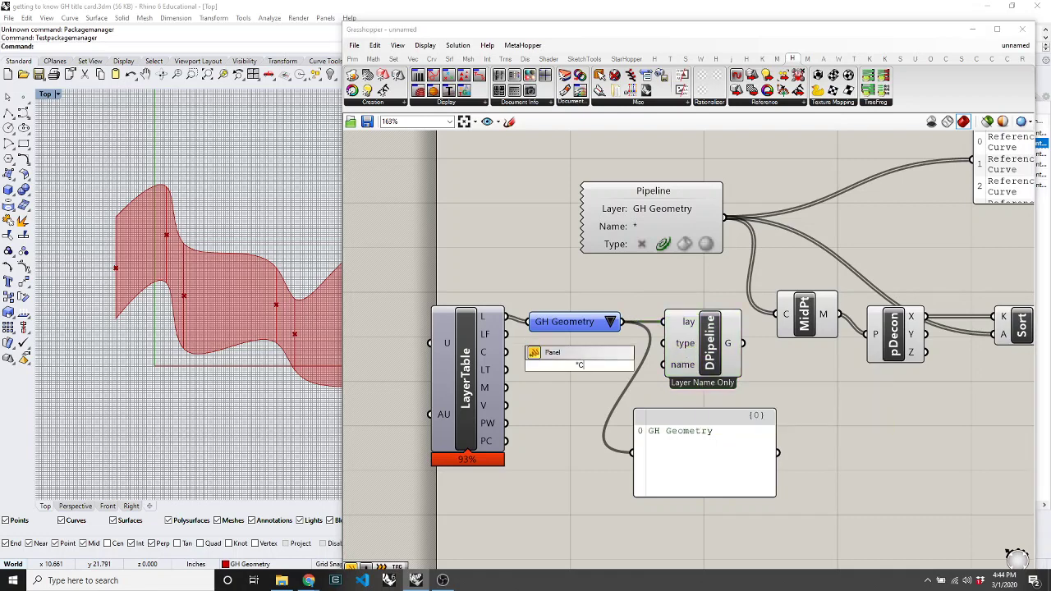
type("urve")
key("Return")
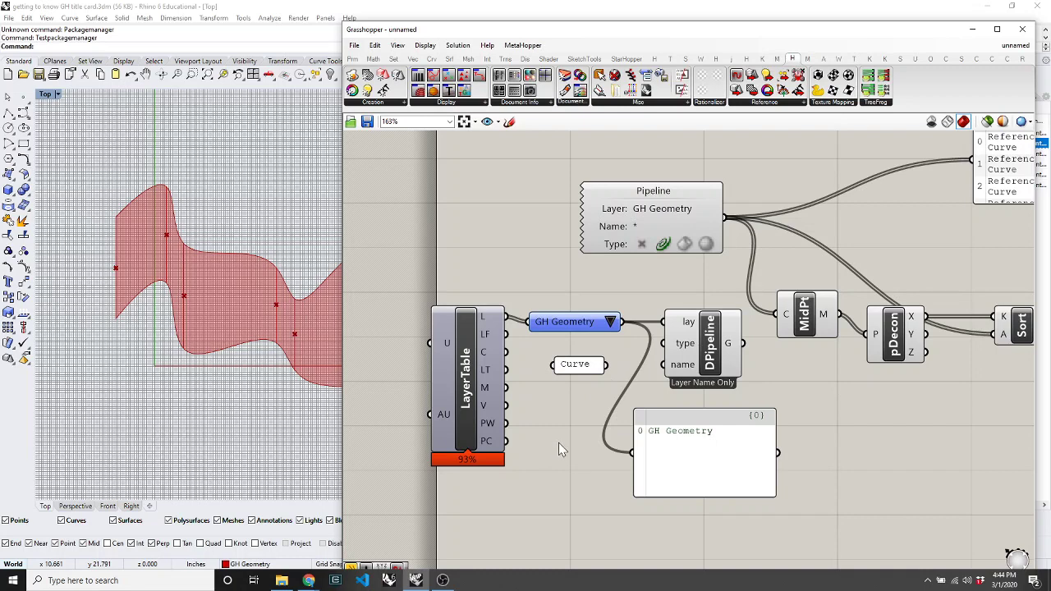
double_click(562, 415)
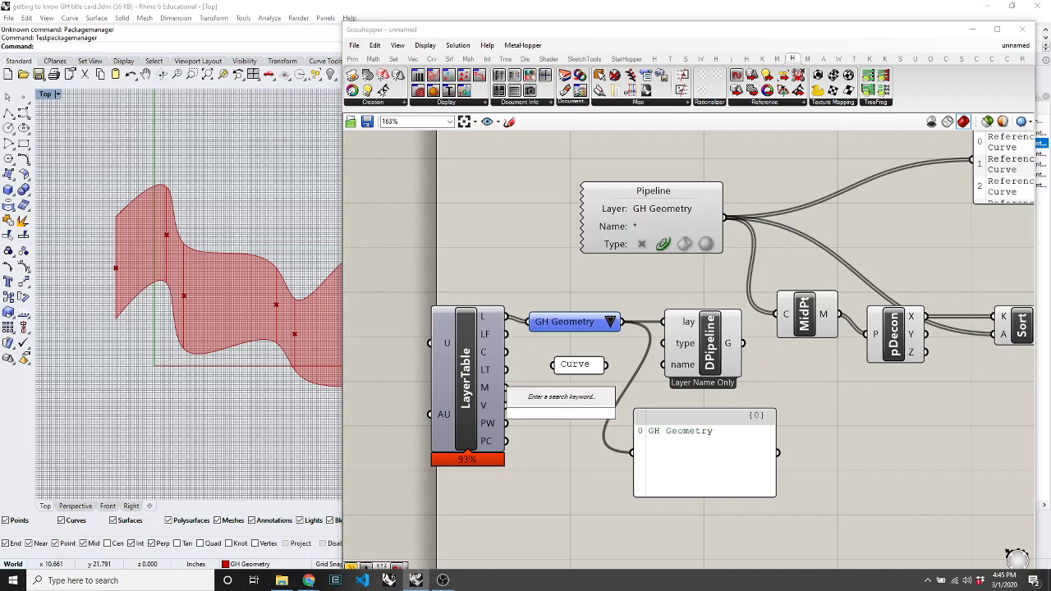
type("\"Curve")
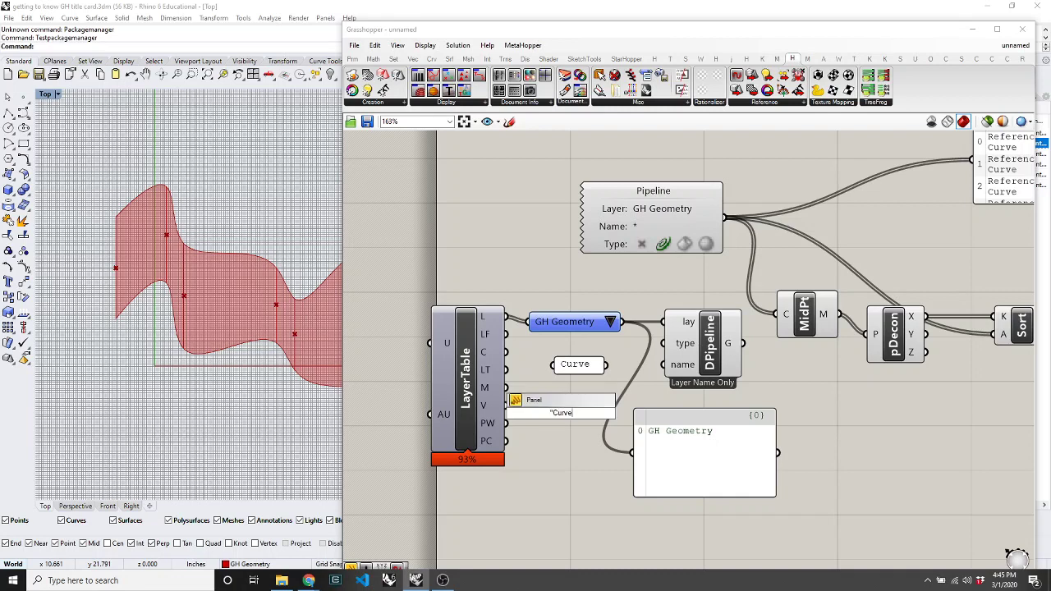
left_click(595, 480)
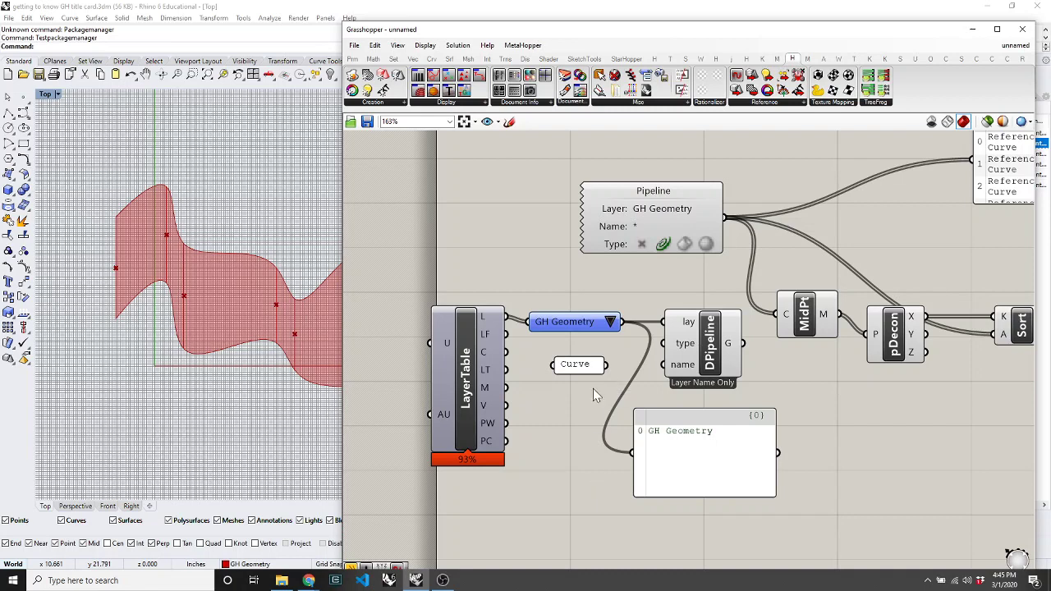
Step: Connect the Curve panel to DPipeline's type input and nudge the original Pipeline component
left_click_drag(609, 368, 669, 352)
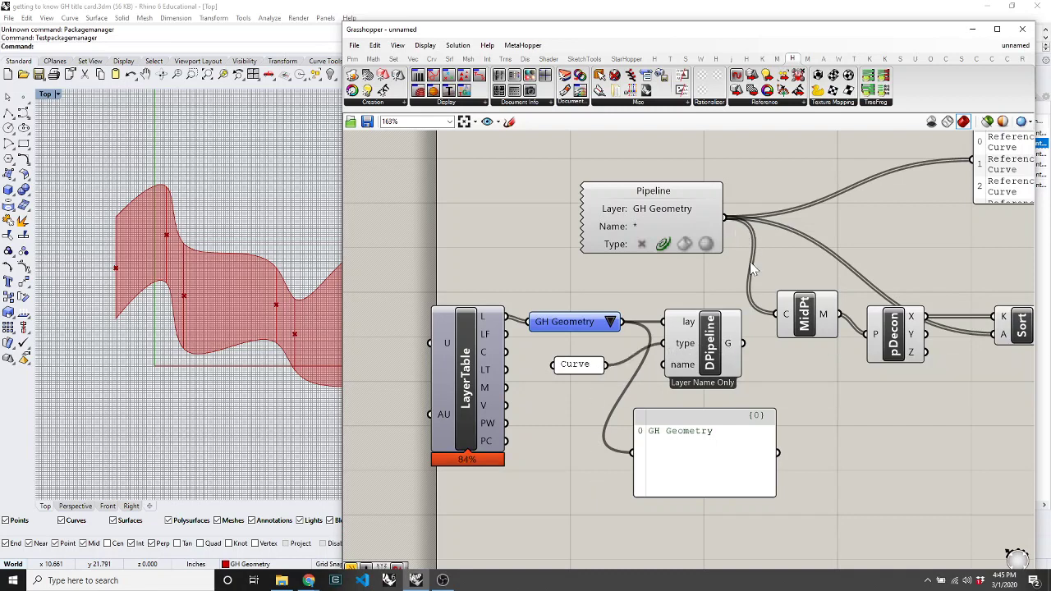
mouse_move(683, 225)
left_mouse_down()
mouse_move(644, 221)
mouse_move(668, 213)
left_mouse_up()
Step: Move the downstream components, from MidPt through Loft with their panels, farther away from DPipeline
scroll(621, 228, "down", 2)
scroll(734, 234, "up", 2)
scroll(472, 273, "down", 3)
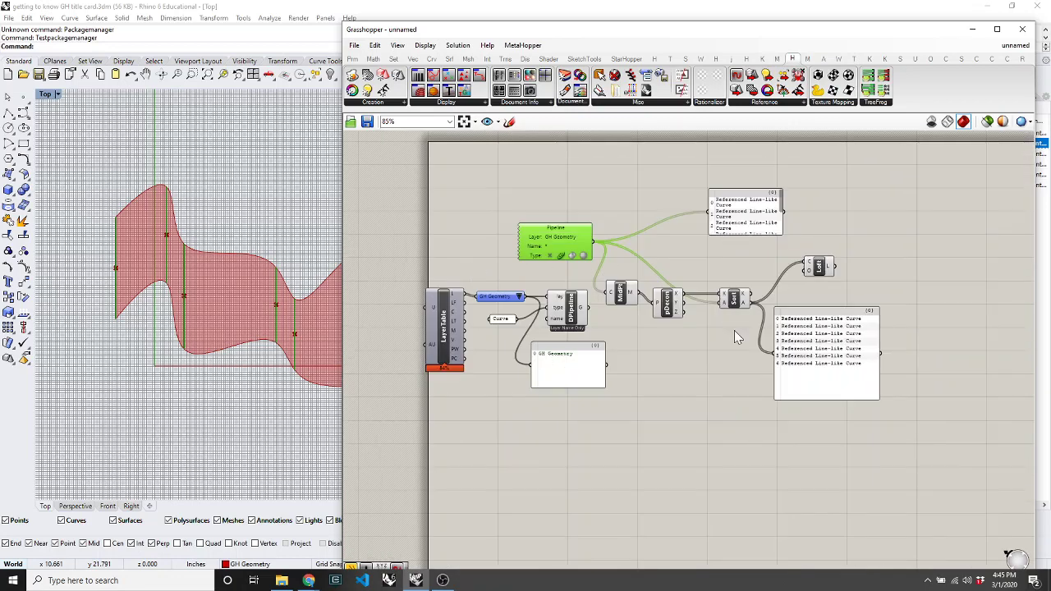
left_click_drag(880, 200, 614, 288)
scroll(614, 288, "up", 3)
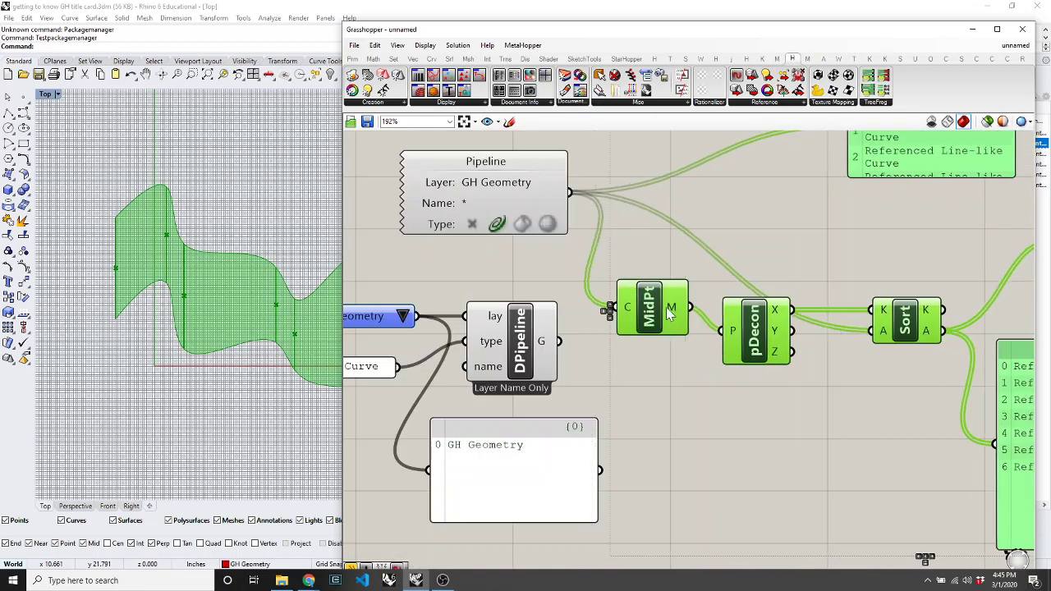
left_click(640, 353)
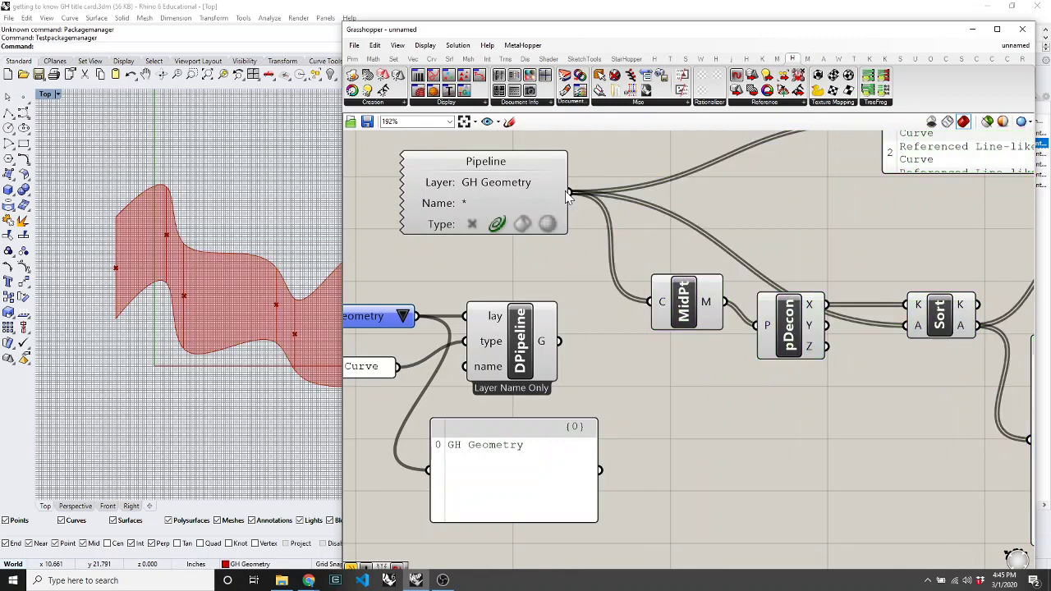
Step: Transfer all the Pipeline component's output wires to DPipeline's G output and delete the Pipeline component
mouse_move(567, 192)
left_mouse_down()
mouse_move(573, 211)
mouse_move(575, 201)
mouse_move(622, 211)
mouse_move(557, 341)
left_mouse_up()
left_click(511, 183)
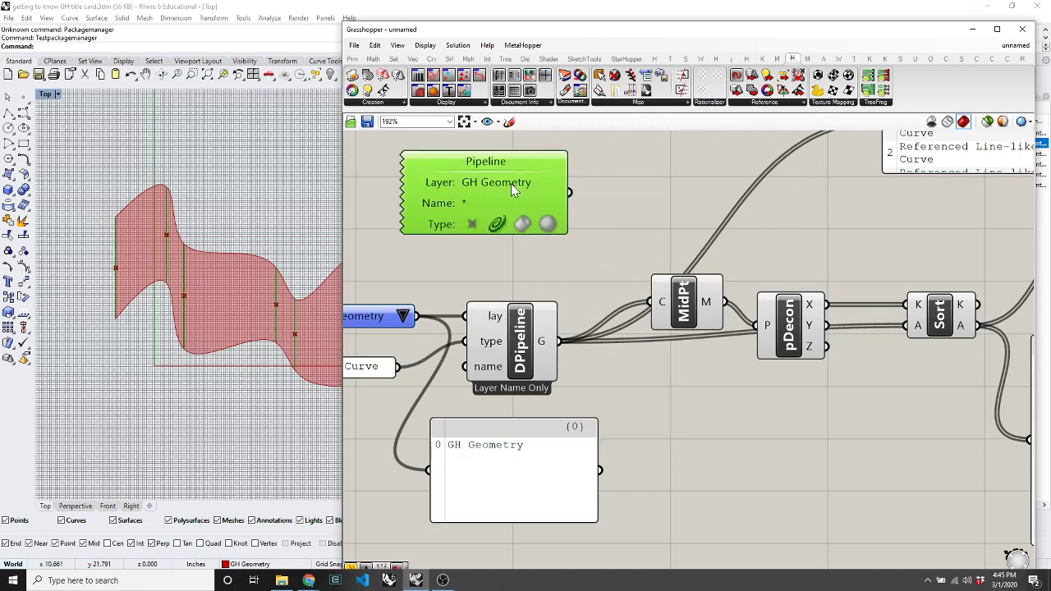
key("Delete")
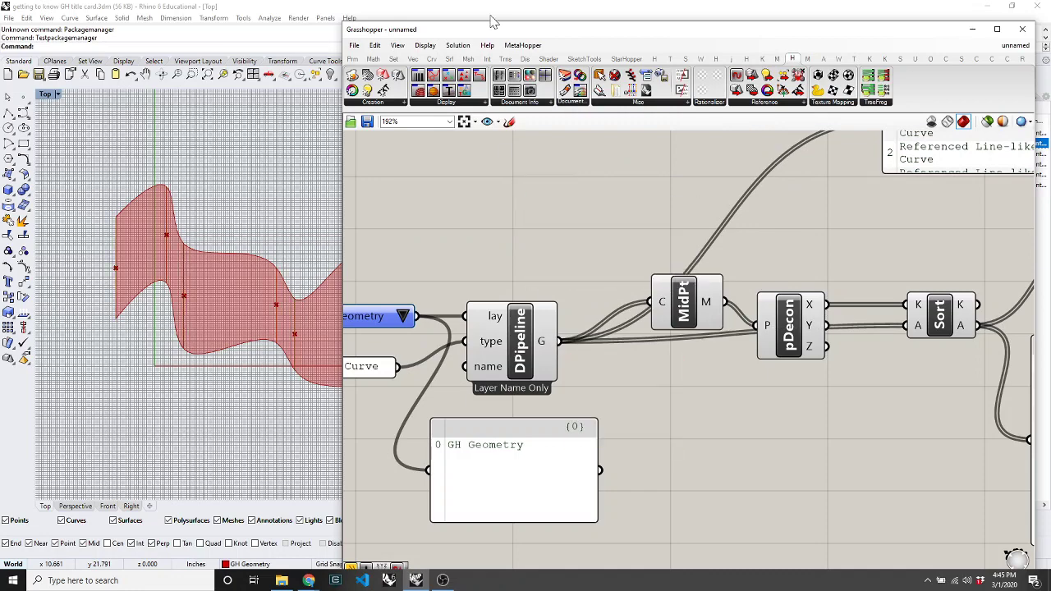
Step: Switch to Rhino, make Layer 02 the current layer, and draw a short vertical line above the existing lofted shape
left_click_drag(488, 35, 369, 394)
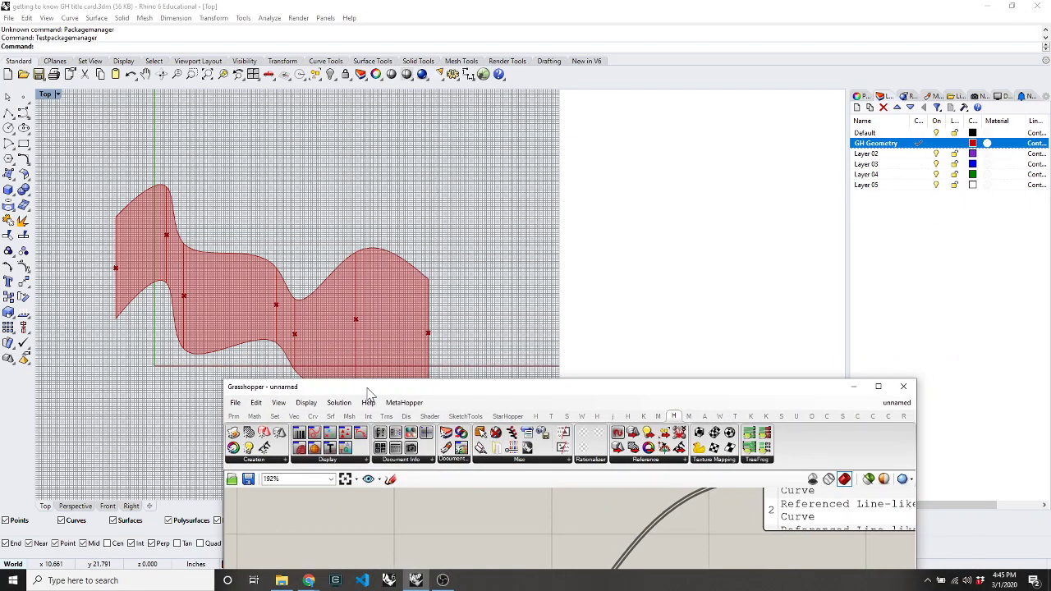
left_click(931, 154)
type("L")
key("Return")
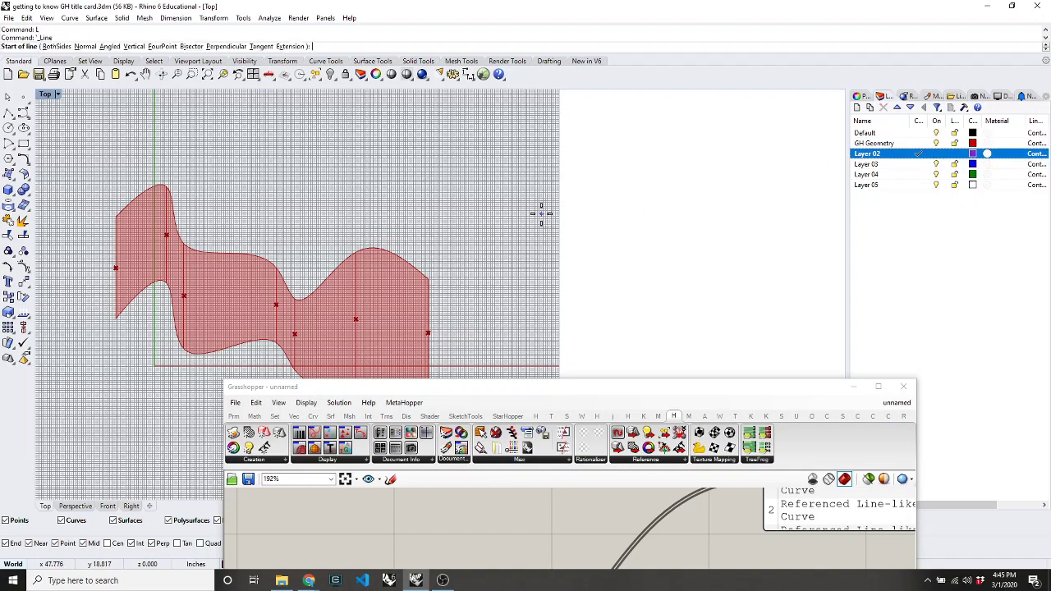
scroll(380, 190, "down", 5)
left_click(362, 145)
left_click(364, 171)
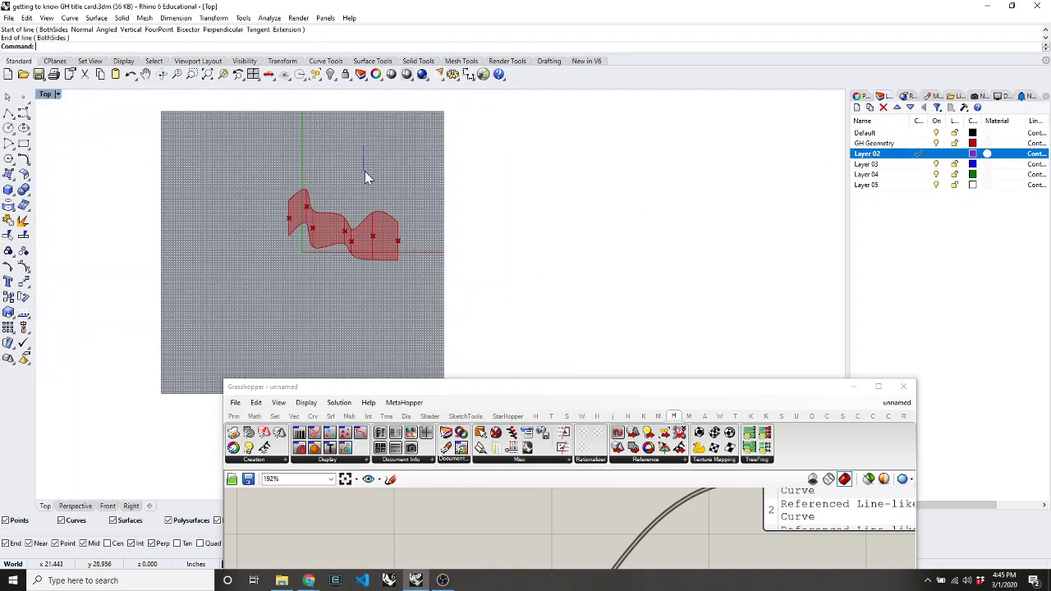
Step: Draw two more vertical lines on Layer 02, spaced to the right of the first, making the outermost one longer
key("Return")
left_click(389, 131)
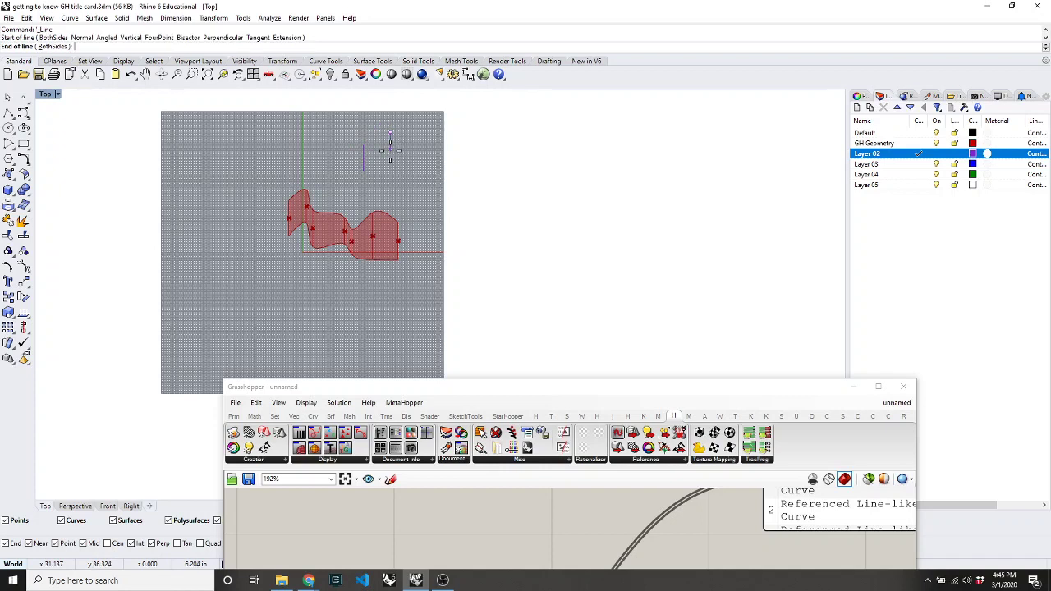
left_click(390, 160)
key("Return")
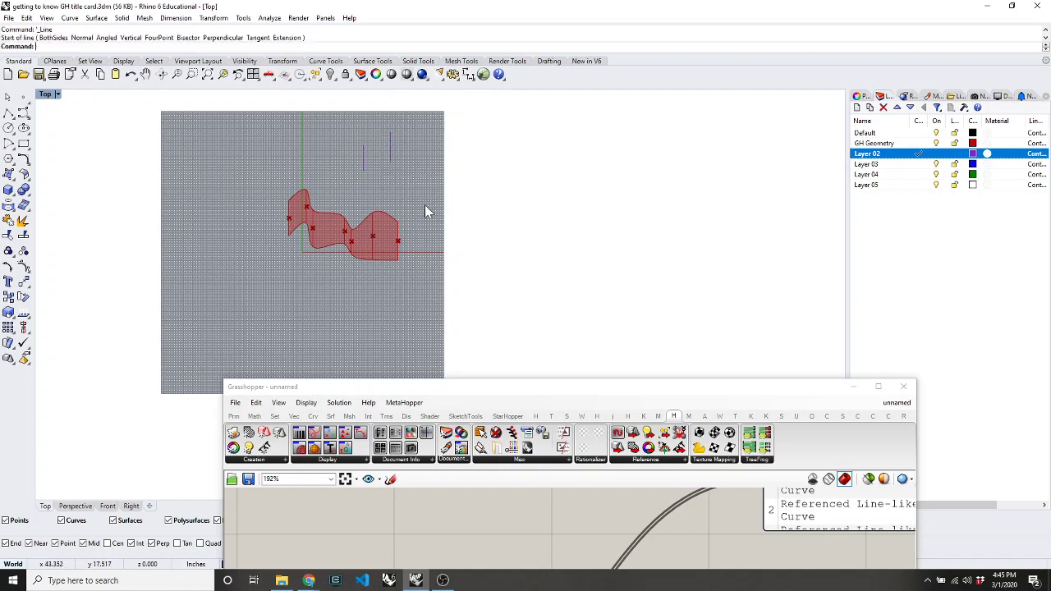
left_click(429, 151)
left_click(435, 218)
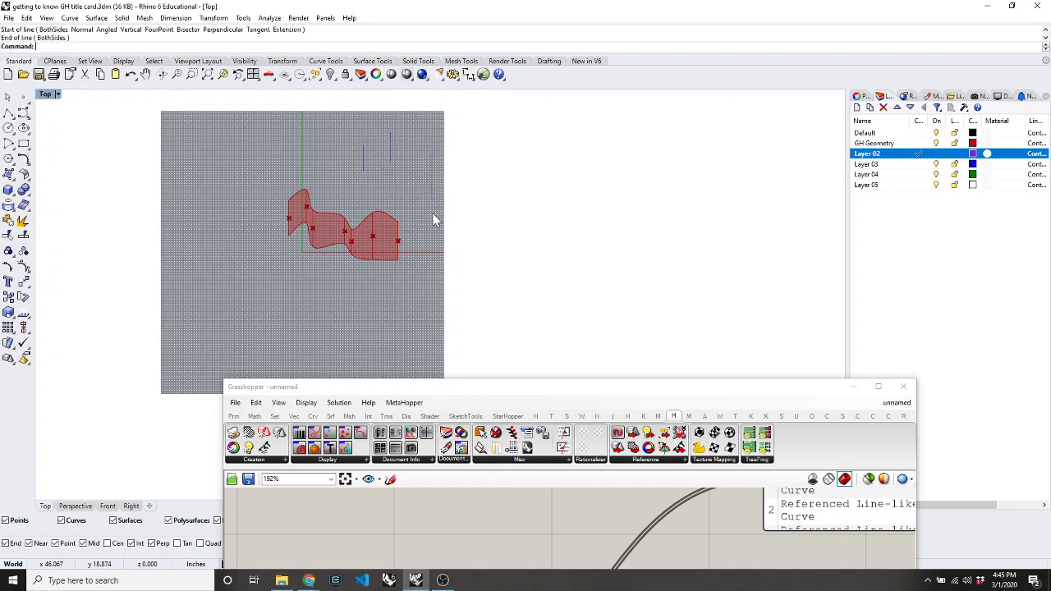
Step: Set the Grasshopper Item Selector to Layer 02 and move the Grasshopper window clear of the Rhino geometry
left_click_drag(411, 385, 596, 55)
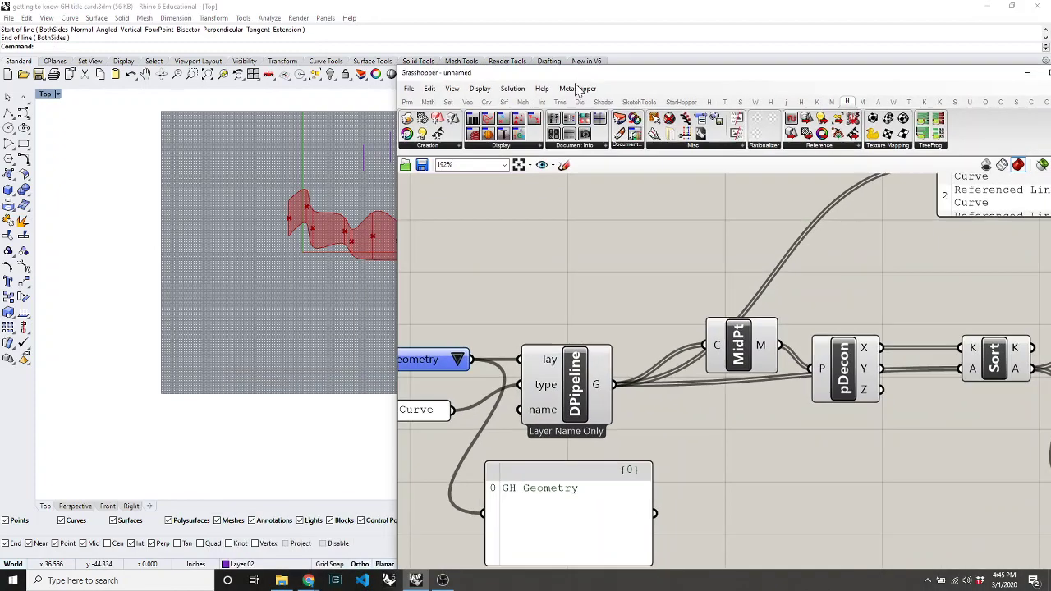
left_click(457, 359)
left_click(491, 399)
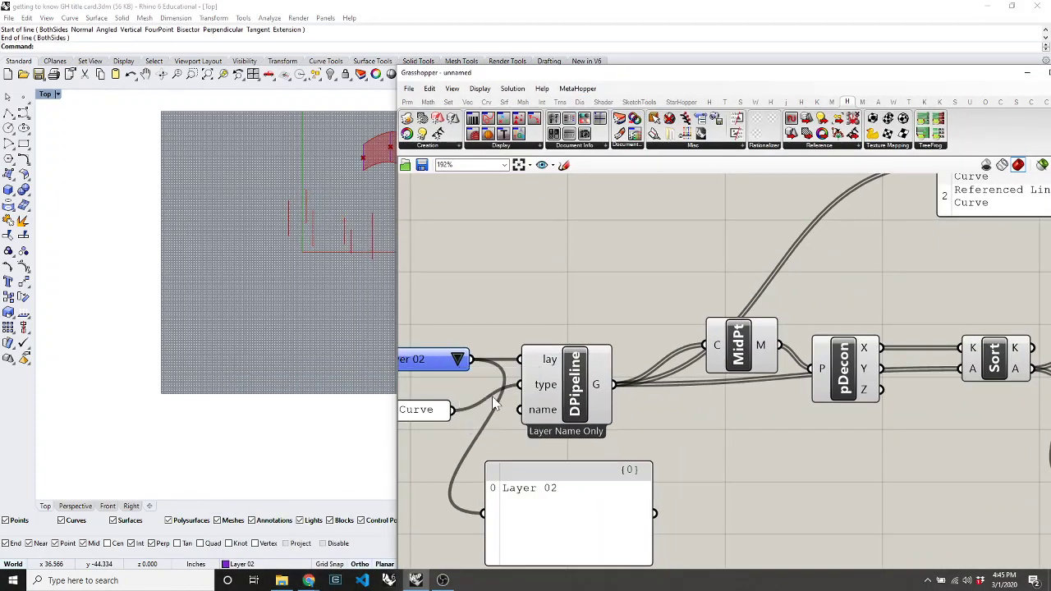
left_click_drag(464, 77, 610, 105)
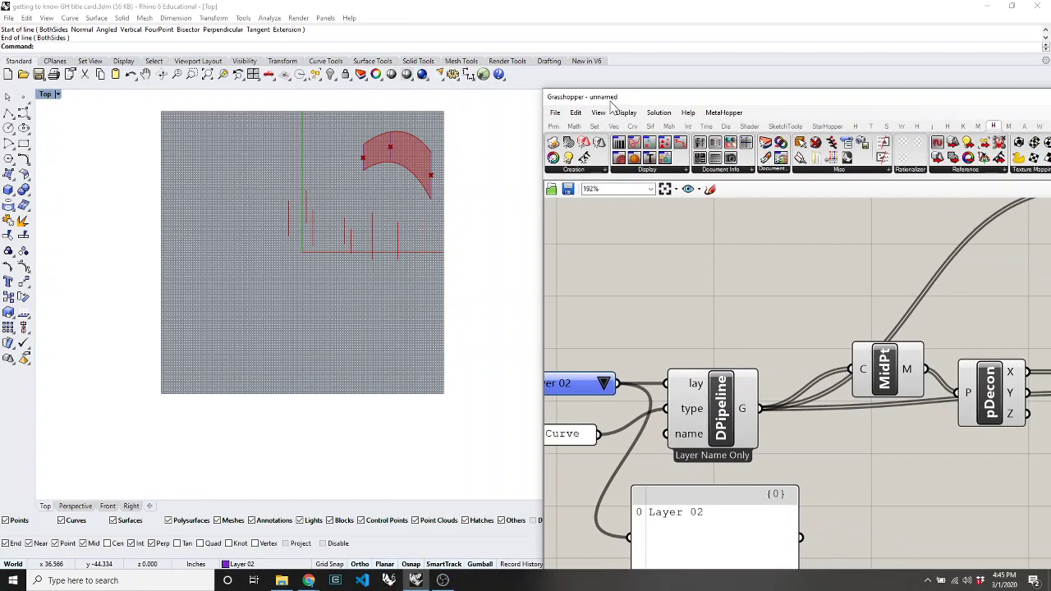
Step: Switch the Item Selector to GH Geometry and back to Layer 02 to compare the lofts from both layers
scroll(754, 262, "down", 5)
scroll(696, 288, "up", 2)
left_click(709, 311)
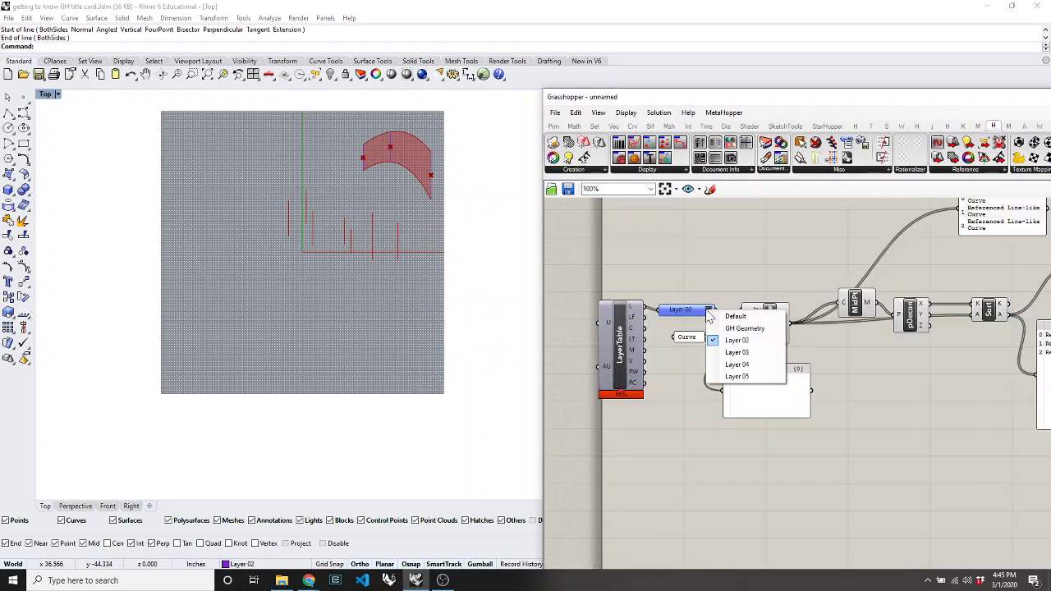
left_click(742, 330)
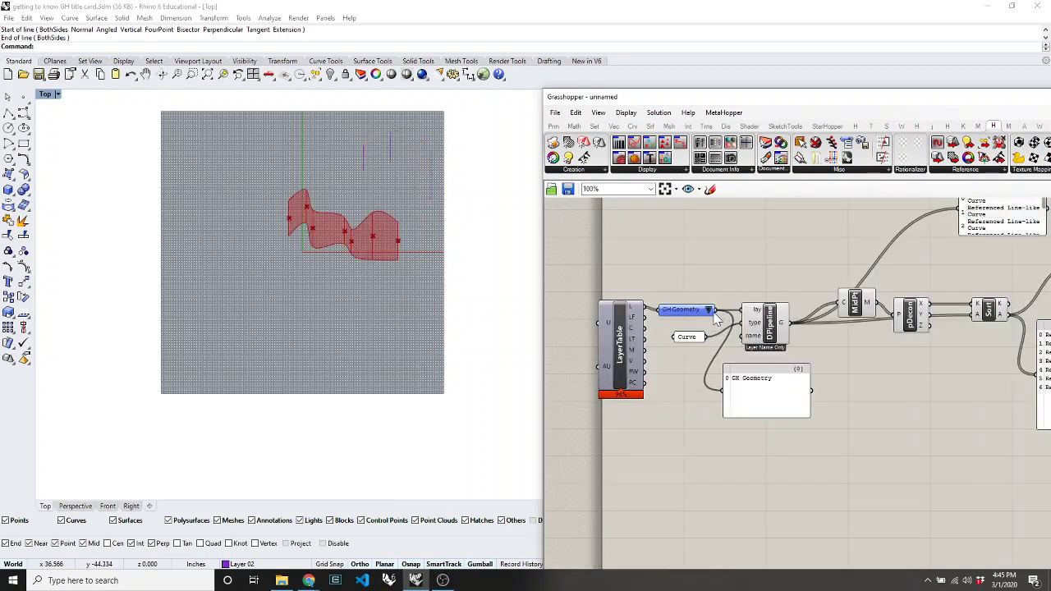
left_click(709, 311)
left_click(744, 344)
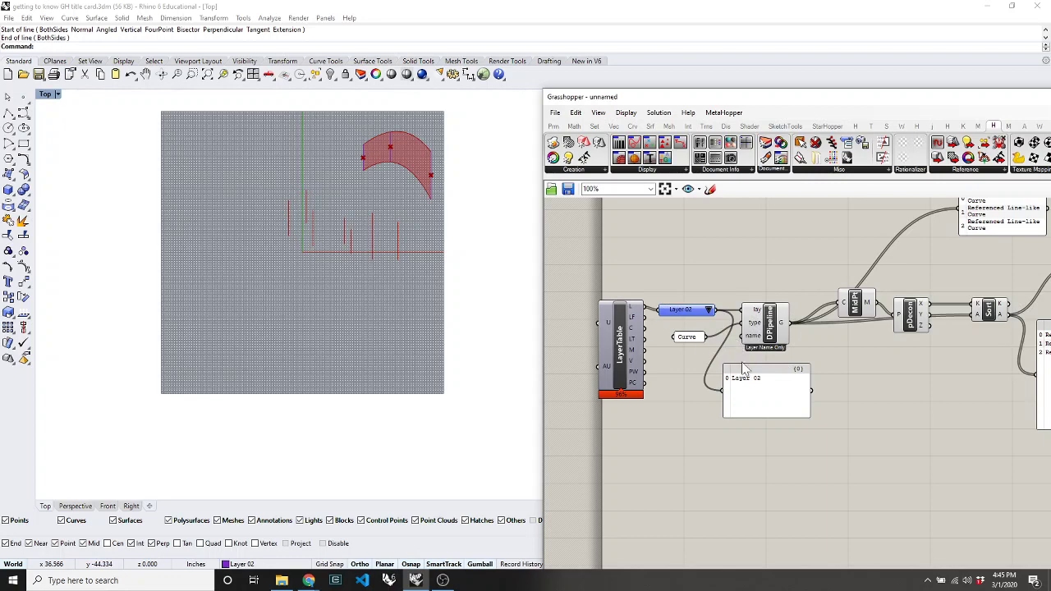
scroll(665, 359, "down", 2)
scroll(741, 349, "up", 3)
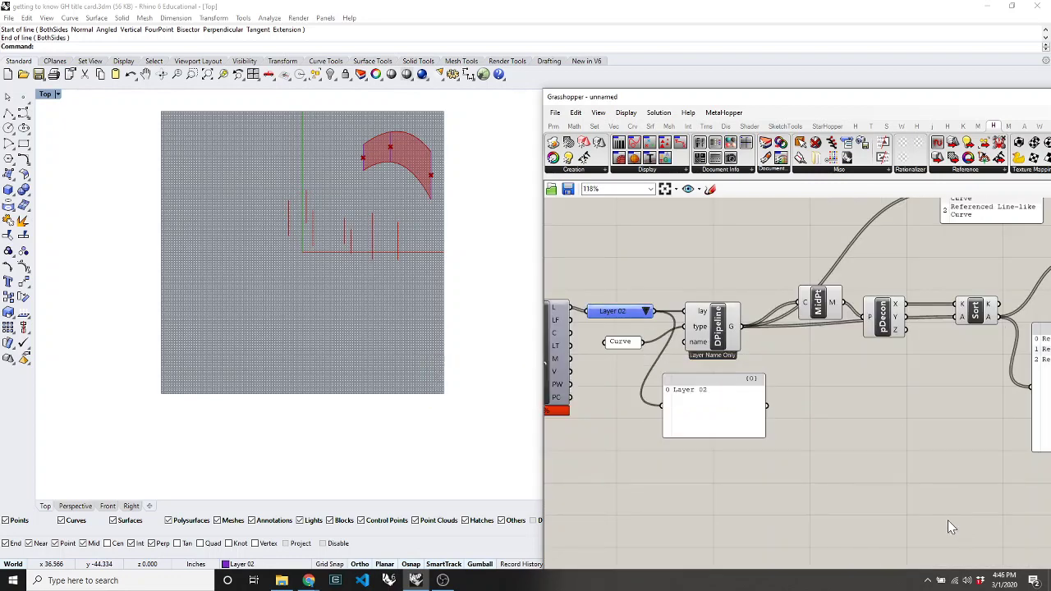
left_click(928, 581)
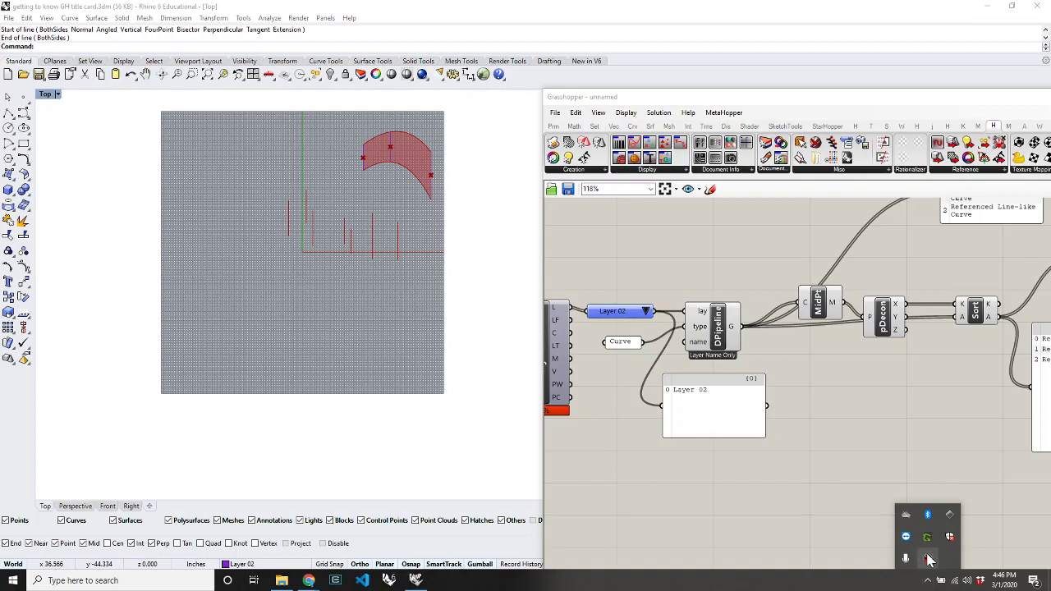